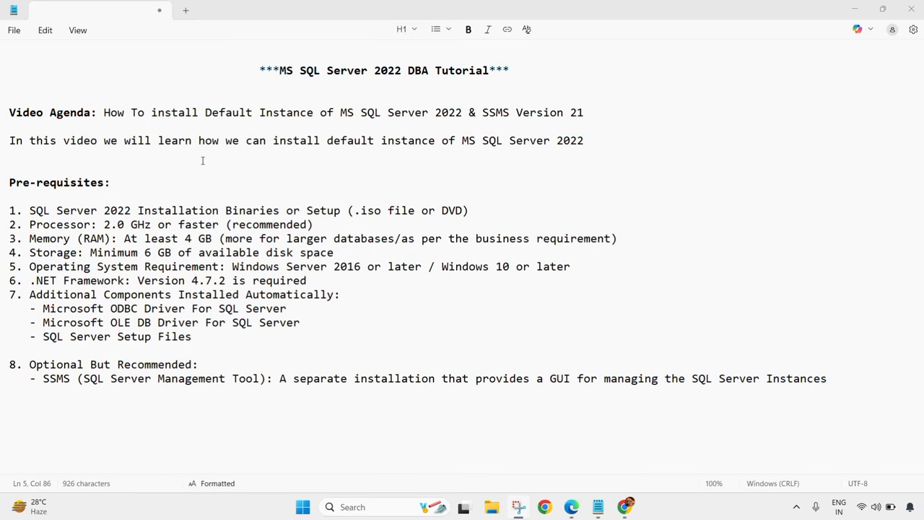
Step: Review the SQL Server 2022 prerequisites for setup media, processor, memory, storage and operating system in the notes
triple_click(60, 184)
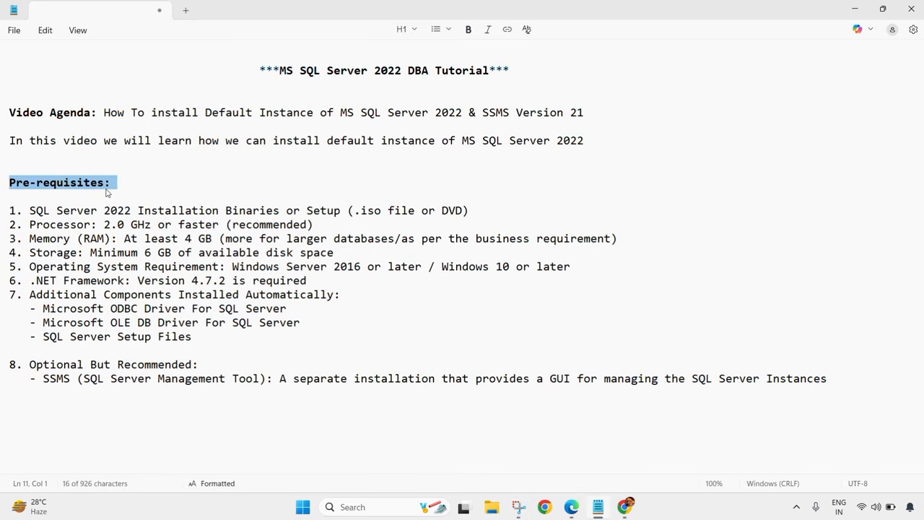
click(8, 195)
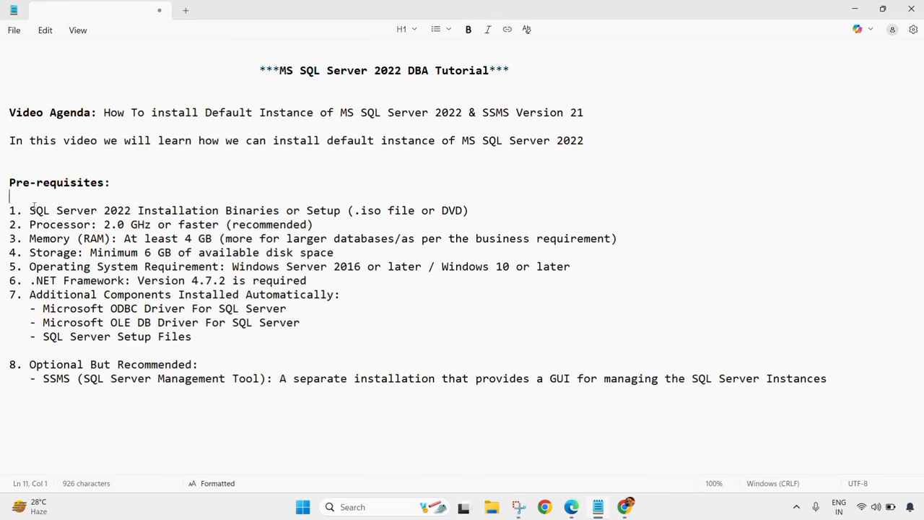
drag(30, 211, 491, 214)
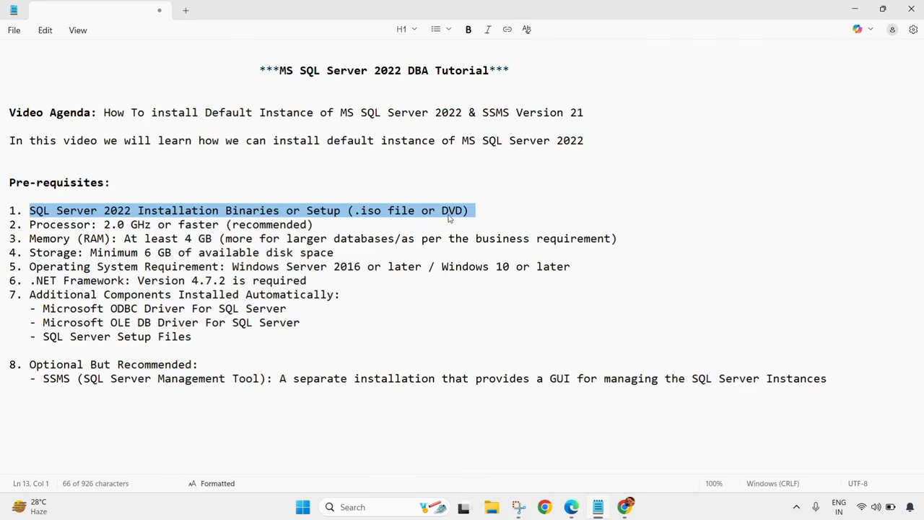
click(437, 173)
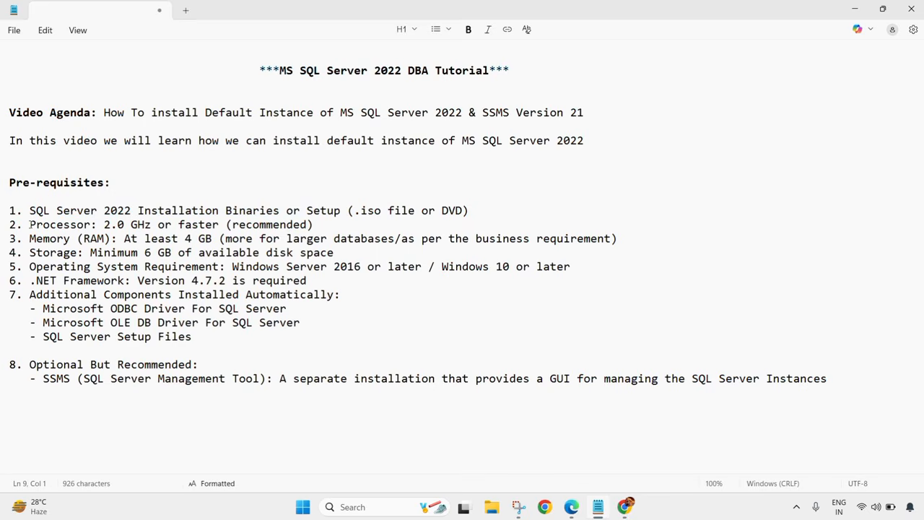
drag(30, 224, 226, 225)
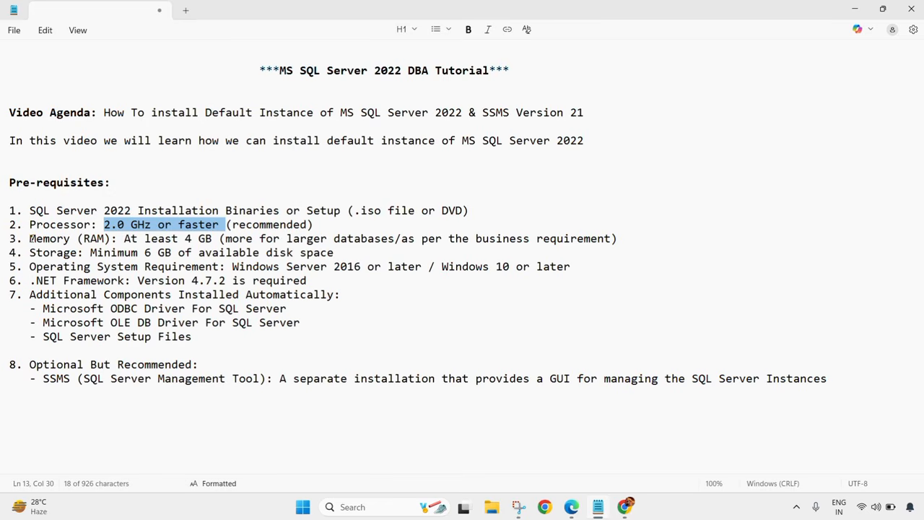
drag(30, 238, 117, 241)
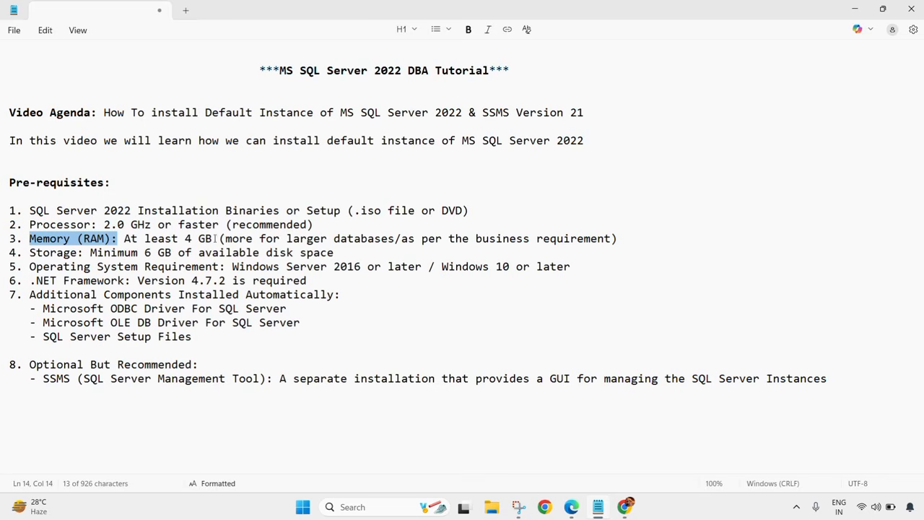
drag(215, 239, 125, 243)
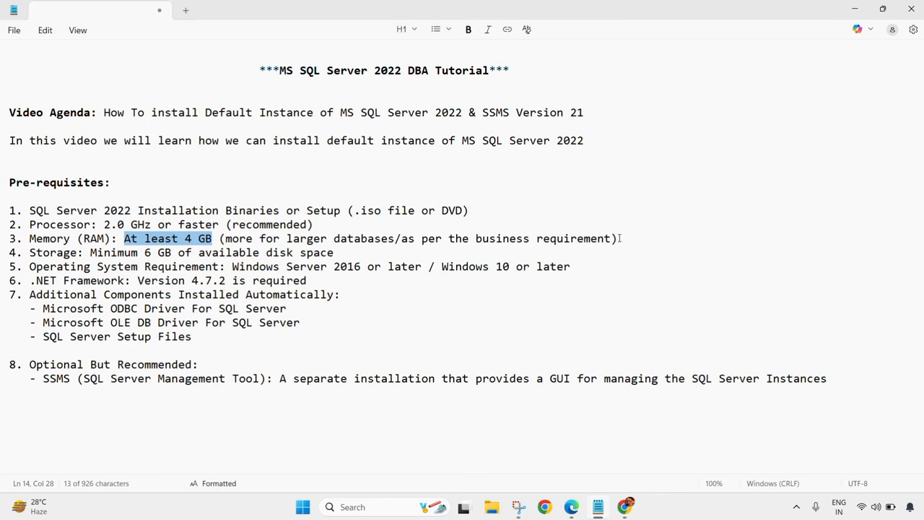
click(49, 253)
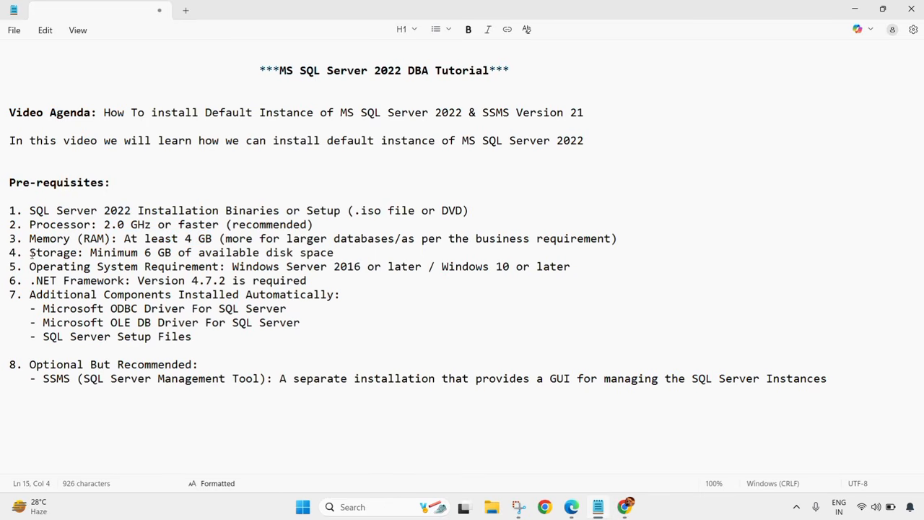
drag(30, 253, 85, 252)
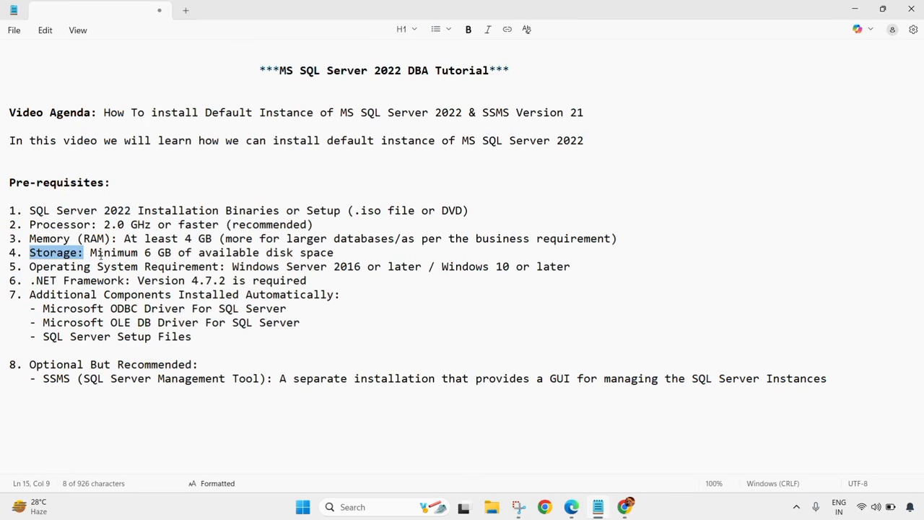
drag(124, 252, 173, 253)
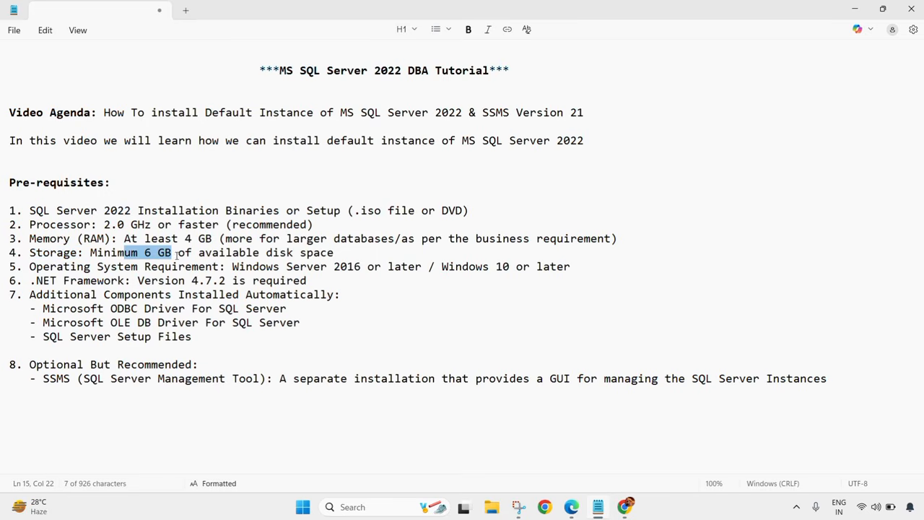
click(358, 248)
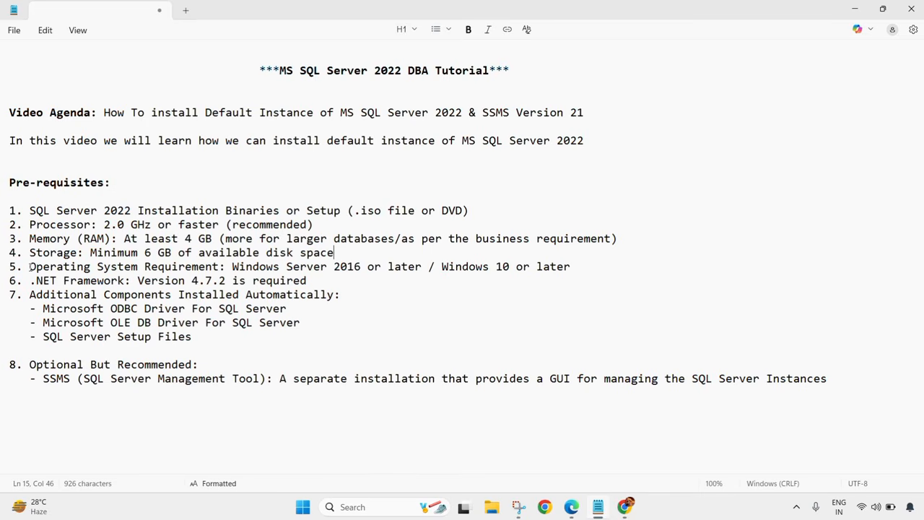
drag(29, 266, 426, 267)
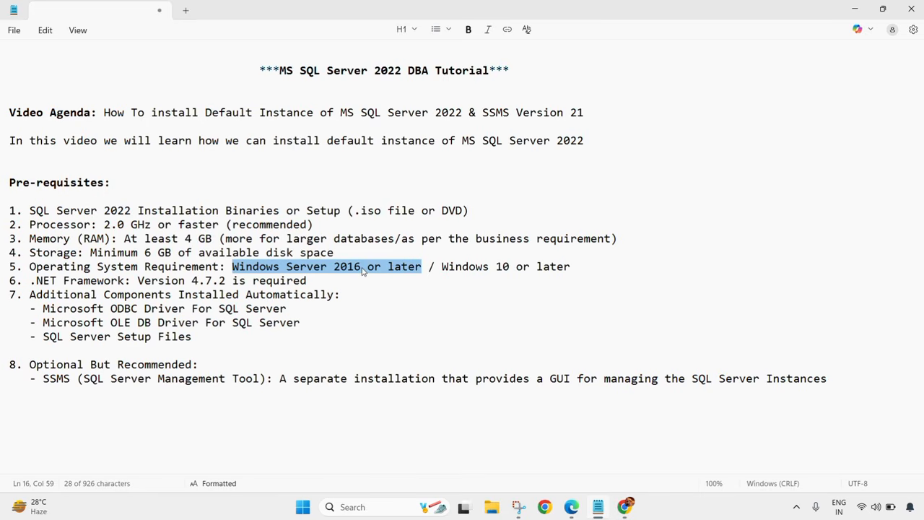
drag(439, 268, 583, 268)
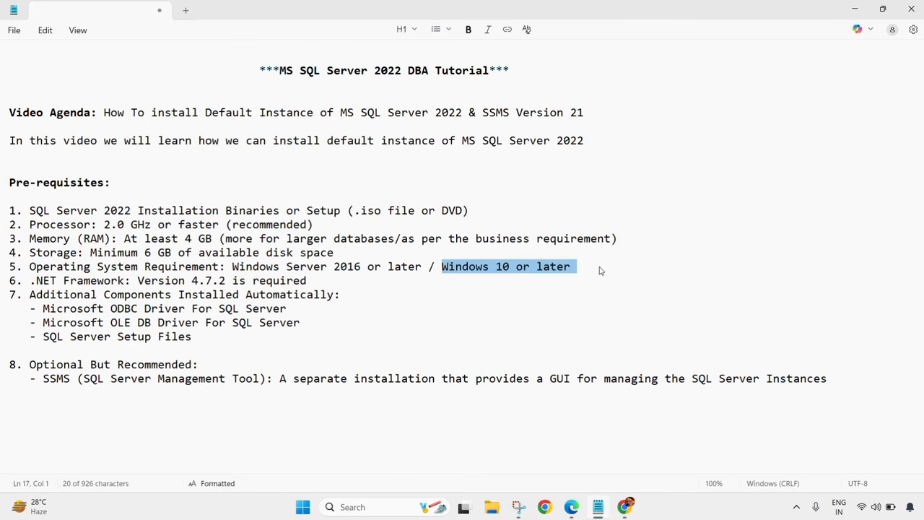
click(599, 269)
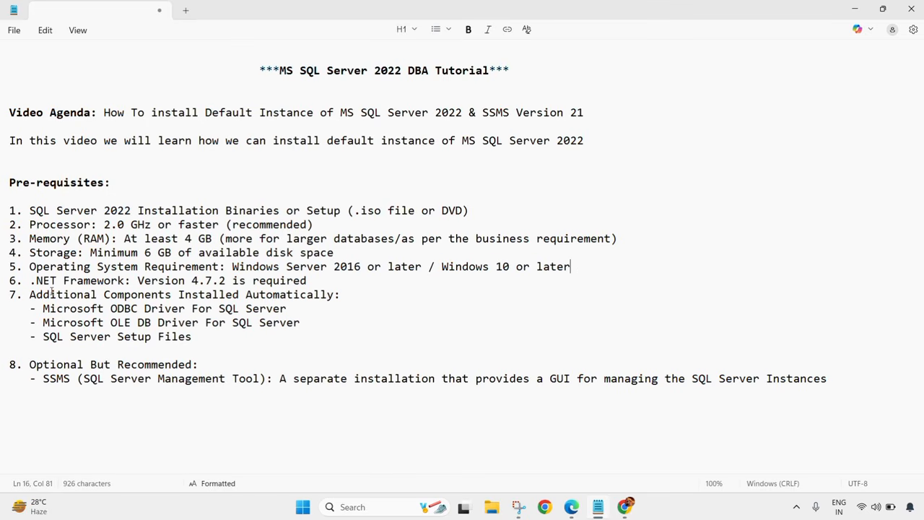
Step: Review the .NET Framework requirement, the automatically installed components, the optional SSMS tool and the SSMS version in the agenda
drag(31, 281, 131, 281)
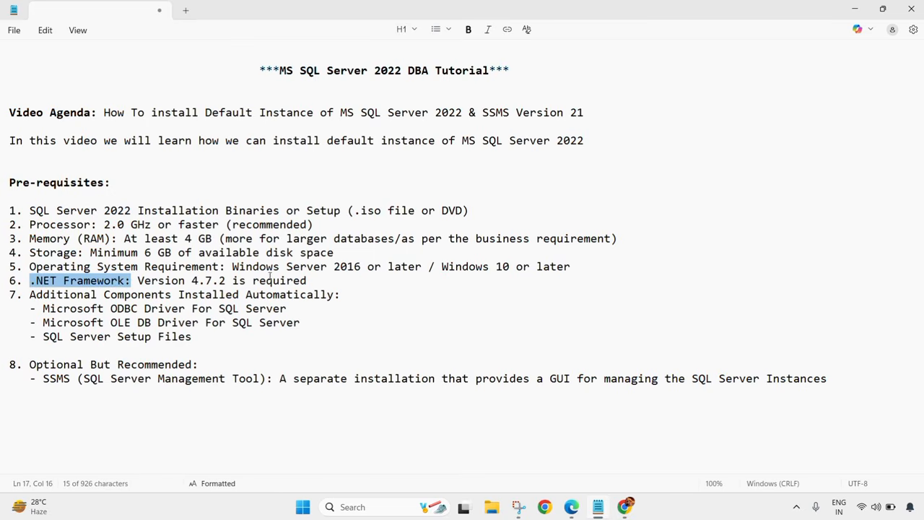
click(33, 296)
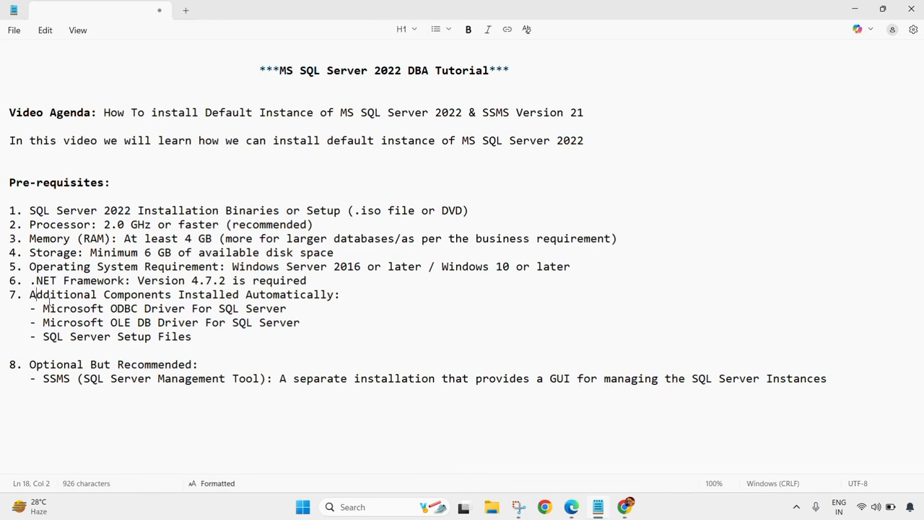
drag(29, 296, 343, 296)
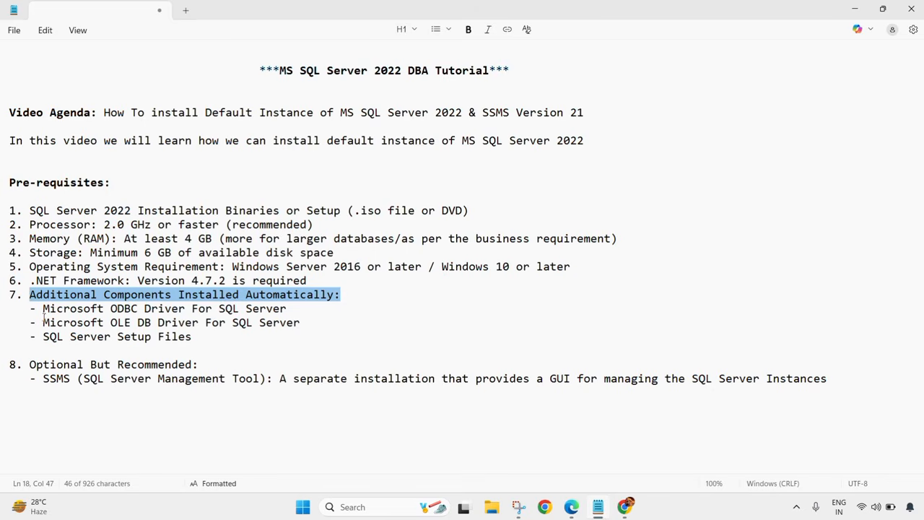
drag(43, 310, 288, 309)
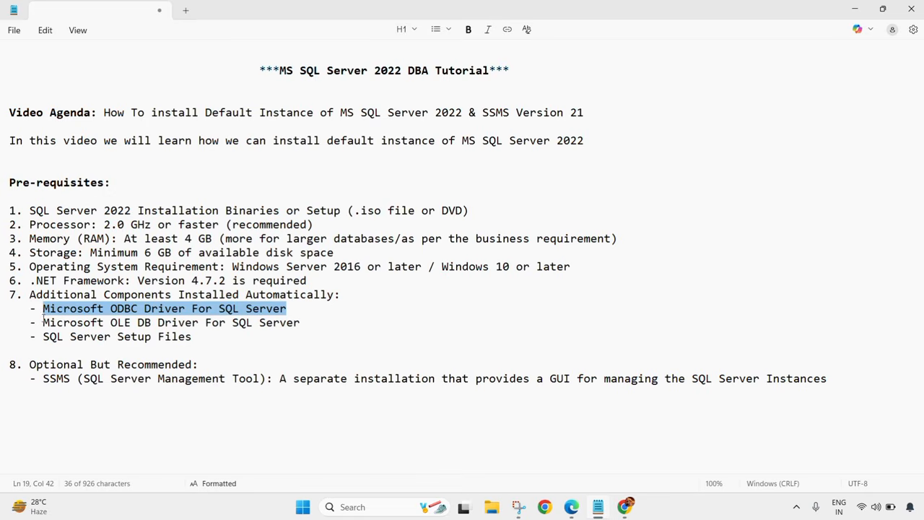
drag(43, 322, 310, 323)
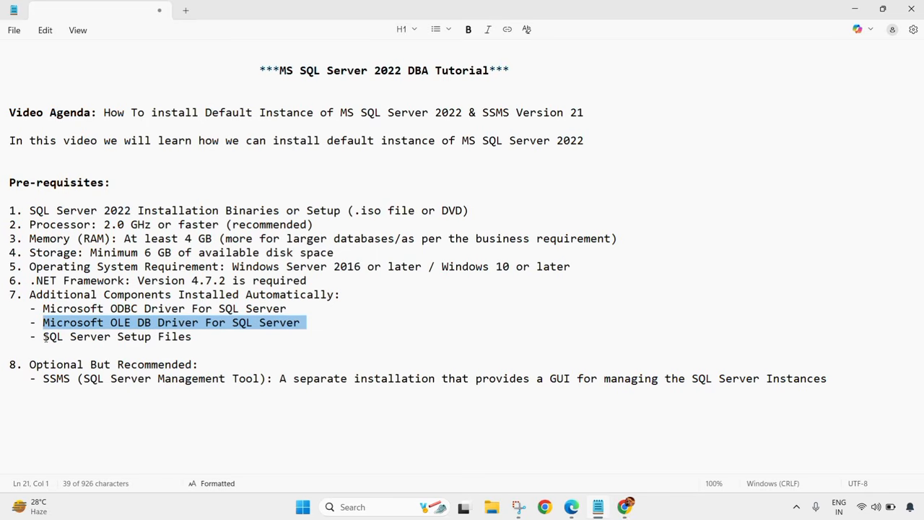
drag(45, 338, 194, 338)
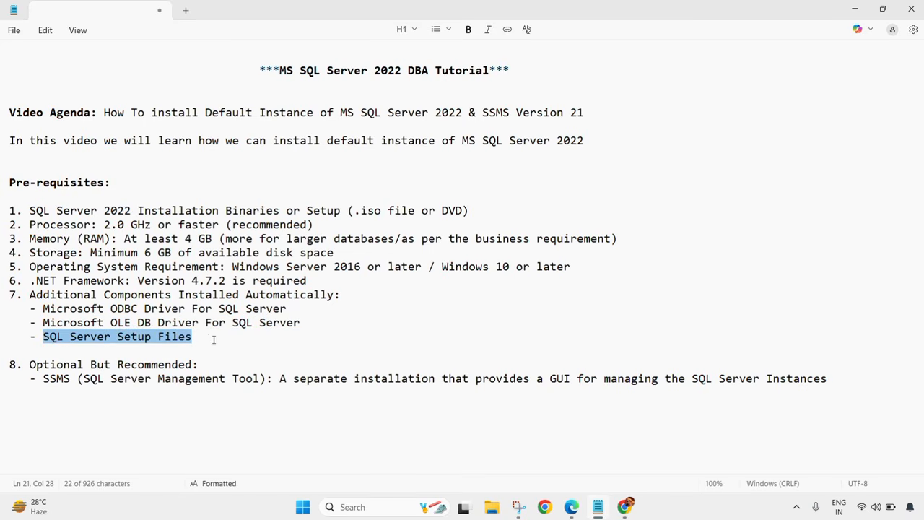
click(229, 341)
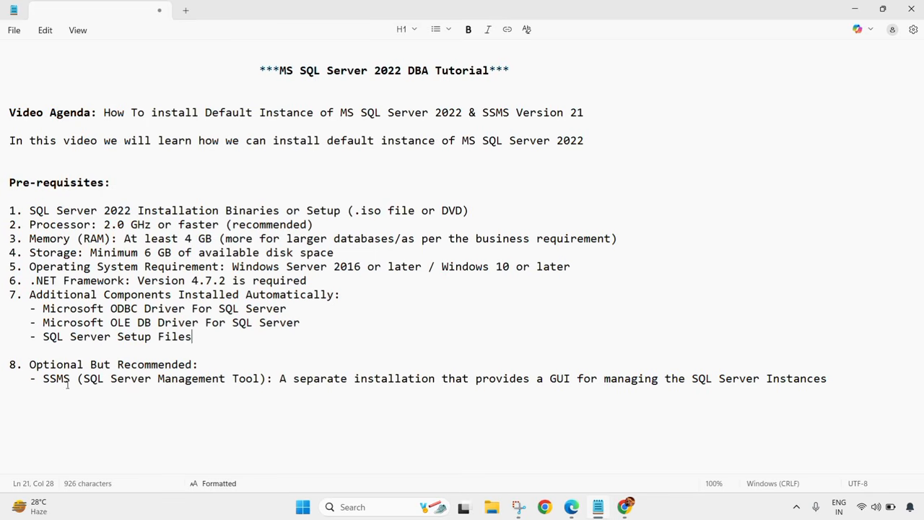
click(837, 382)
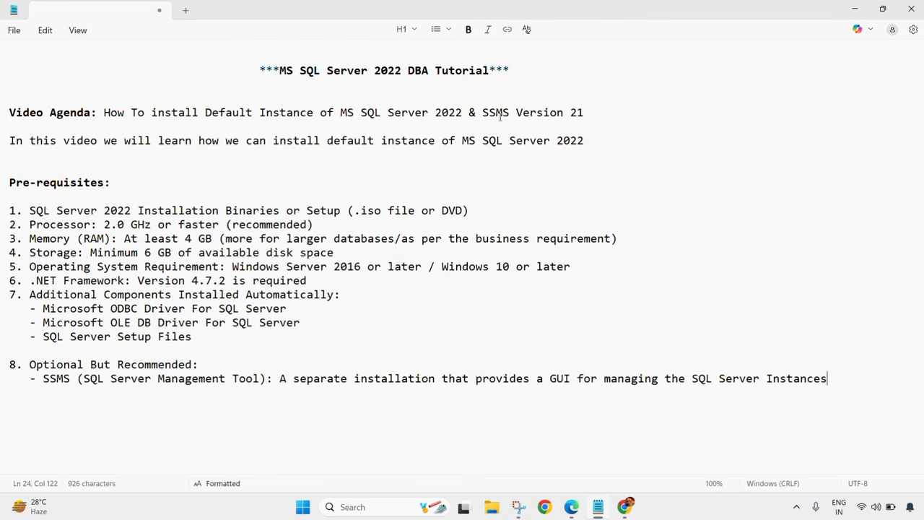
drag(483, 113, 583, 115)
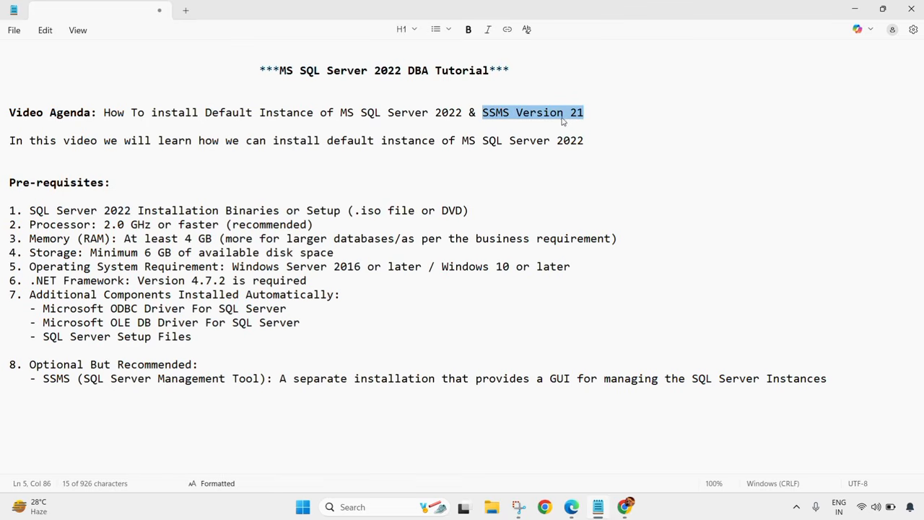
click(594, 126)
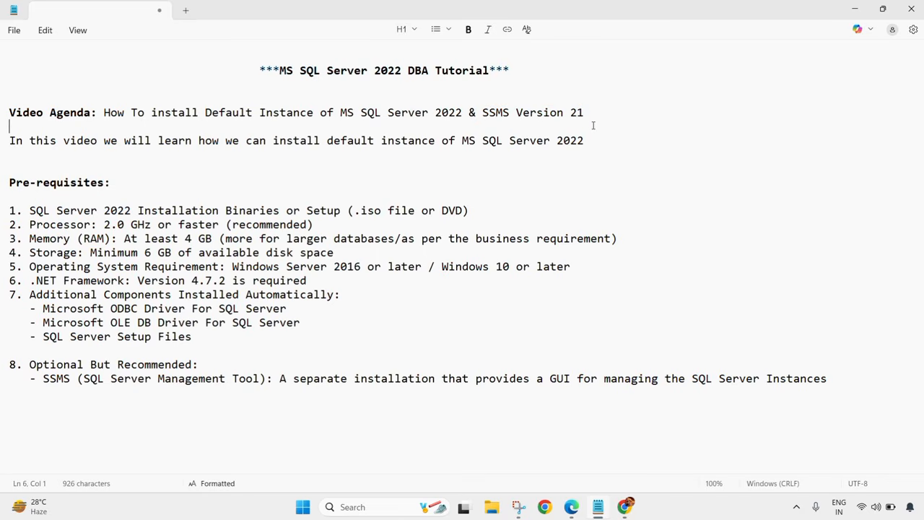
Step: Switch to Chrome and search Google for "download sql server 2022 developer edition"
click(626, 507)
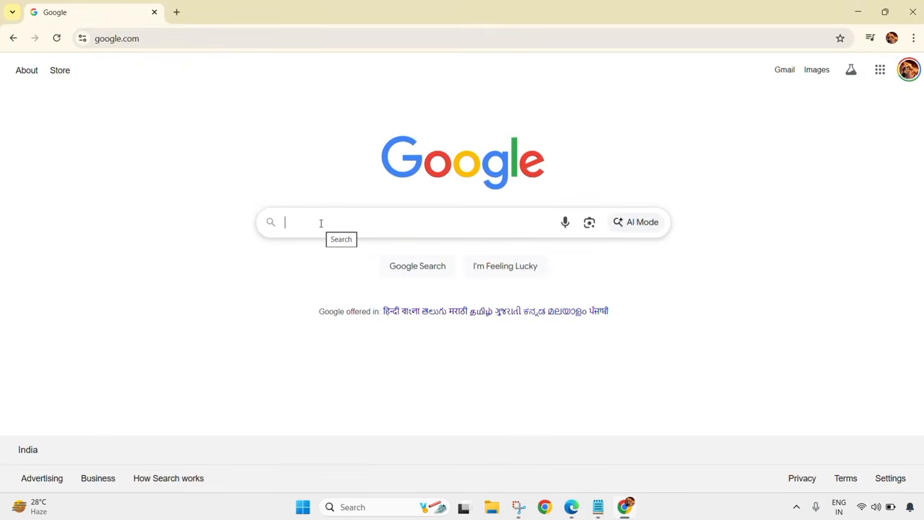
text(down)
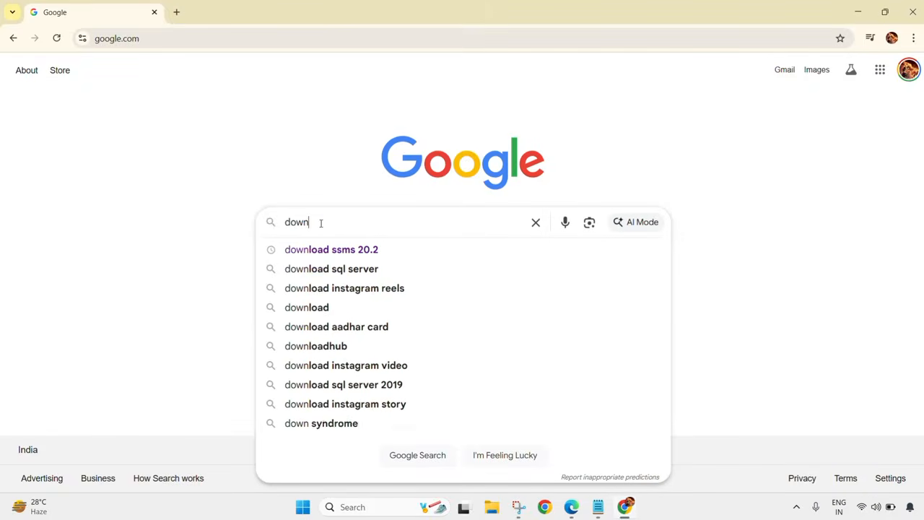
text(load s)
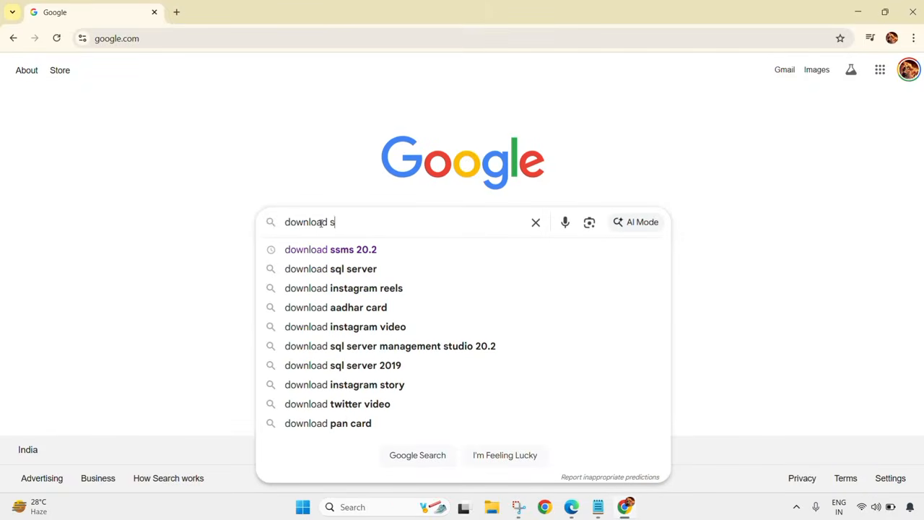
text(ql server )
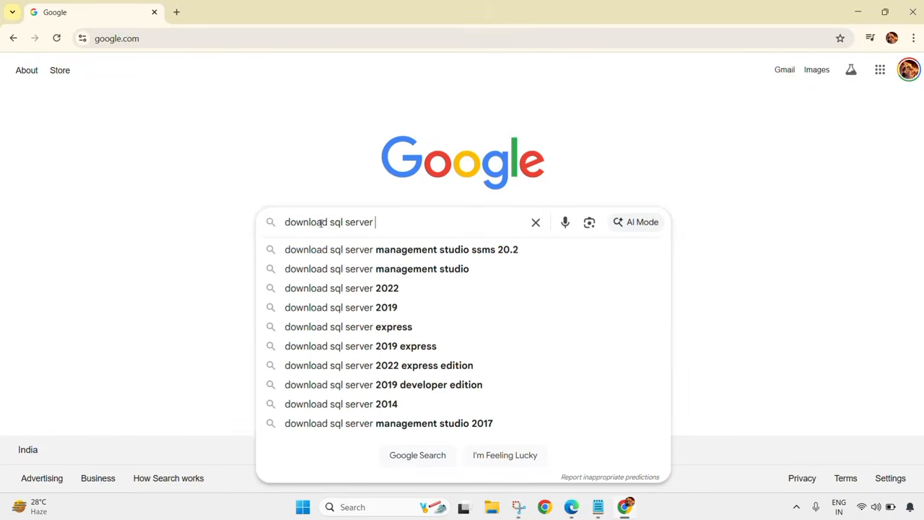
text(2022)
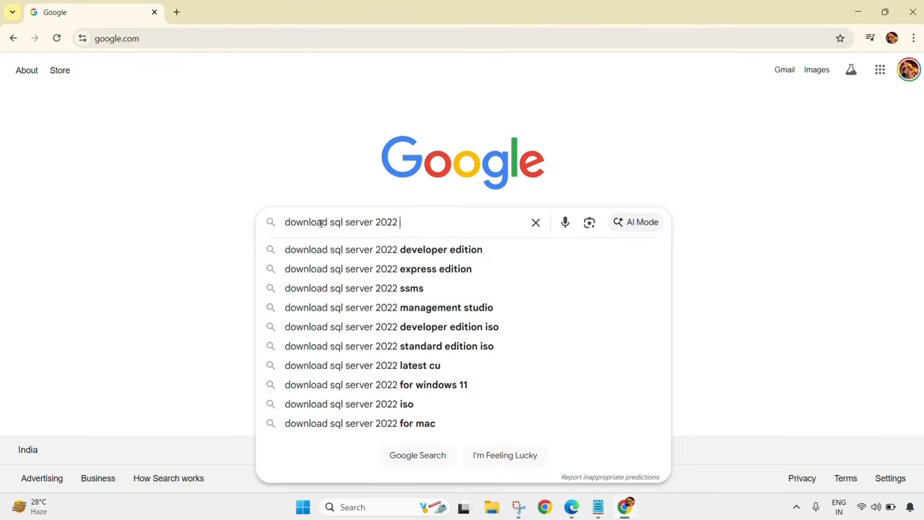
key(Down)
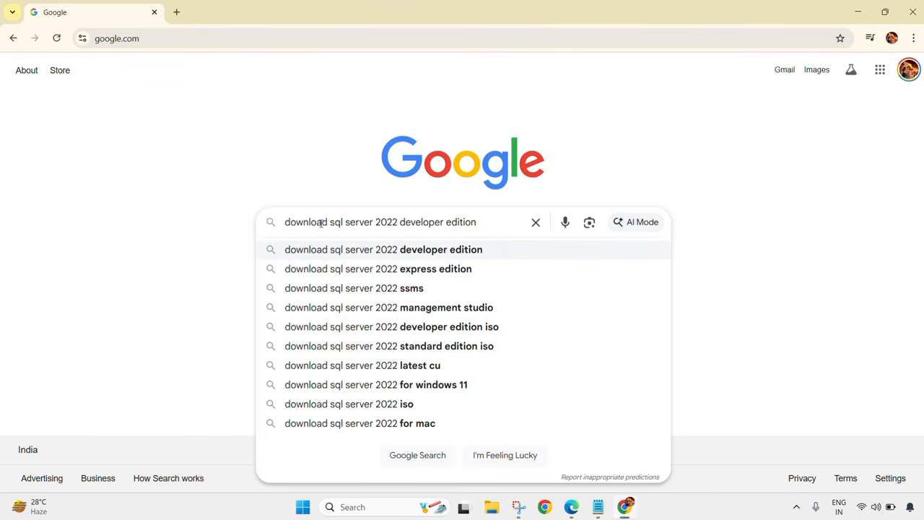
key(Return)
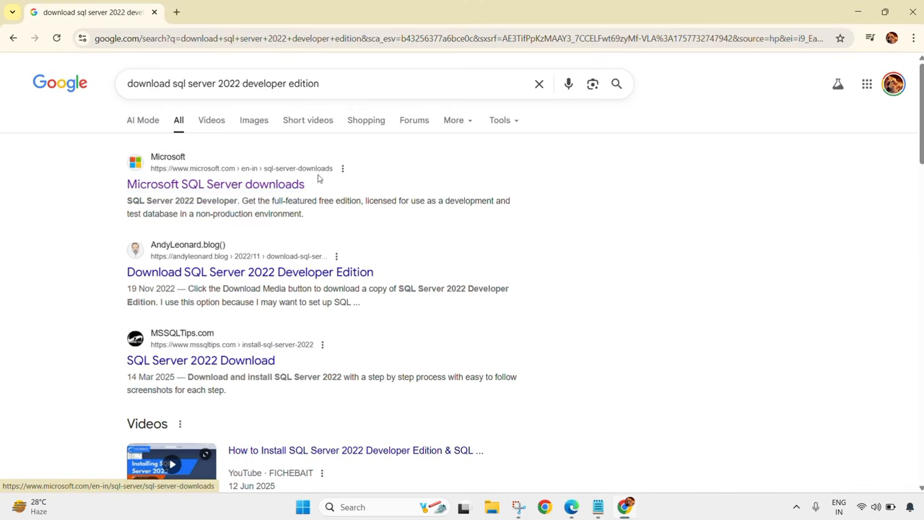
Step: Open Microsoft's SQL Server downloads page from the results and read the SQL Server 2022 Developer edition description
click(275, 186)
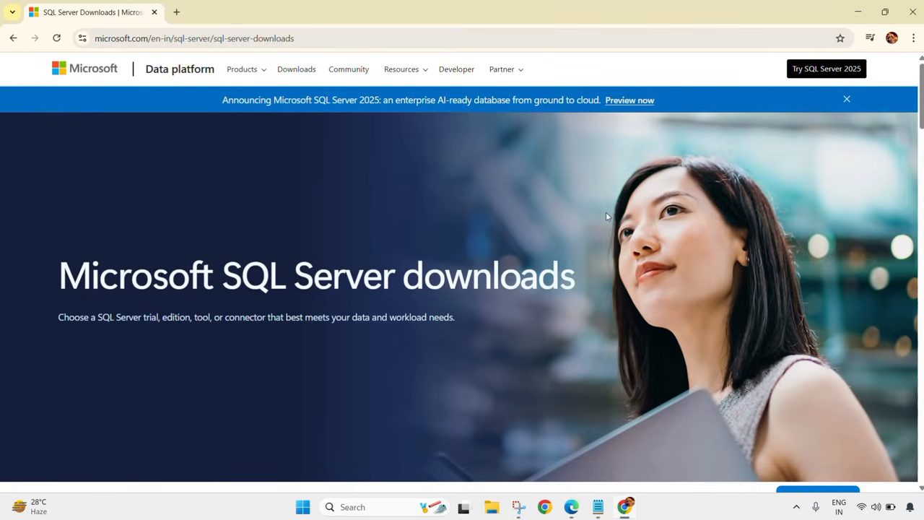
scroll(606, 216, down, 5)
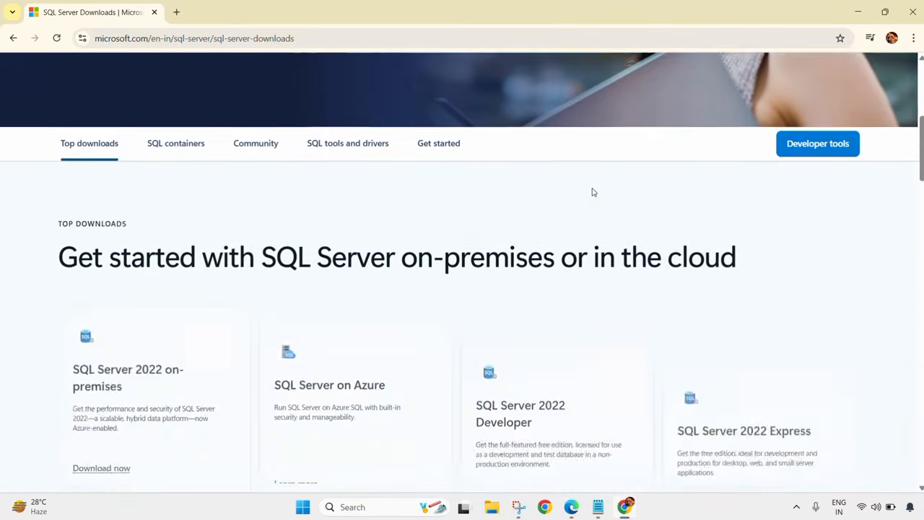
scroll(602, 190, down, 2)
scroll(43, 218, down, 1)
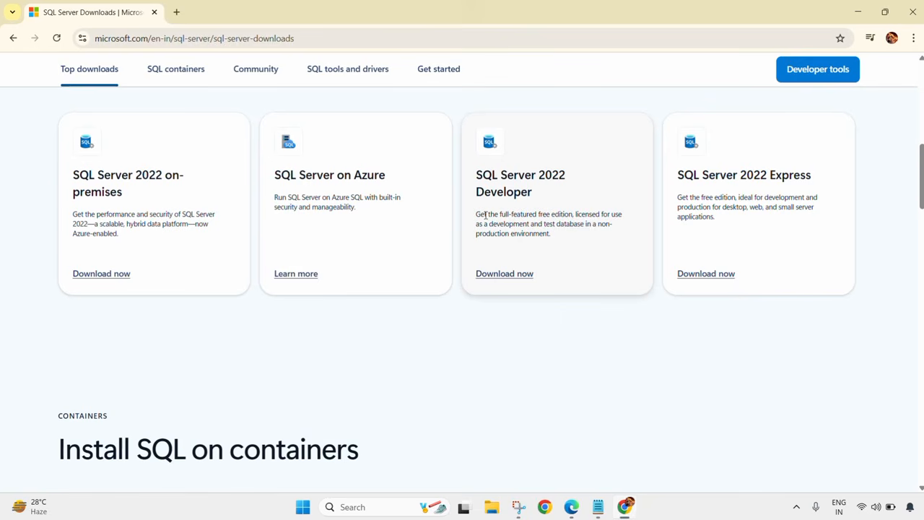
drag(477, 215, 553, 237)
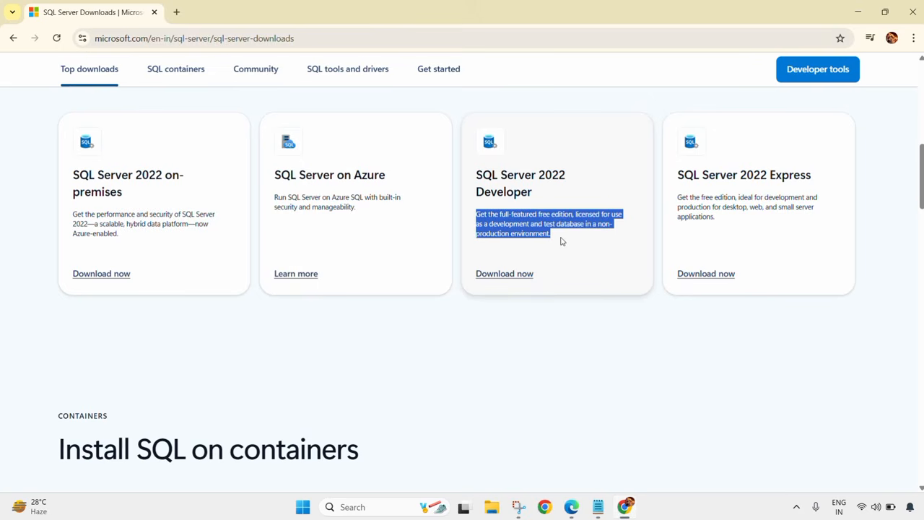
Step: Download the SQL Server 2022 Developer edition installer from the downloads page
click(557, 190)
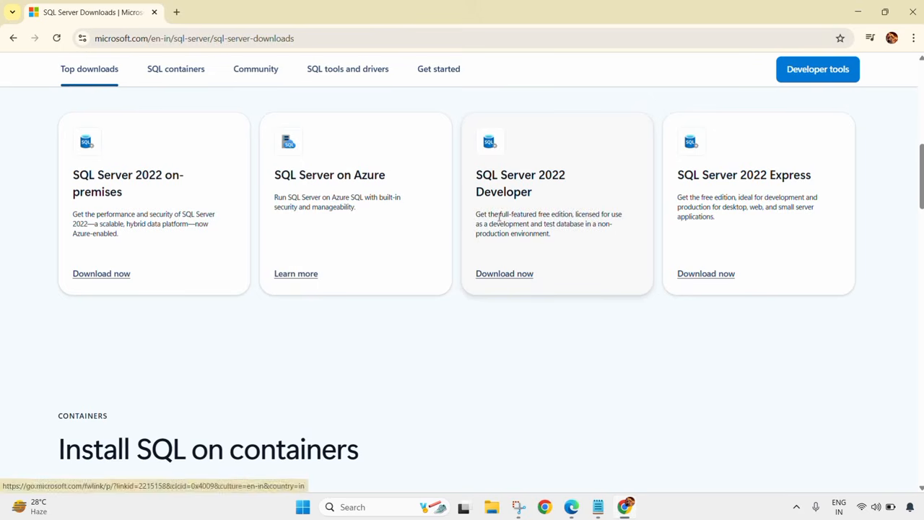
click(505, 276)
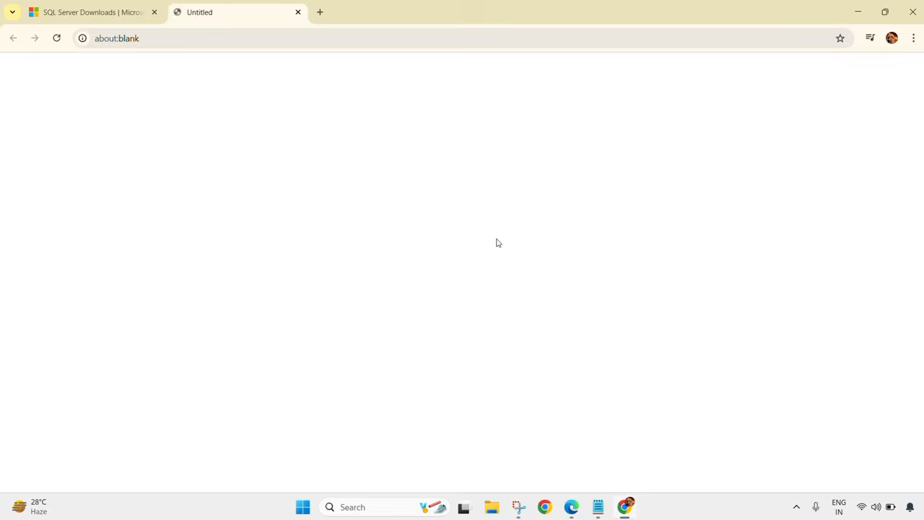
mouse_move(751, 65)
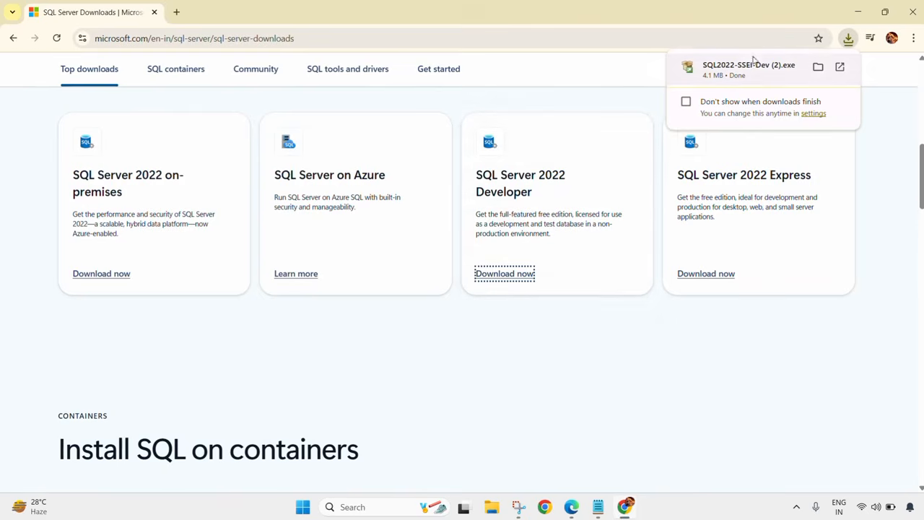
Step: Show the downloaded SQL2022-SSEI-Dev (2).exe in its folder and run it as administrator
click(818, 67)
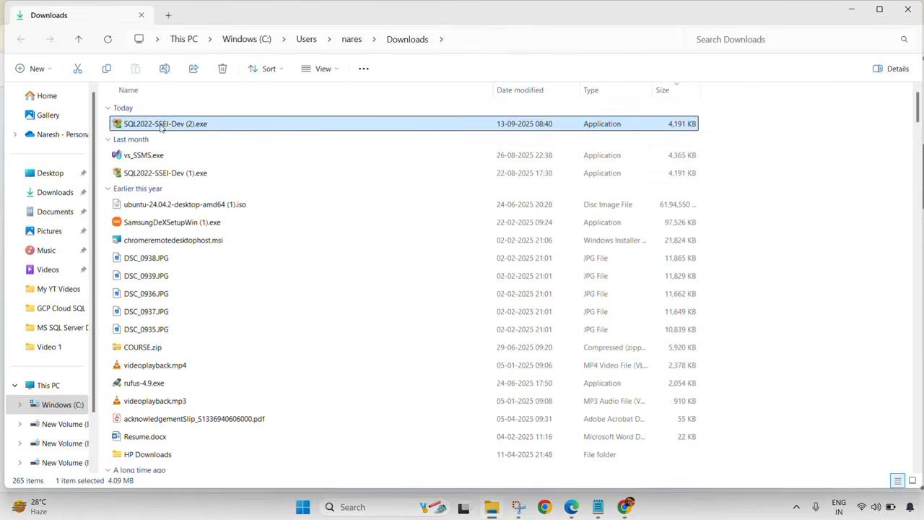
right_click(161, 126)
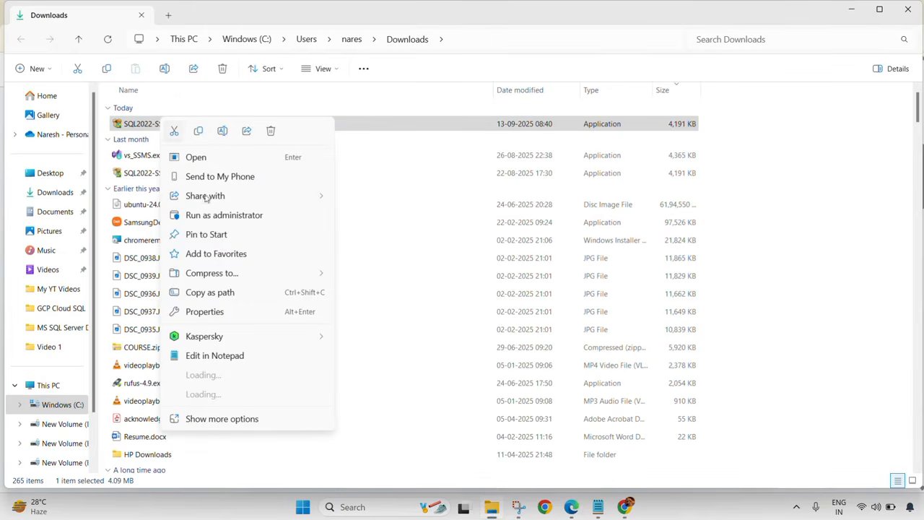
click(216, 216)
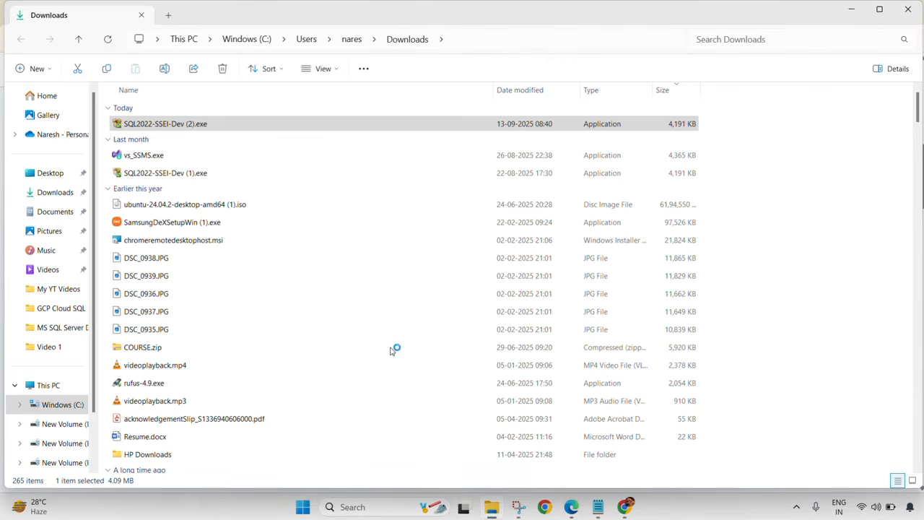
click(852, 10)
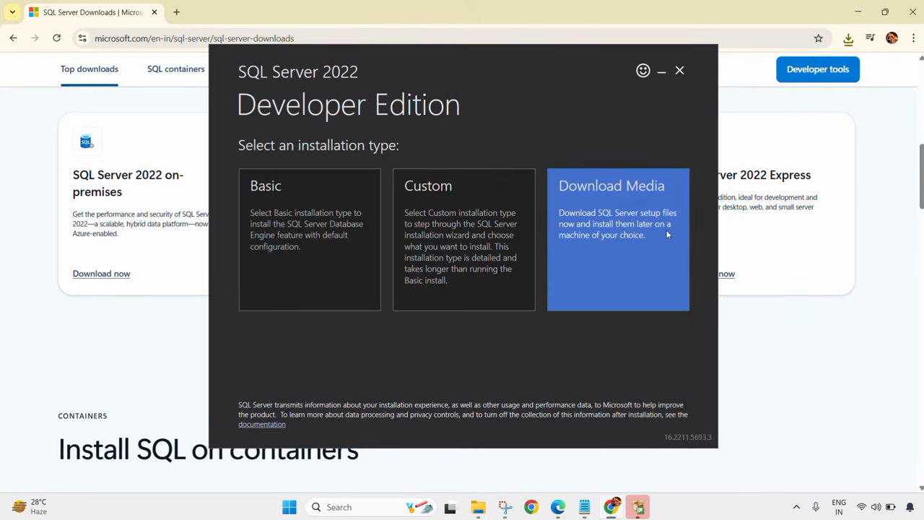
Step: Choose the Download Media installation type with English as the language and ISO as the package
click(620, 196)
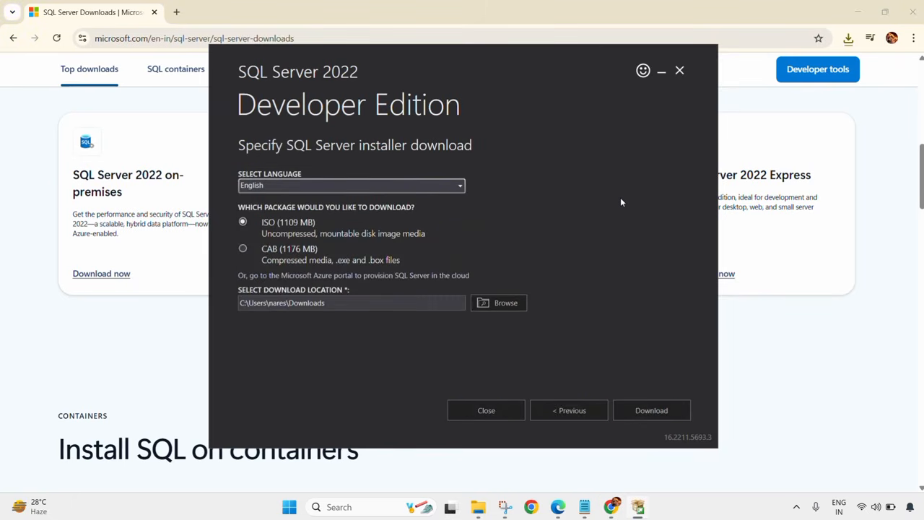
click(460, 186)
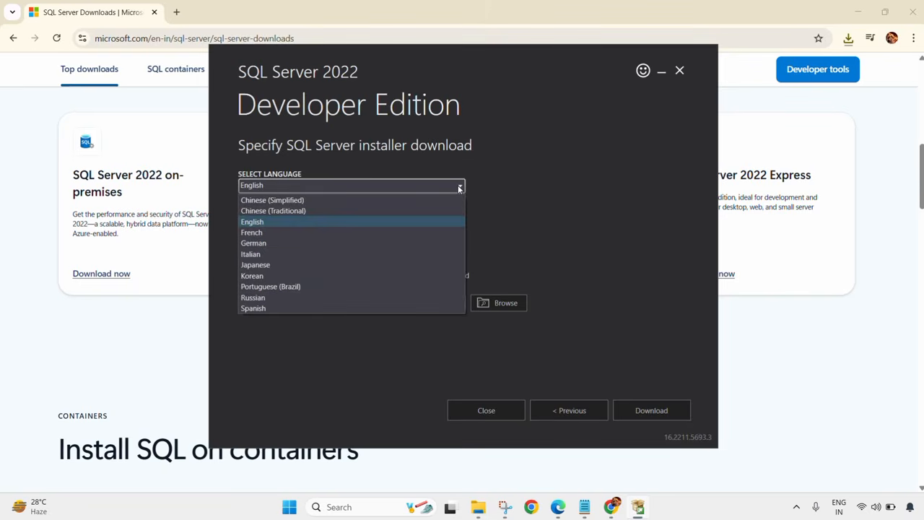
click(266, 222)
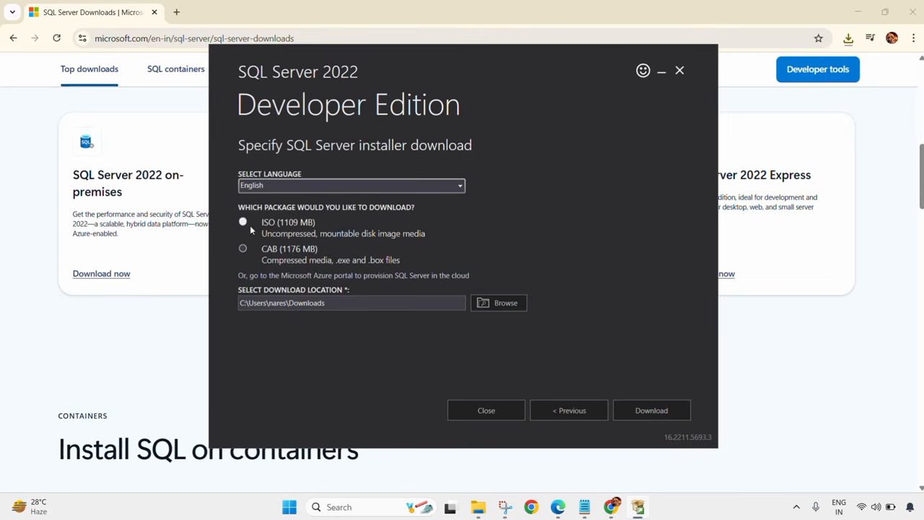
click(244, 224)
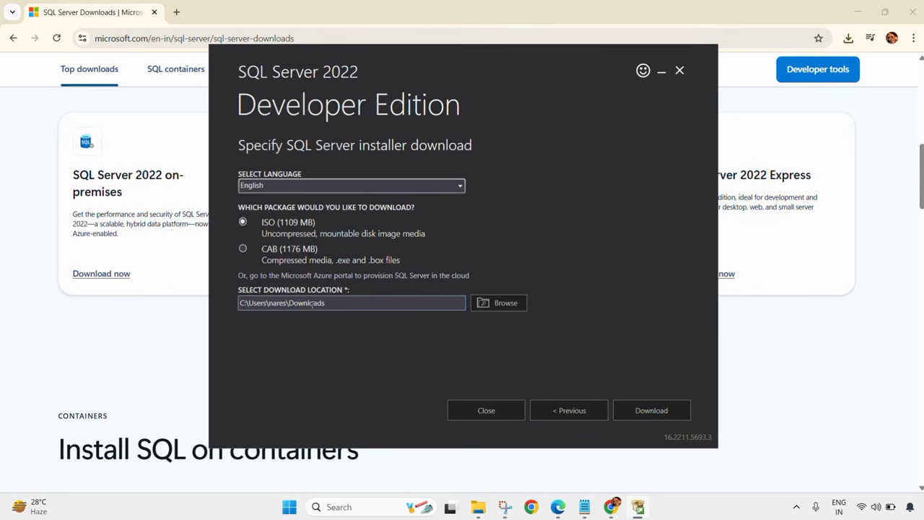
Step: Set the media download location to the Desktop folder and start the download
click(493, 305)
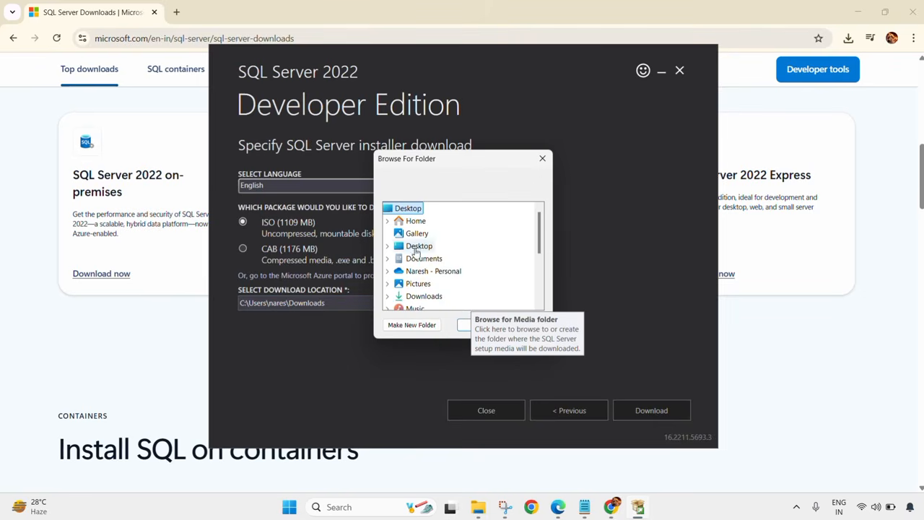
click(420, 246)
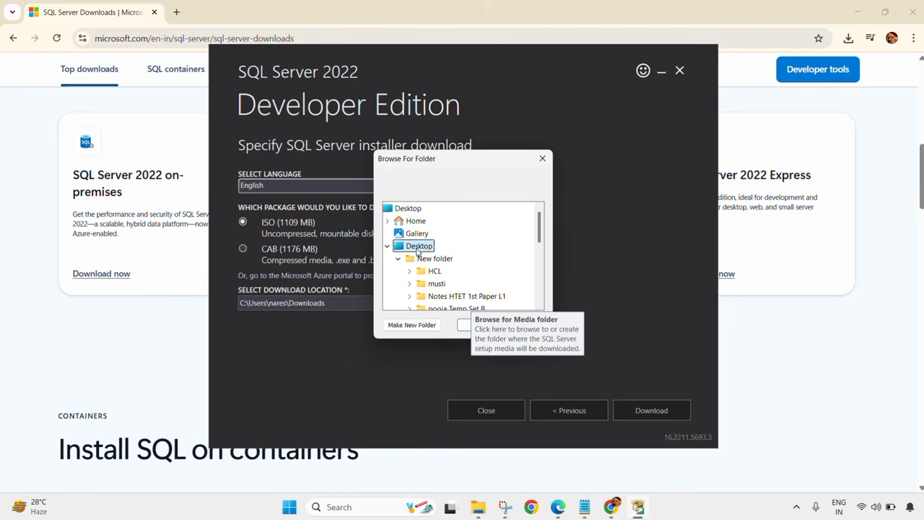
click(466, 330)
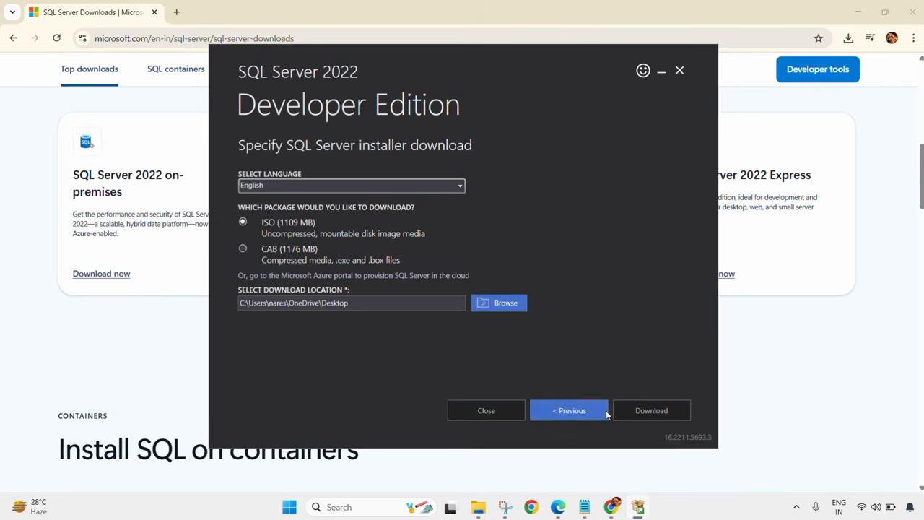
click(651, 412)
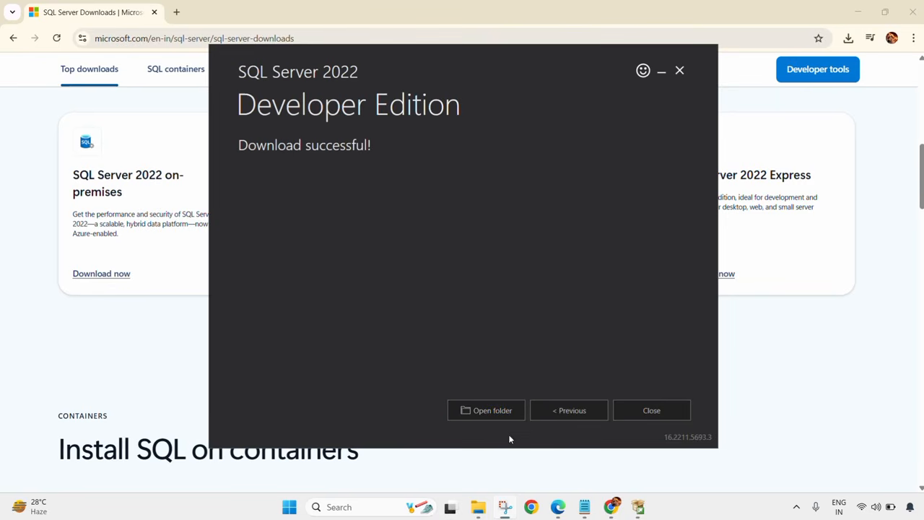
Step: Open the download folder and mount SQLServer2022-x64-ENU-Dev.iso
click(502, 409)
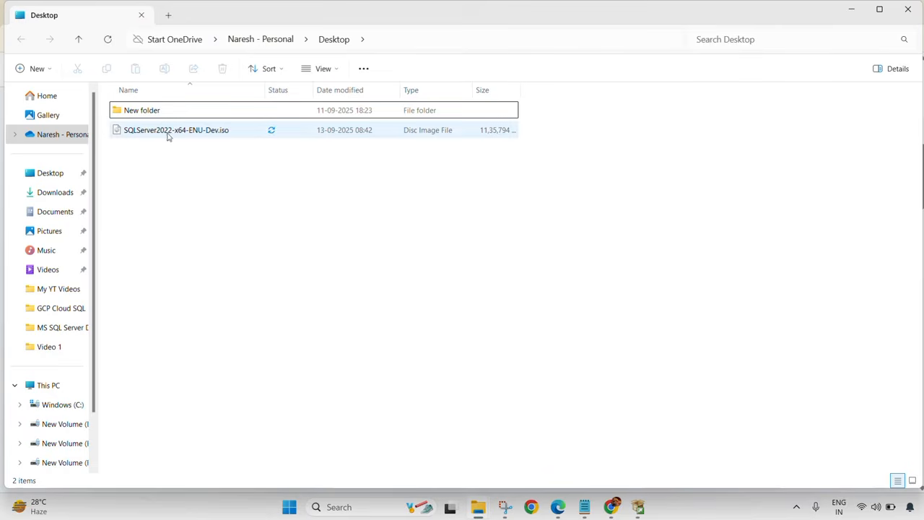
click(152, 130)
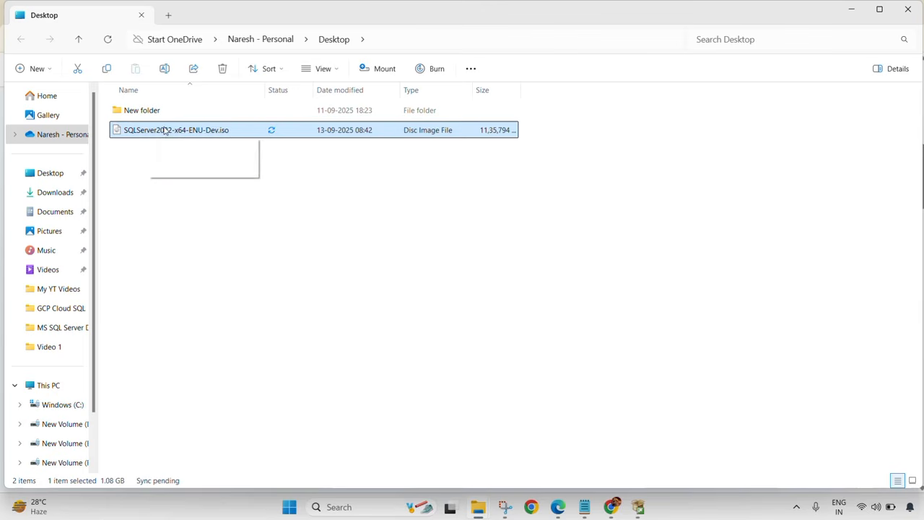
right_click(166, 130)
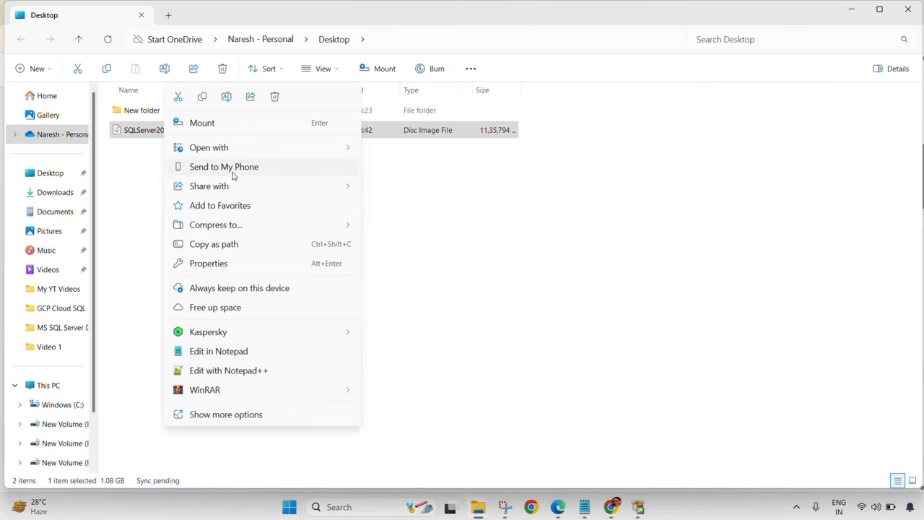
click(202, 124)
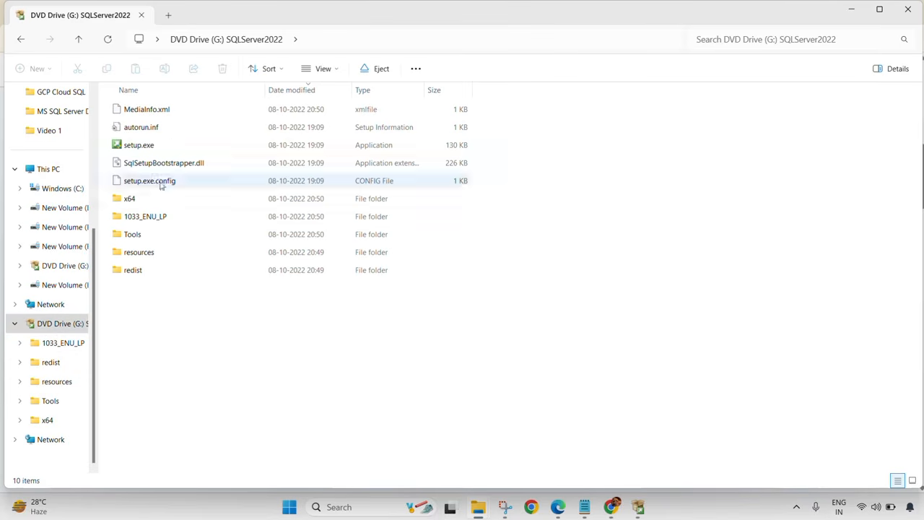
Step: Open the mounted SQLServer2022 DVD drive from This PC and run setup.exe as administrator
click(57, 170)
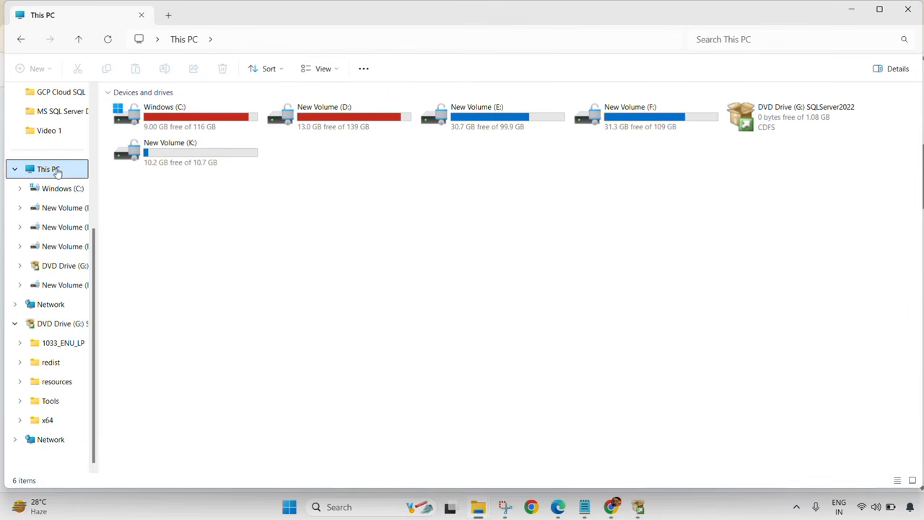
double_click(789, 123)
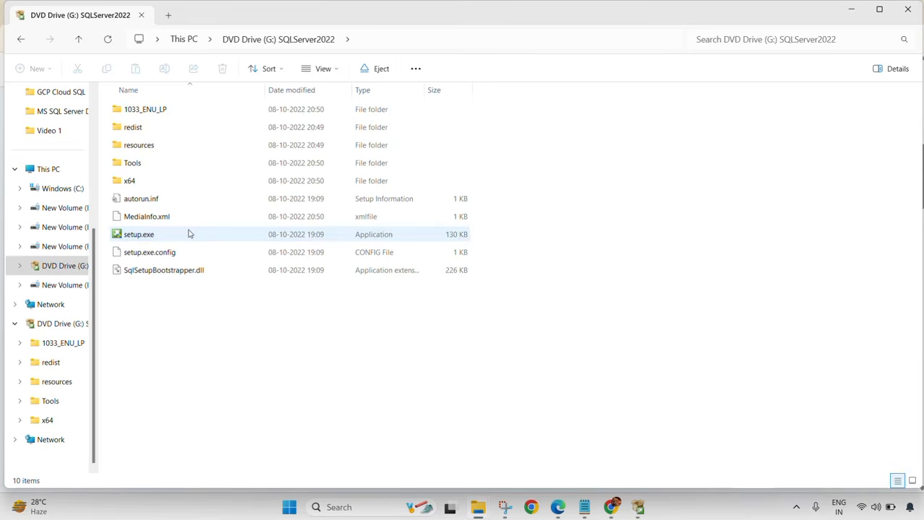
click(135, 236)
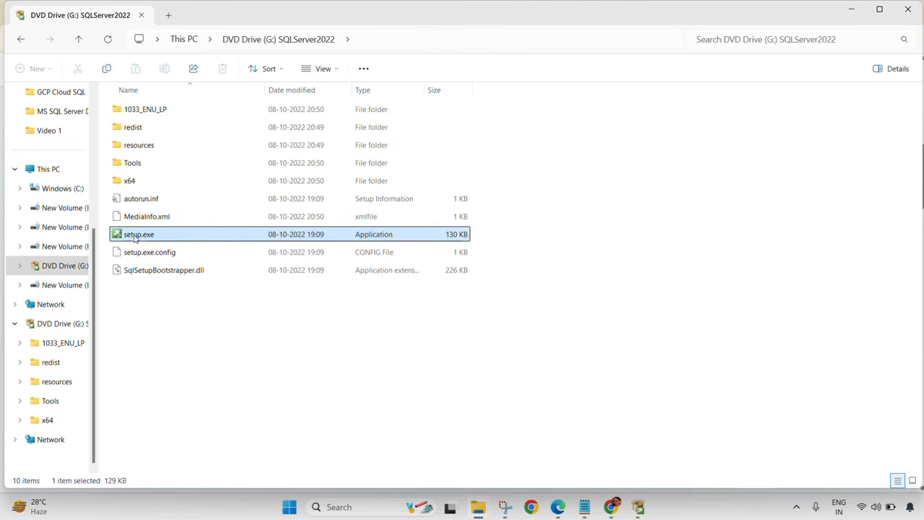
right_click(135, 238)
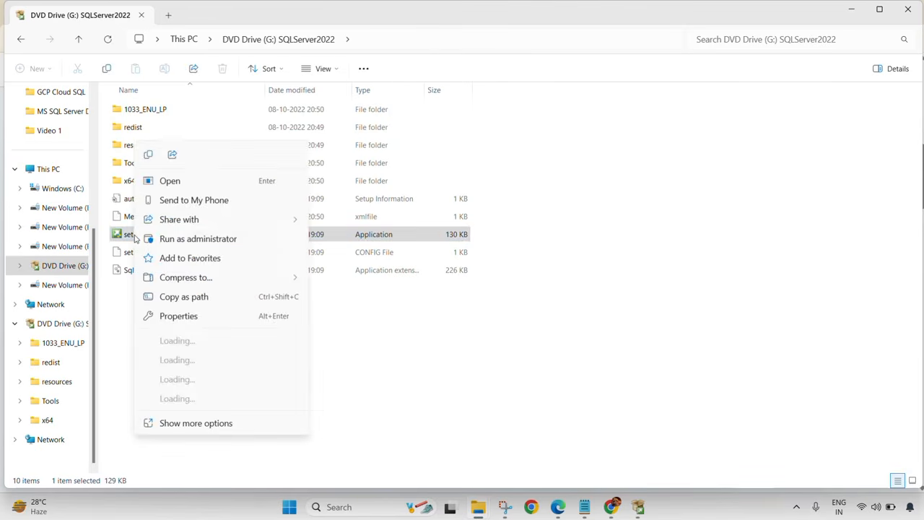
click(216, 243)
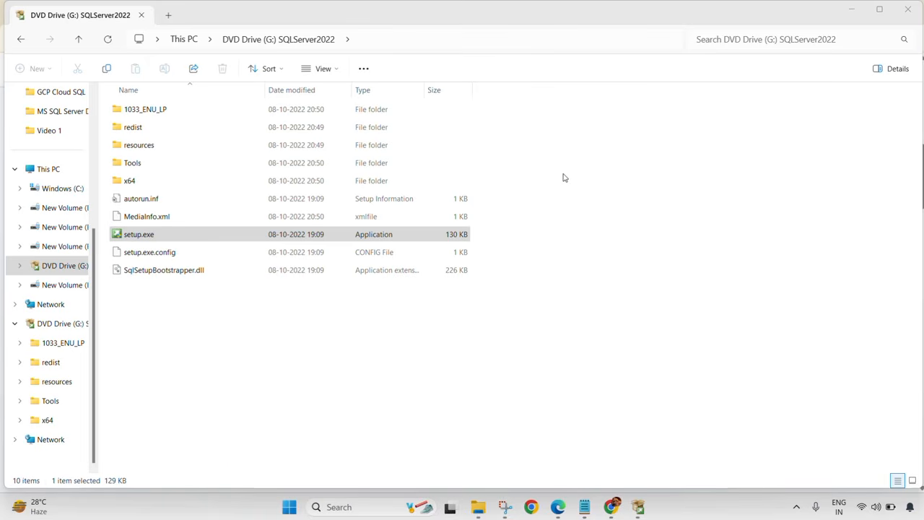
Step: Minimize the File Explorer and browser windows, and exit the SQL Server 2022 media downloader
click(857, 14)
click(854, 15)
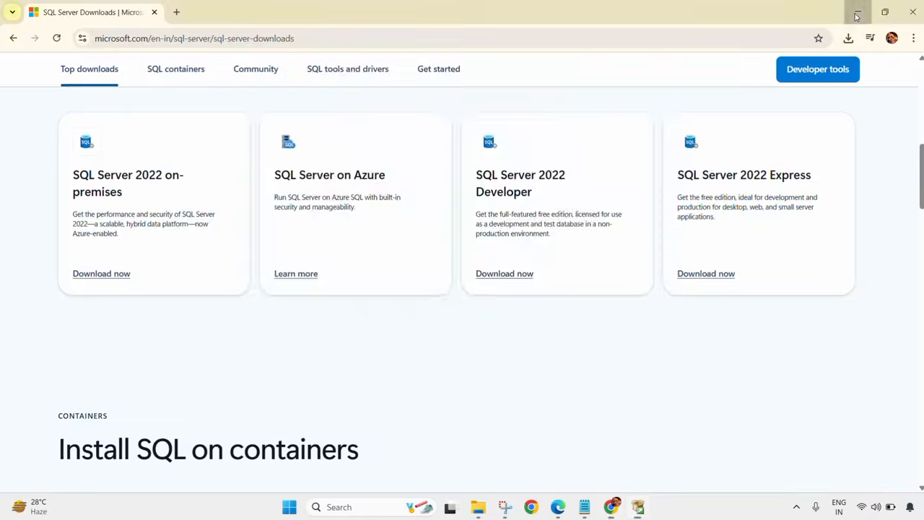
click(854, 13)
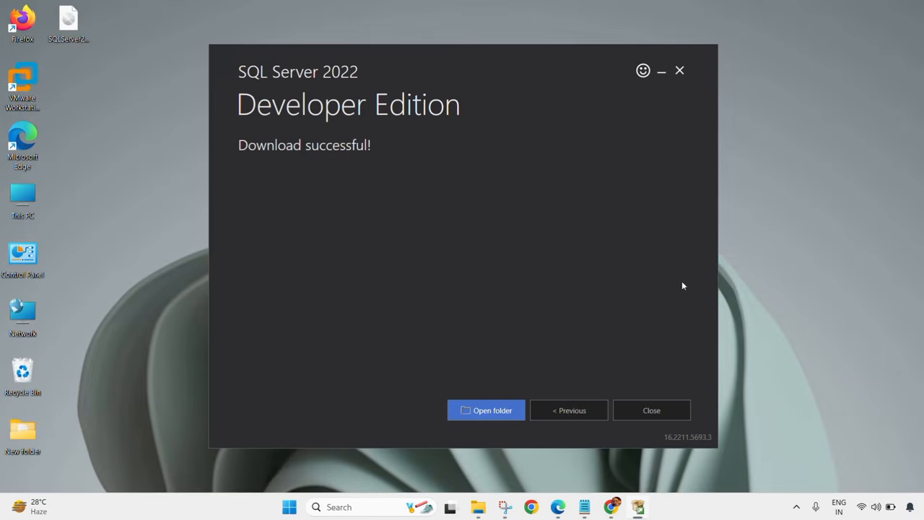
click(649, 417)
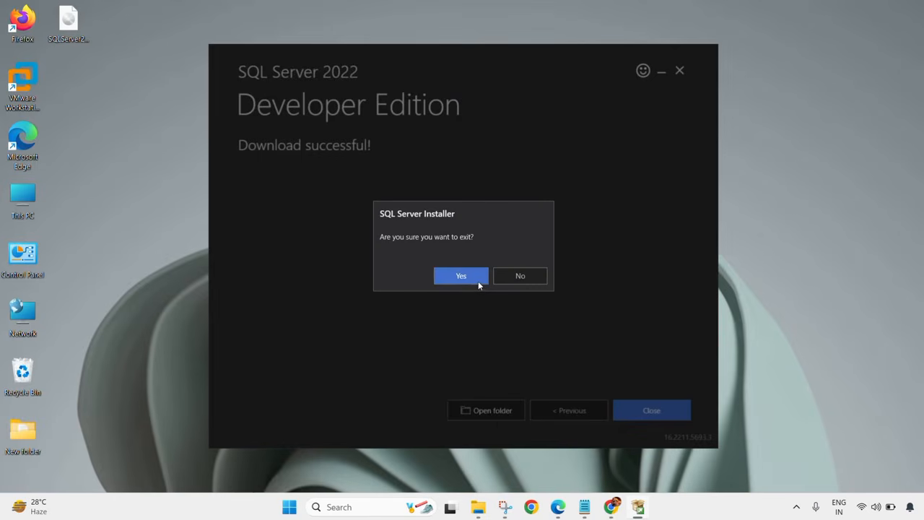
click(478, 281)
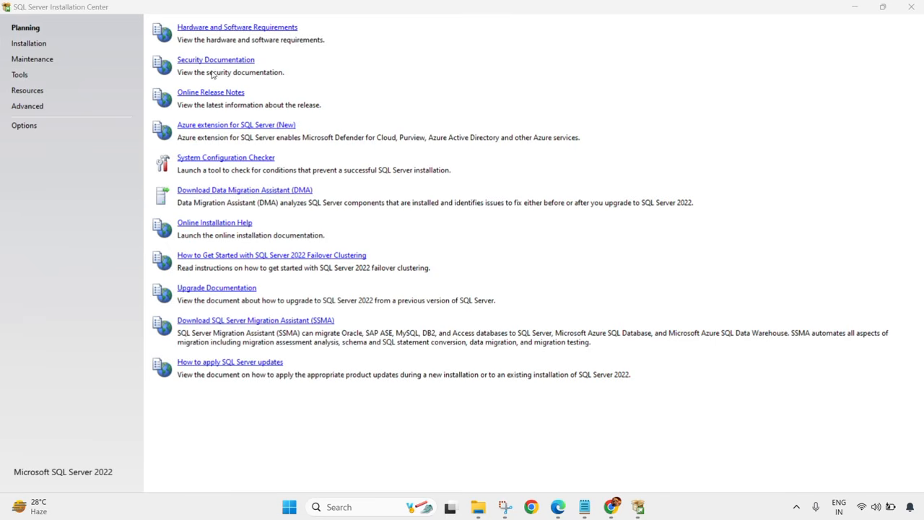
Step: Start a new SQL Server standalone installation and specify the free Developer edition
click(29, 45)
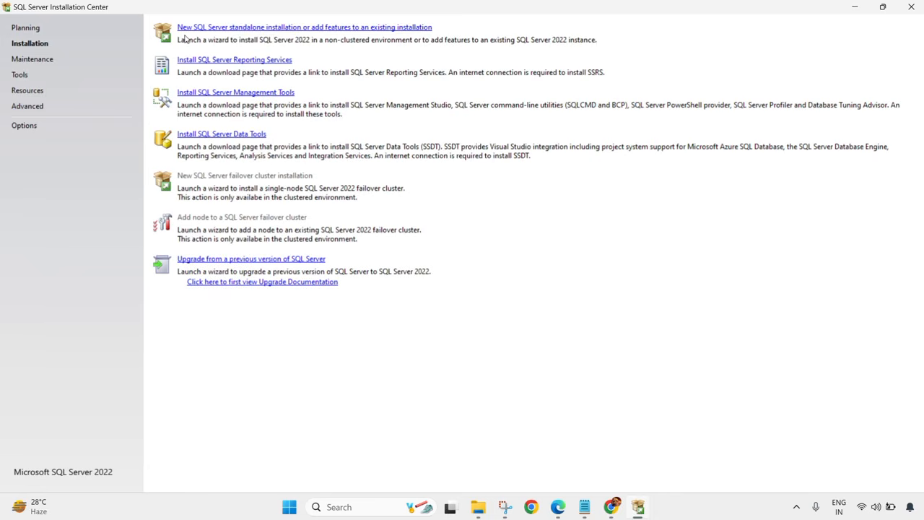
click(237, 29)
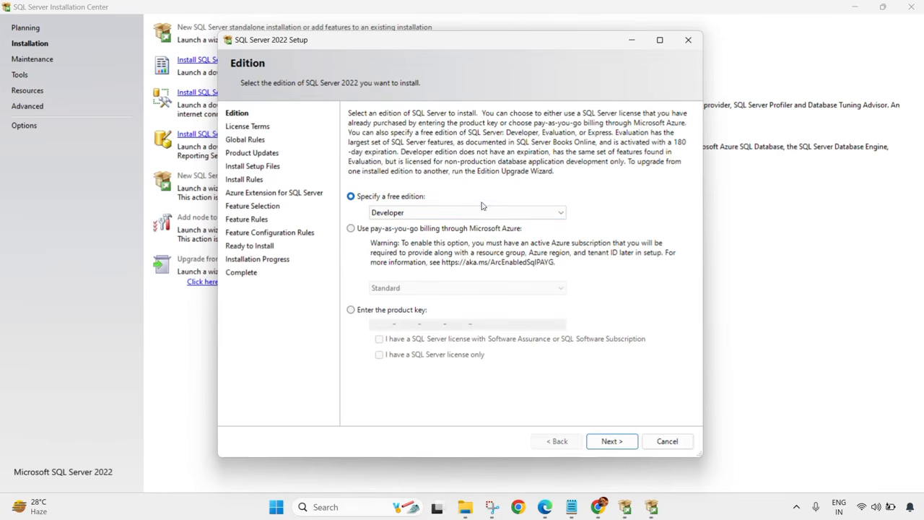
click(561, 215)
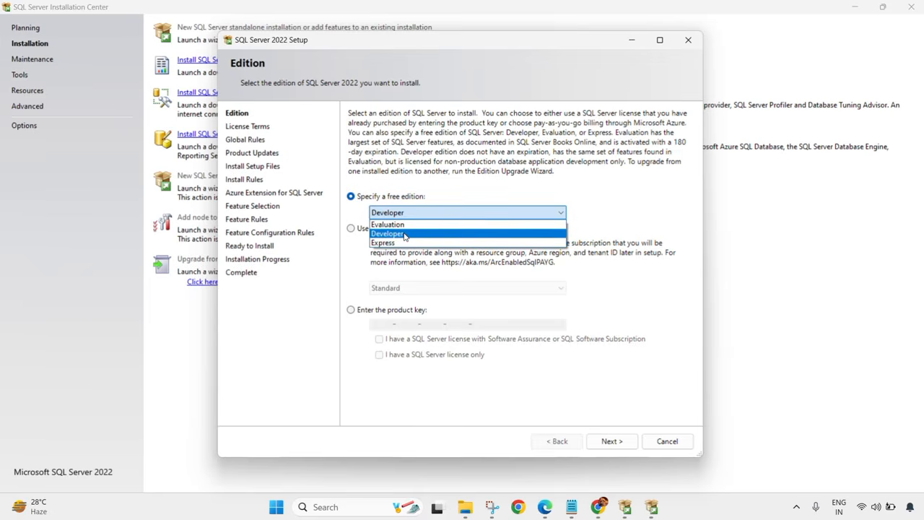
click(405, 234)
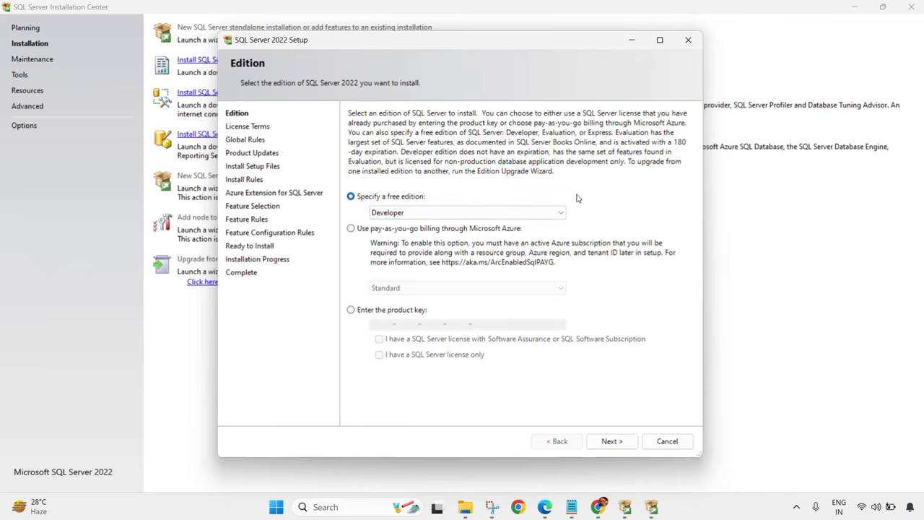
click(610, 442)
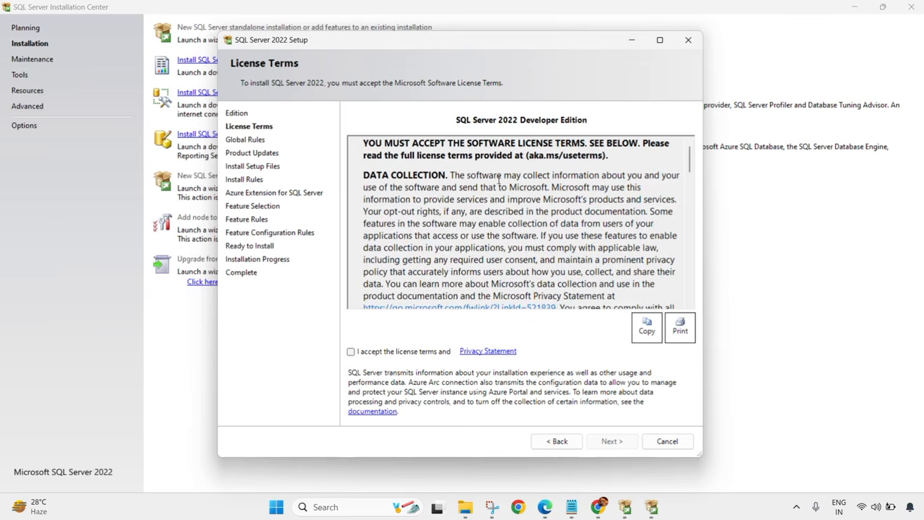
Step: Accept the SQL Server 2022 license terms and continue the setup to the Install Rules page
click(351, 352)
scroll(552, 227, down, 3)
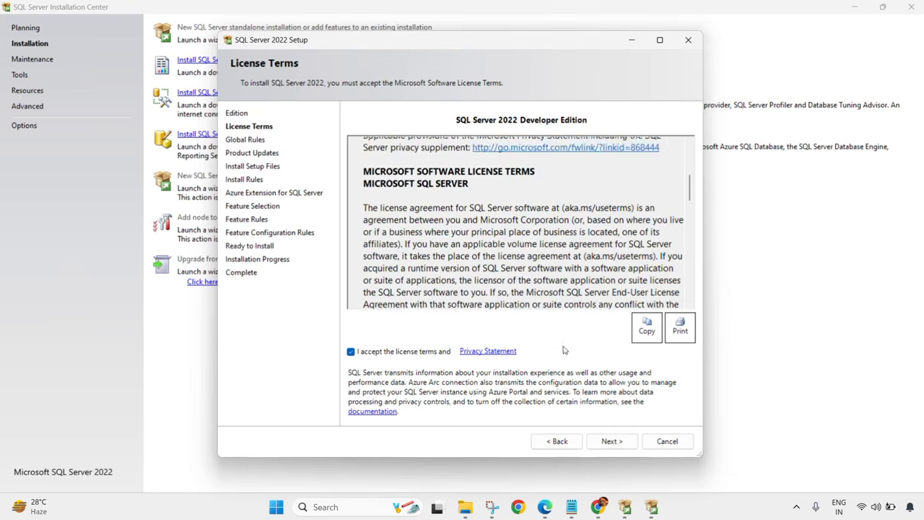
click(606, 442)
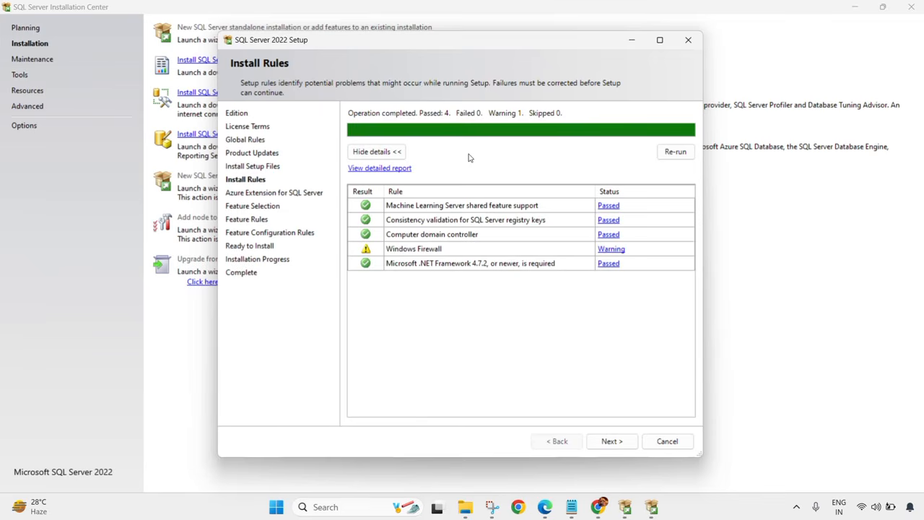
Step: Exclude the Azure Extension for SQL Server from the installation and continue to the Feature Selection page
click(618, 441)
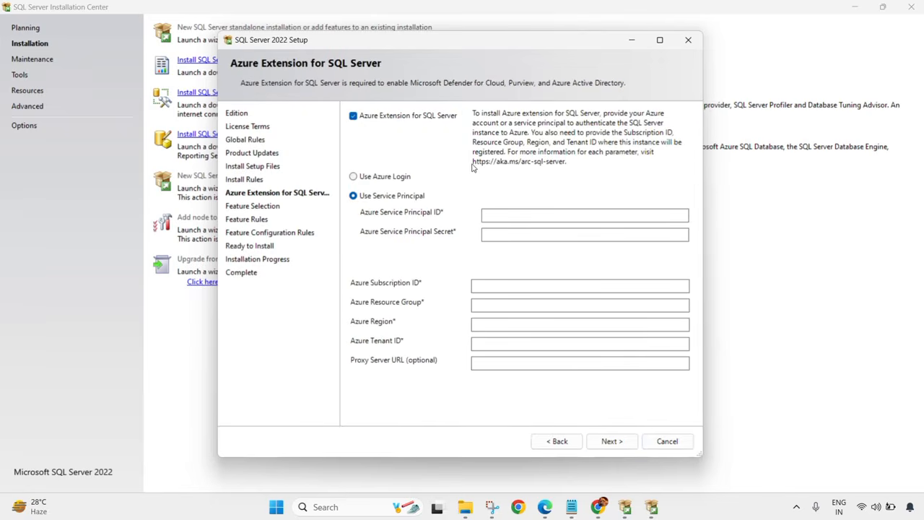
click(353, 117)
click(353, 117)
click(353, 116)
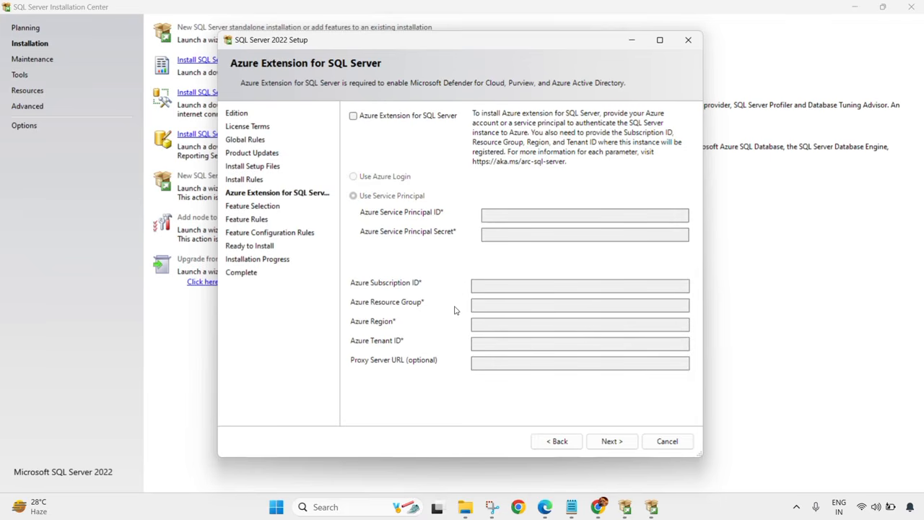
click(610, 441)
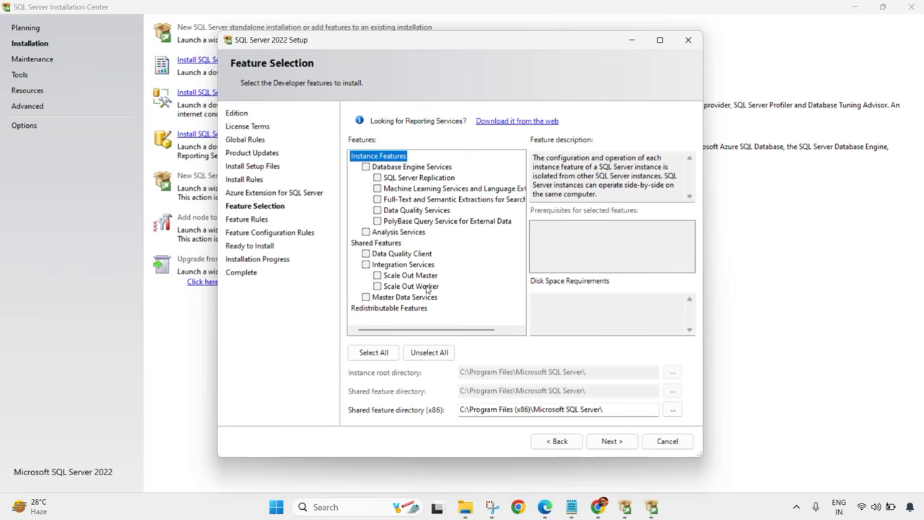
Step: Select Database Engine Services with SQL Server Replication and Full-Text and Semantic Extractions for Search as the features to install
click(367, 168)
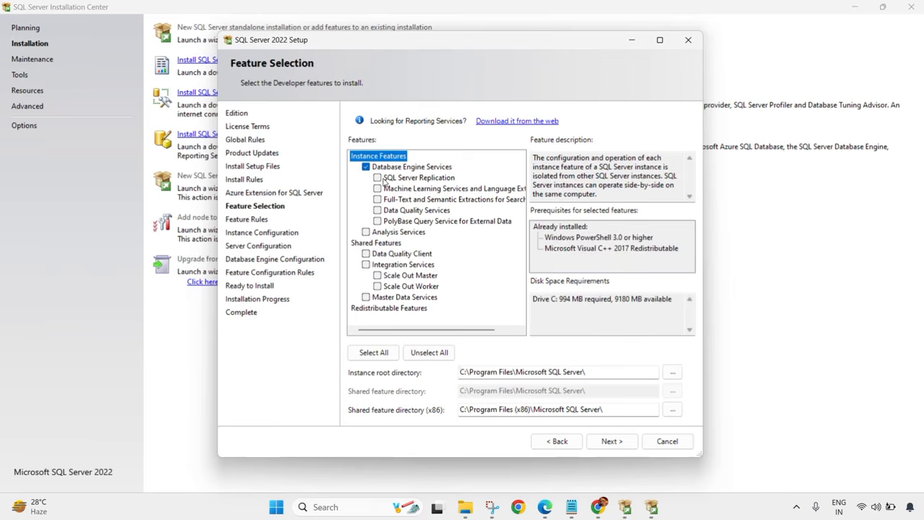
click(376, 177)
click(377, 200)
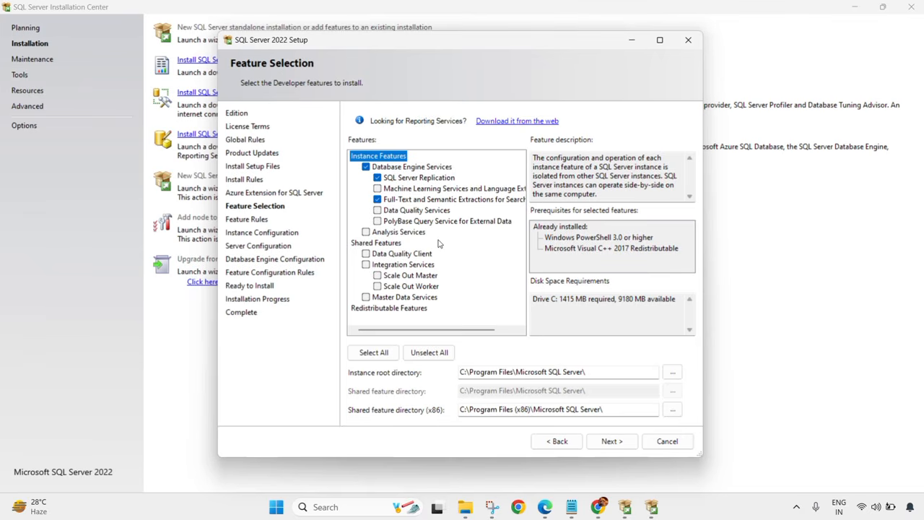
Step: Change the instance root and shared feature (x86) directories to drive D, keeping their folder paths, and continue to Instance Configuration
click(463, 372)
key(BackSpace)
text(D)
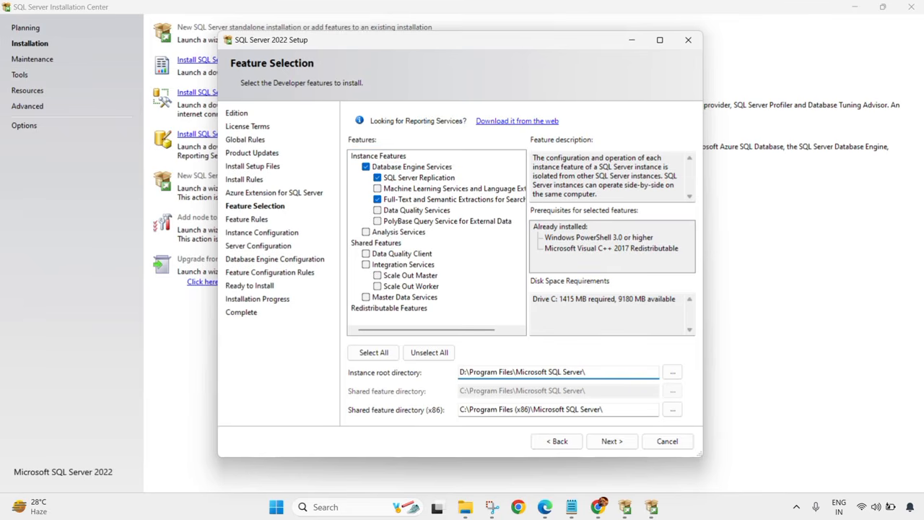
click(464, 410)
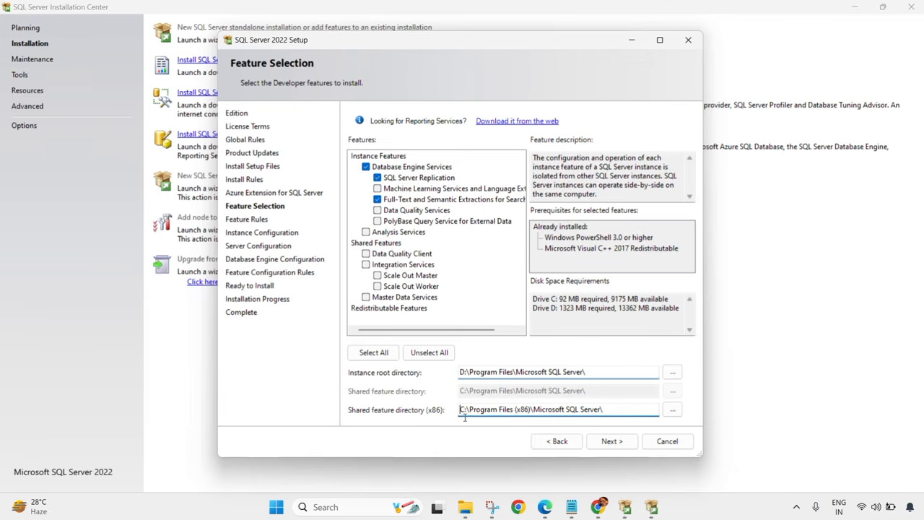
key(Delete)
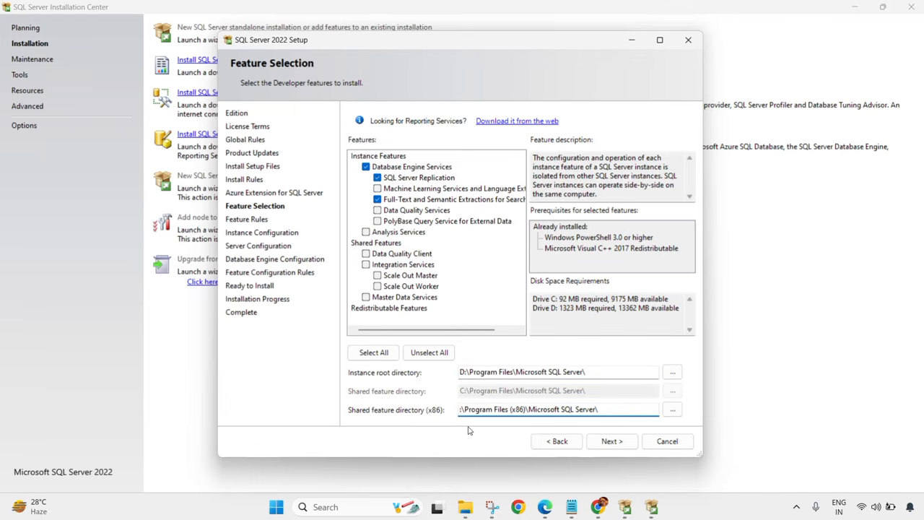
text(D)
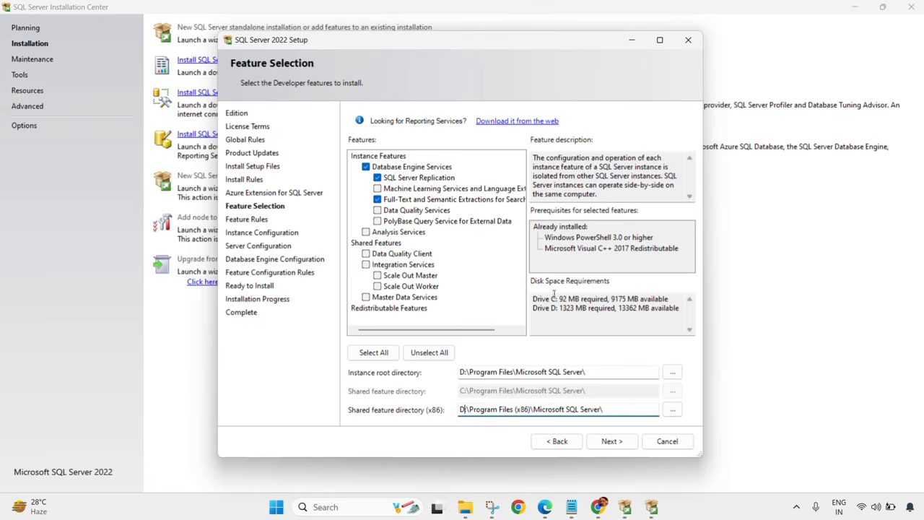
click(611, 441)
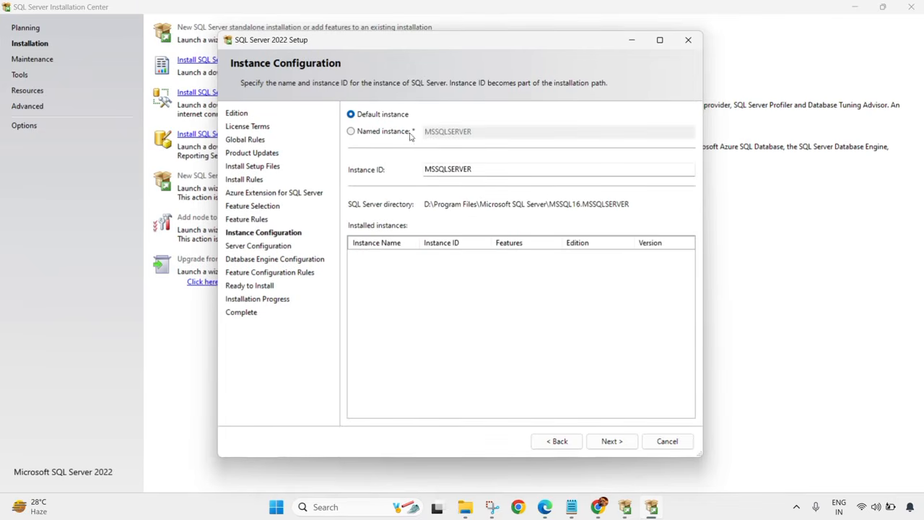
drag(475, 169, 424, 172)
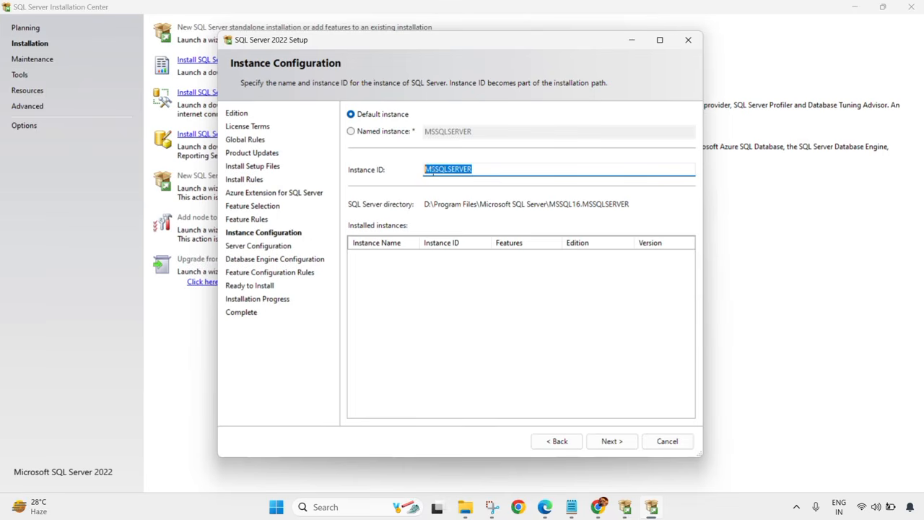
click(351, 132)
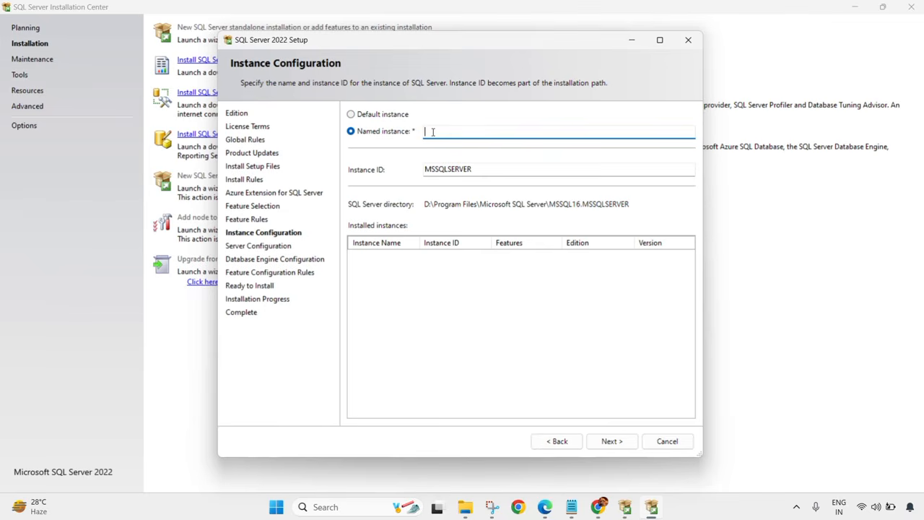
text(nareshtechdba)
click(515, 172)
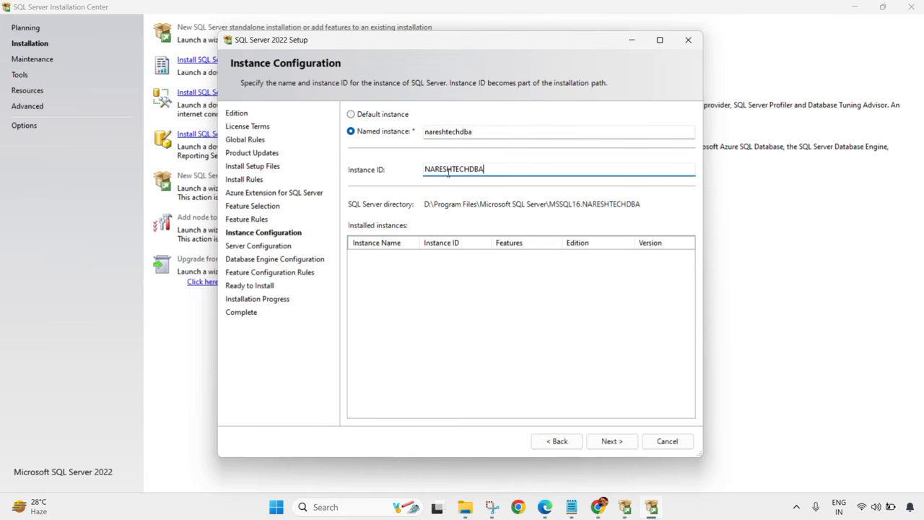
click(352, 114)
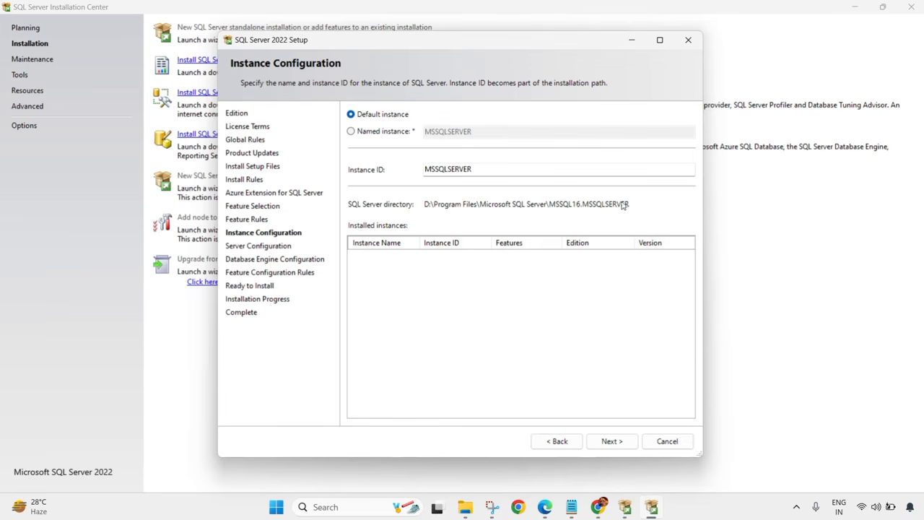
Step: Proceed with the default instance, check the Database Engine collation, and continue to Database Engine Configuration with the default service accounts
click(612, 441)
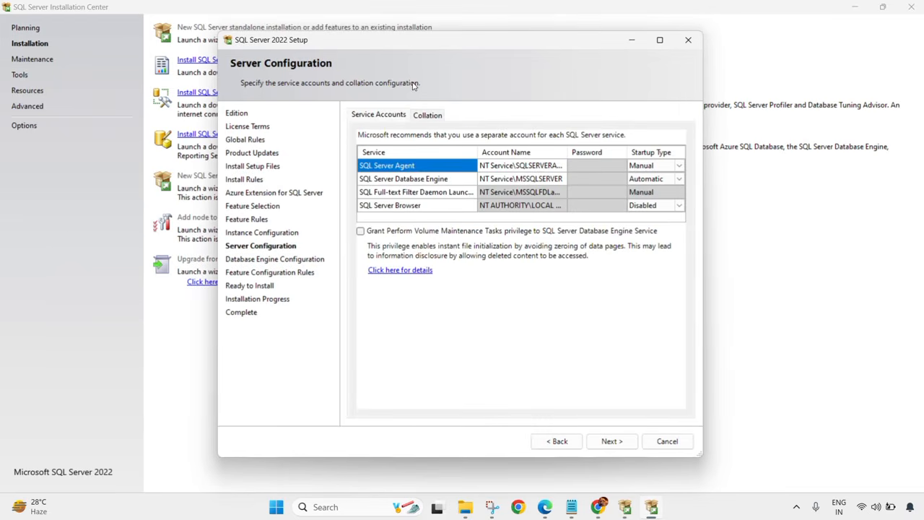
click(402, 28)
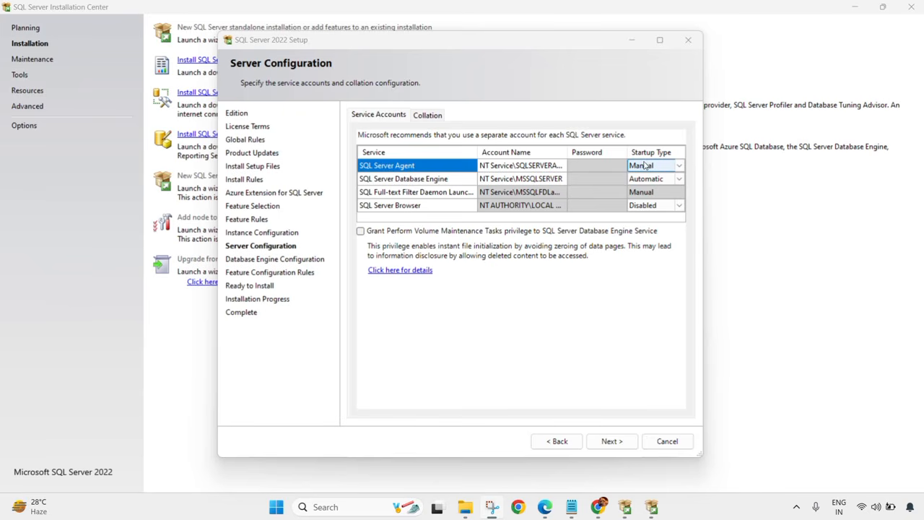
click(427, 115)
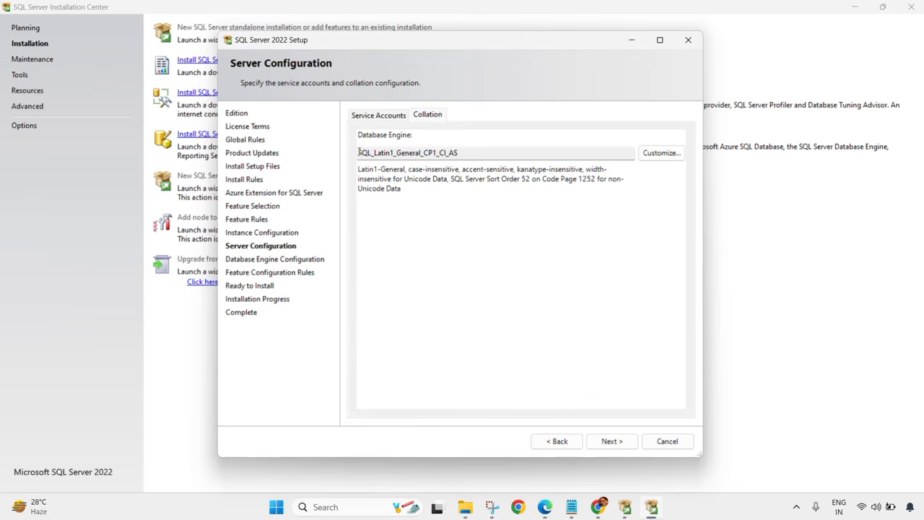
drag(359, 153, 462, 153)
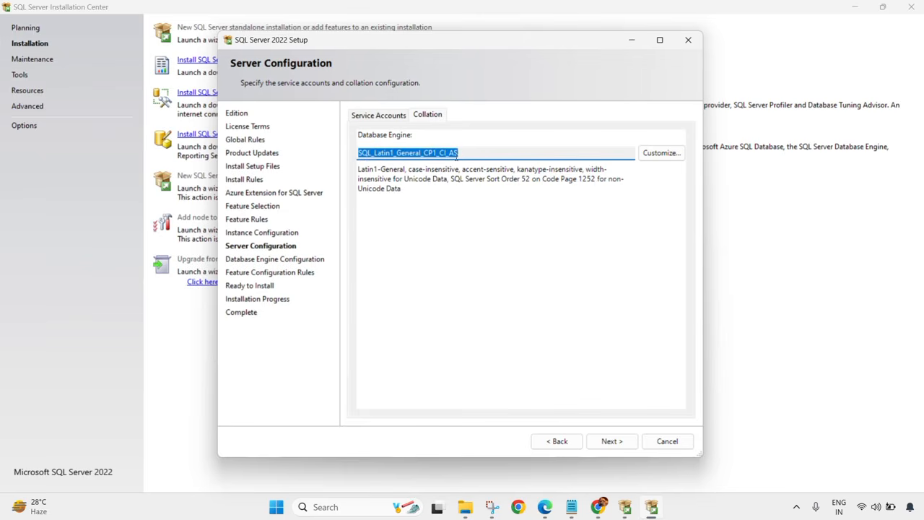
click(466, 153)
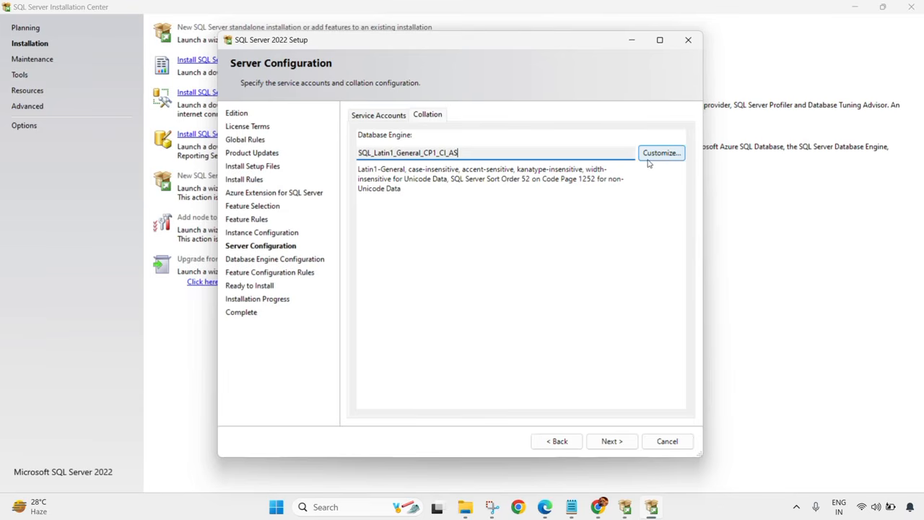
click(379, 119)
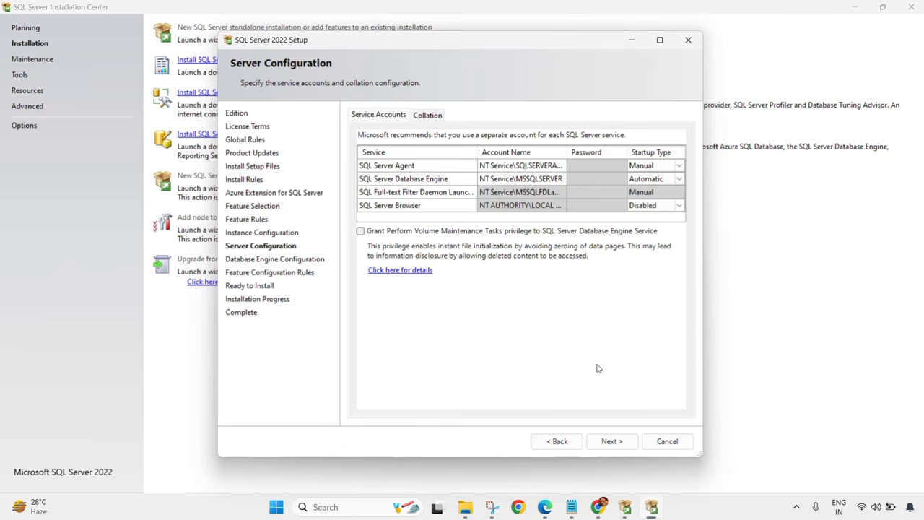
click(610, 440)
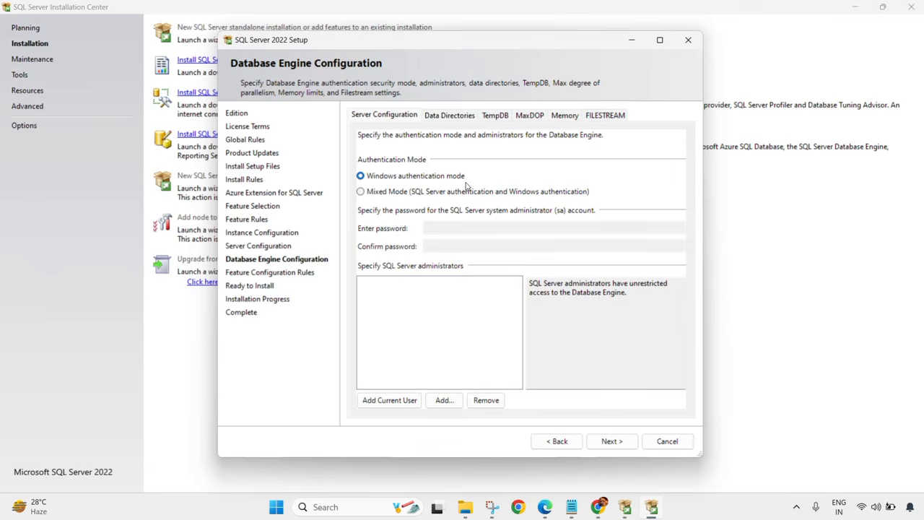
Step: Choose Mixed Mode authentication and enter and confirm the password for the system administrator (sa) account
click(361, 192)
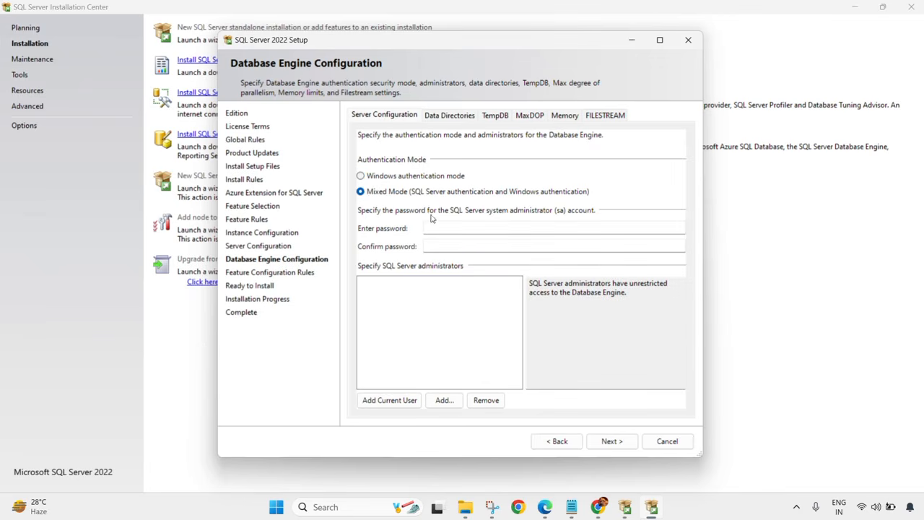
click(447, 229)
text(•••)
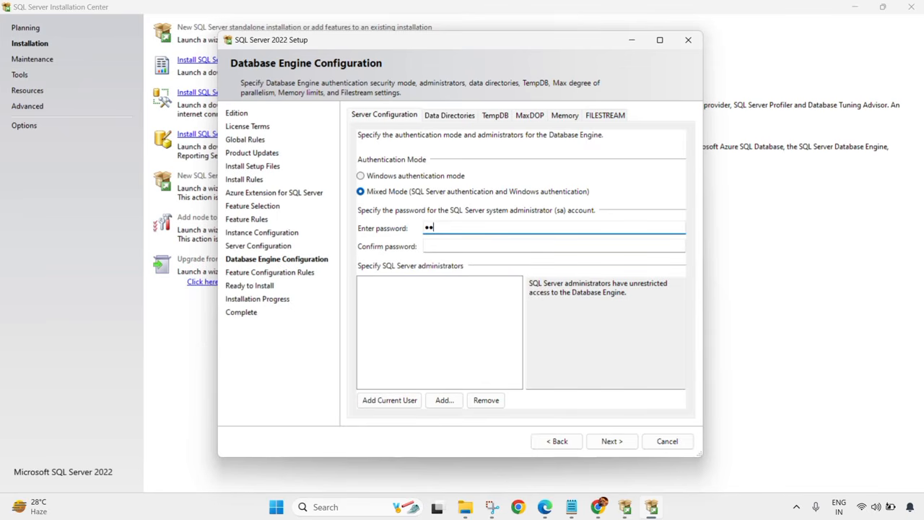
text(••••••)
click(454, 244)
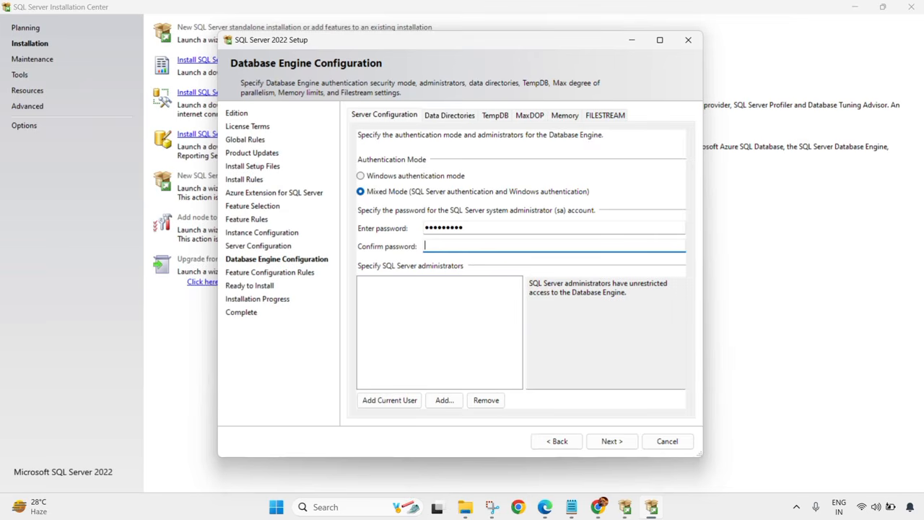
text(•••••••••)
Step: Add the current Windows user as a SQL Server administrator of the Database Engine
click(391, 399)
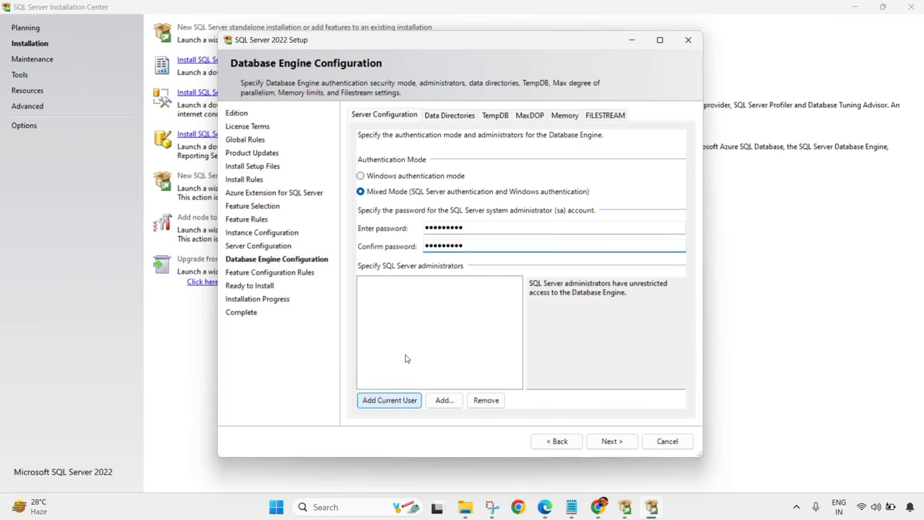
click(388, 401)
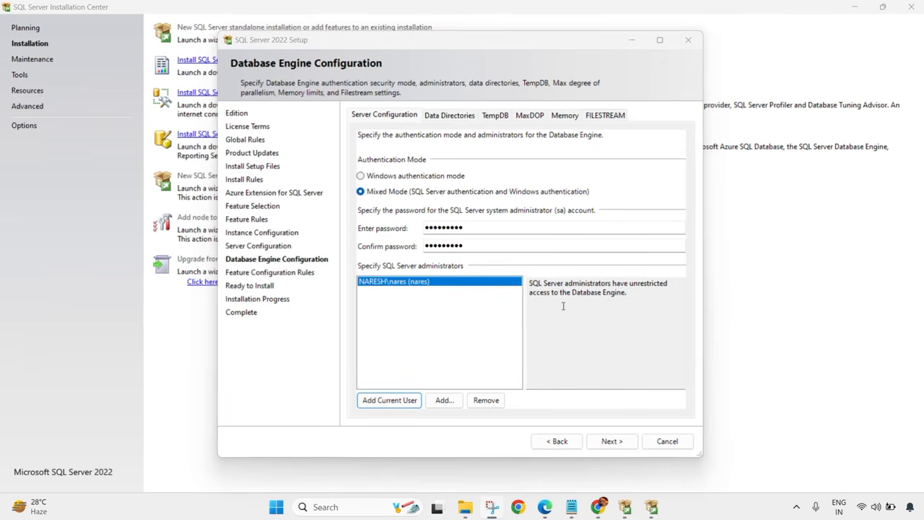
drag(531, 283, 644, 292)
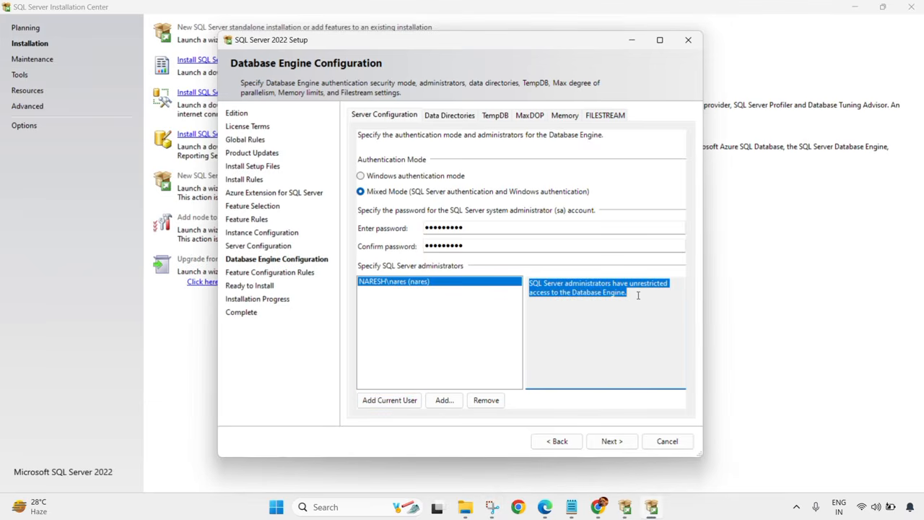
Step: Display the data directory settings, examine the USERDB folder in D:\SQL2022DEV using File Explorer, and return to the SQL Server setup
click(448, 116)
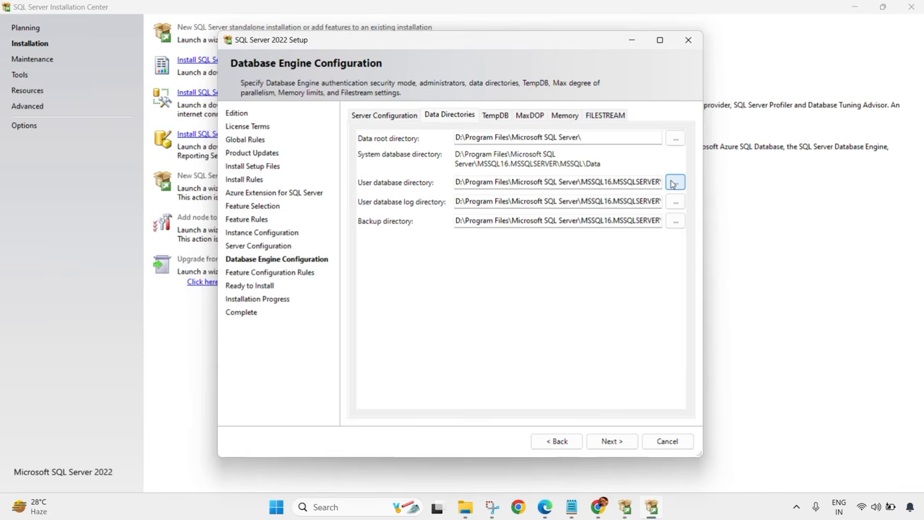
mouse_move(465, 507)
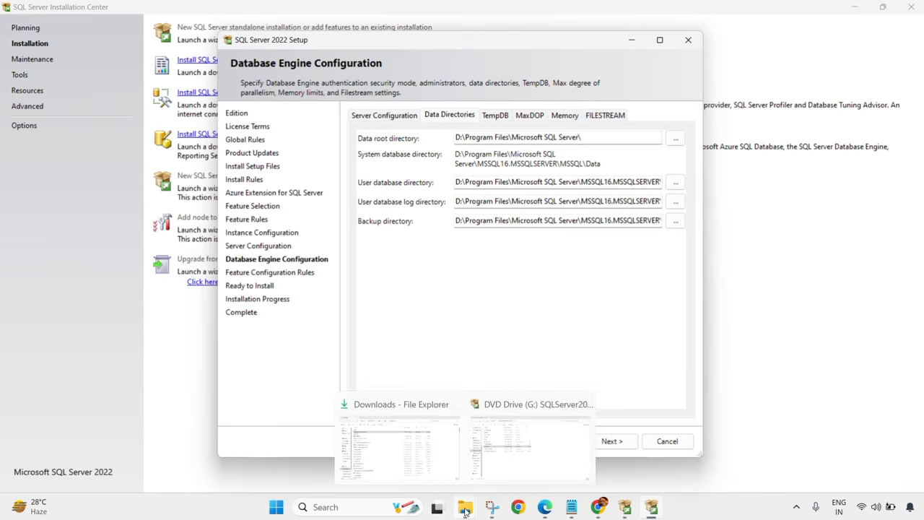
mouse_move(429, 466)
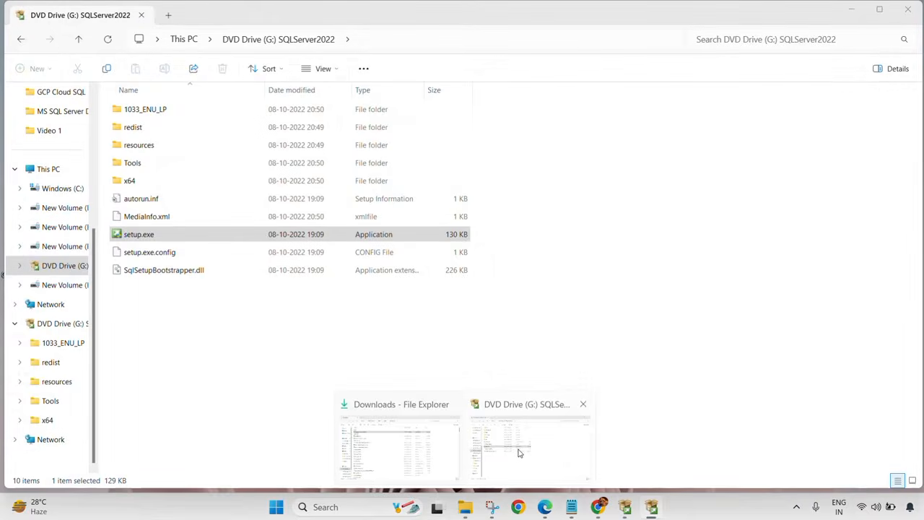
click(518, 453)
click(60, 362)
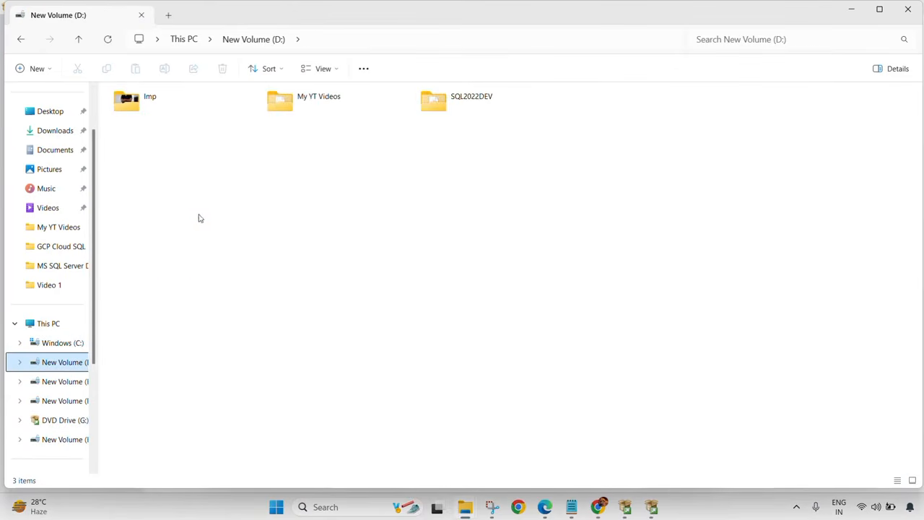
double_click(484, 108)
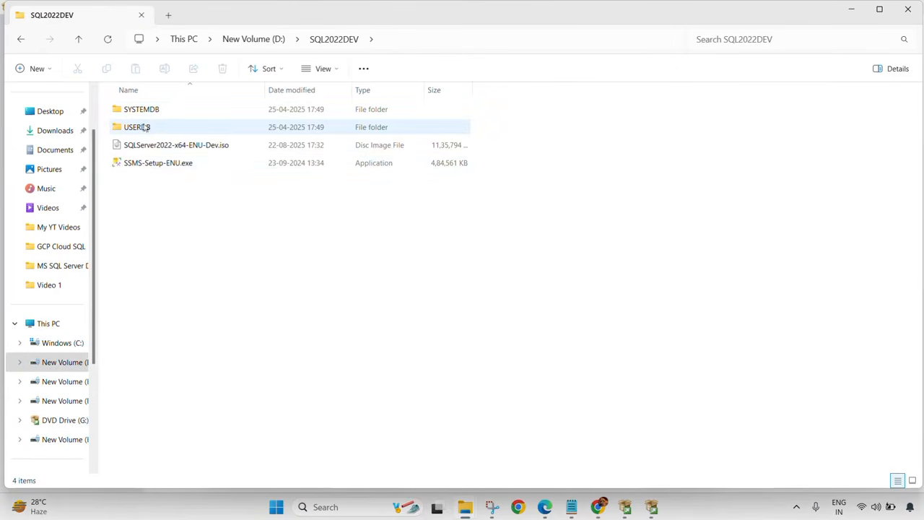
double_click(153, 128)
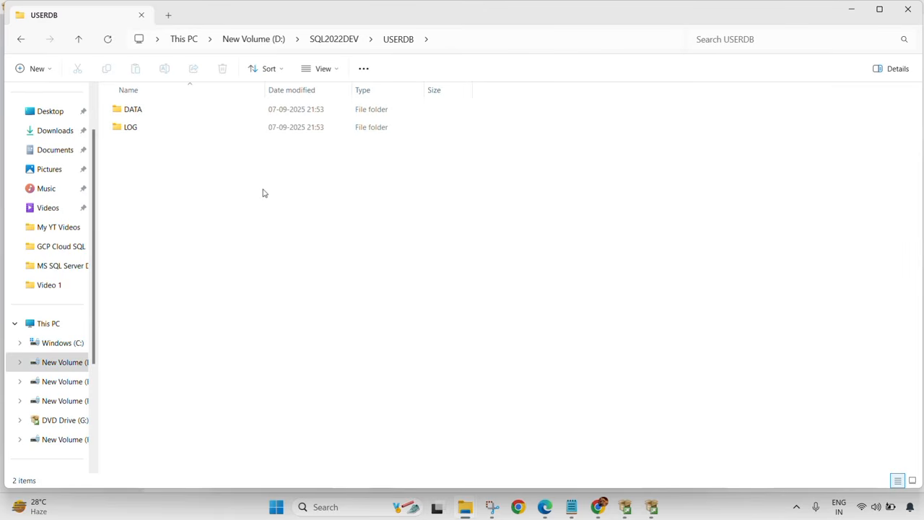
key(alt+Left)
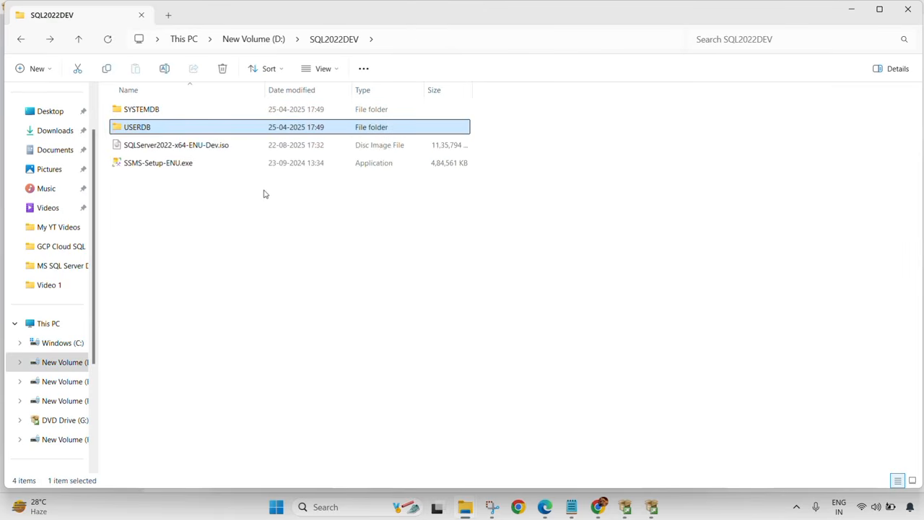
click(650, 511)
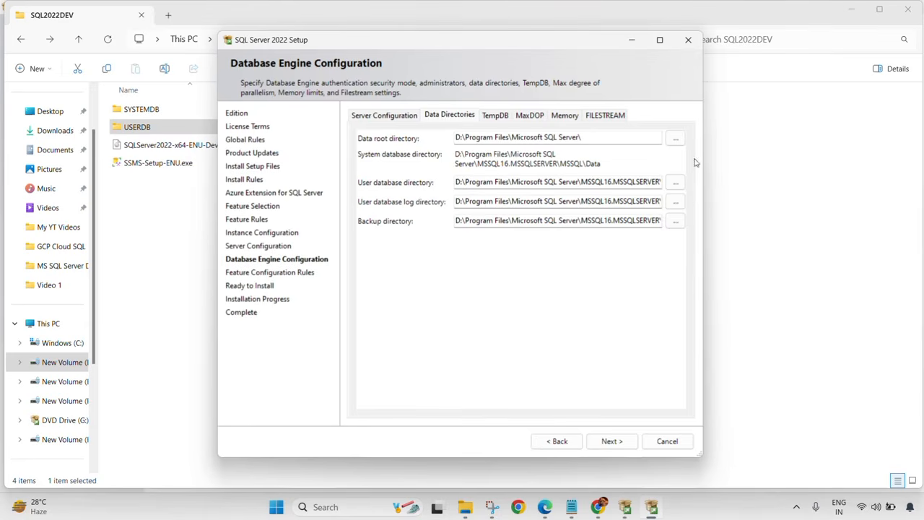
Step: Set the user database directory to D:\SQL2022DEV\USERDB
click(677, 181)
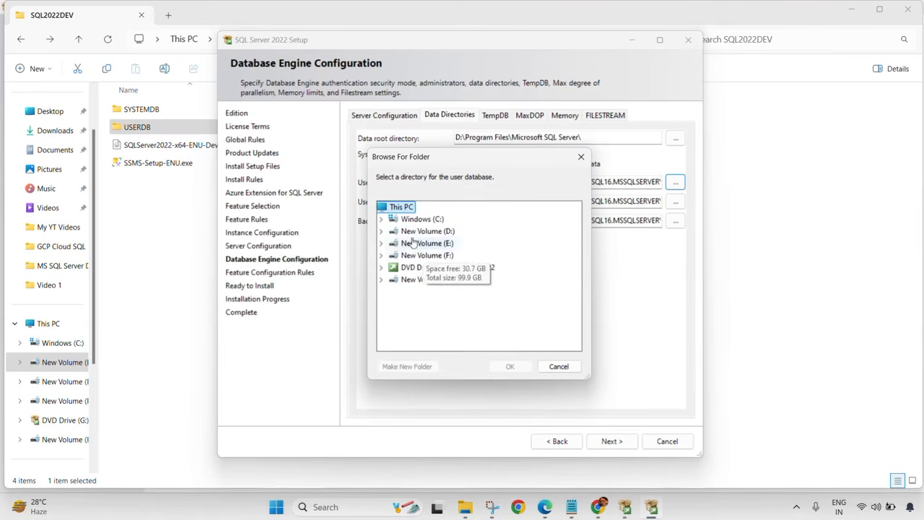
click(383, 232)
double_click(406, 268)
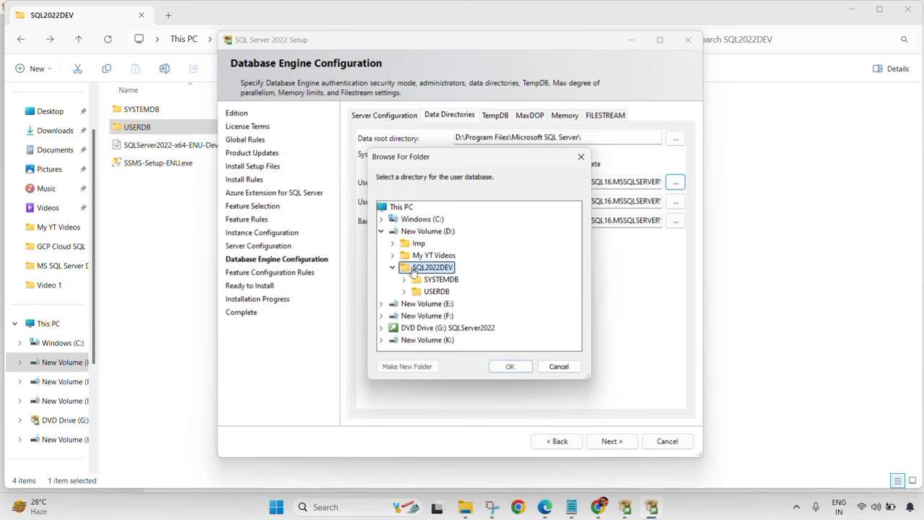
double_click(425, 292)
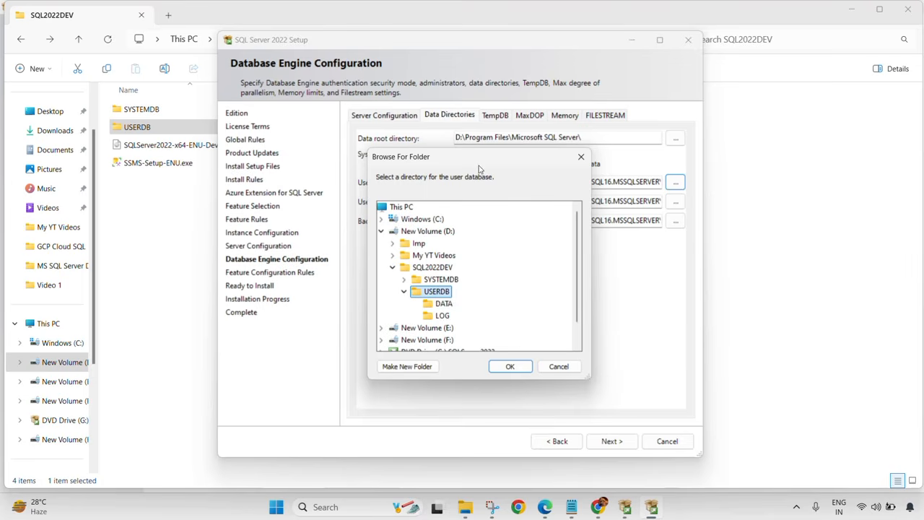
drag(473, 156, 328, 202)
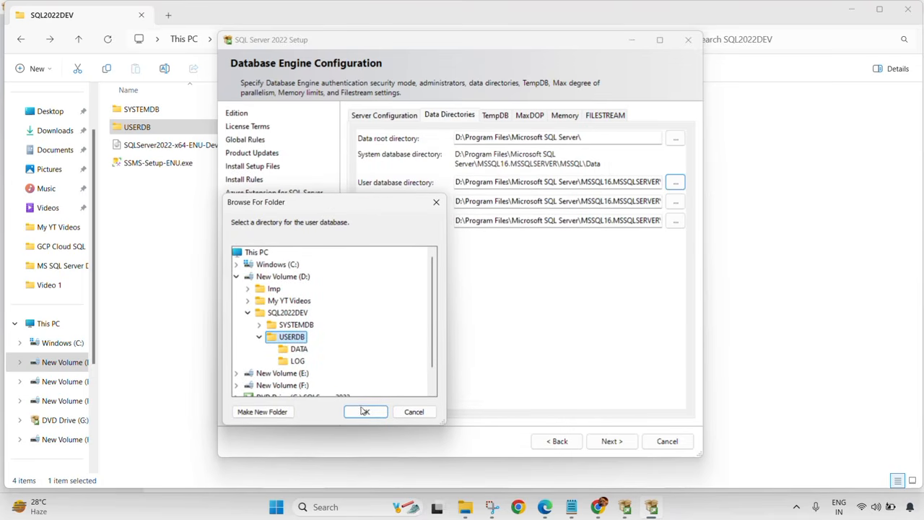
click(365, 412)
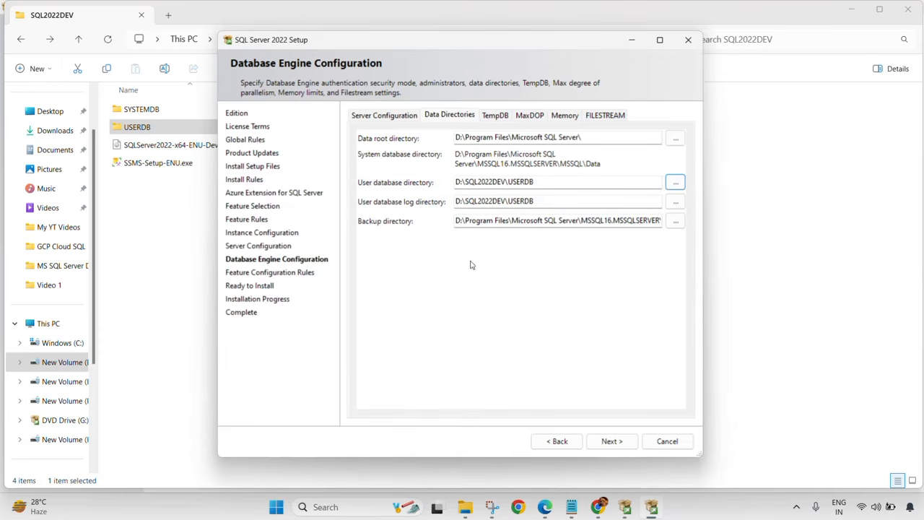
Step: Start choosing the backup directory and expand the SQL2022DEV folder on drive D
click(678, 223)
click(381, 243)
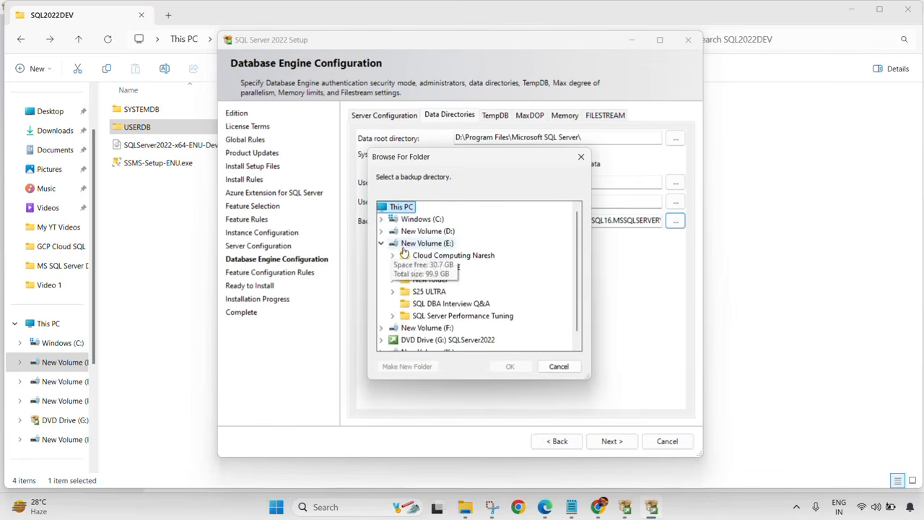
click(381, 243)
click(382, 244)
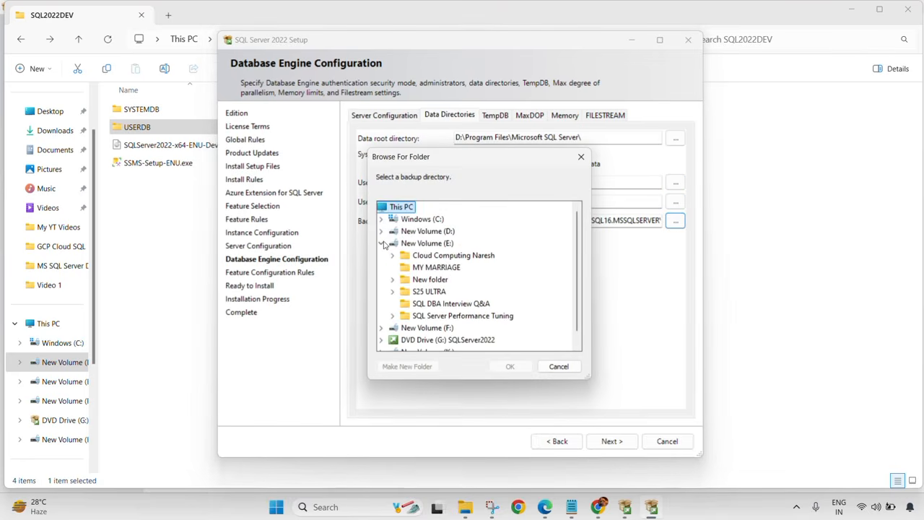
click(382, 243)
click(382, 244)
click(381, 231)
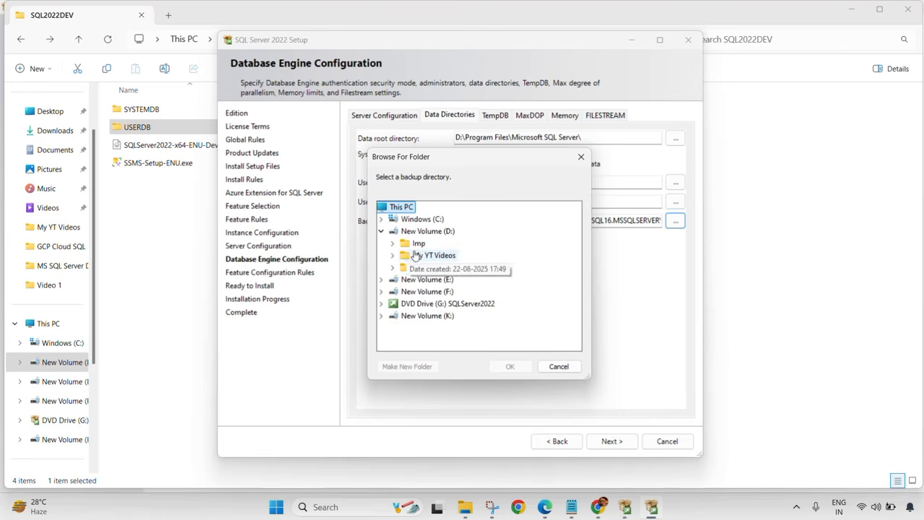
click(392, 267)
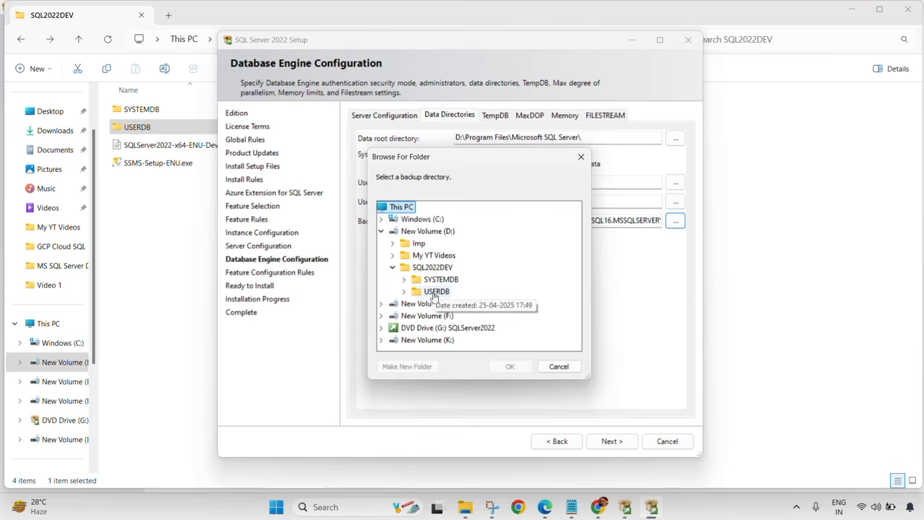
click(436, 291)
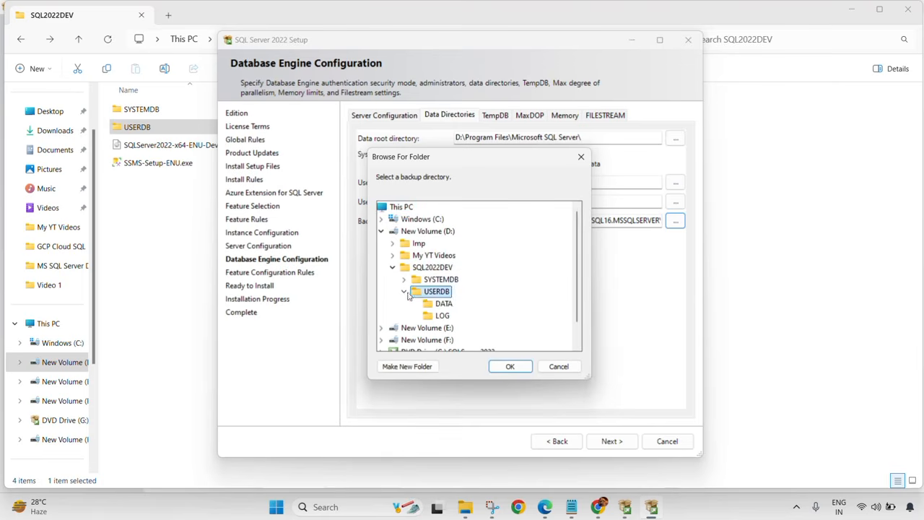
click(404, 292)
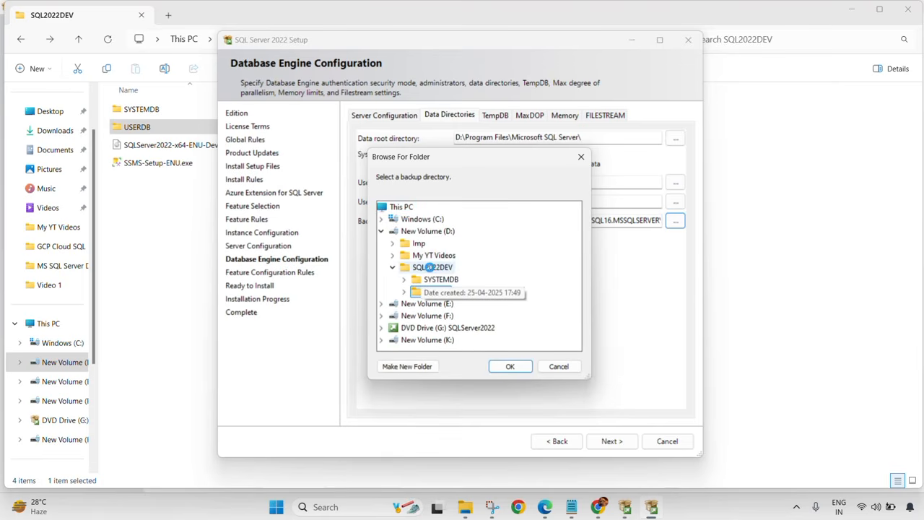
Step: Create a folder named Backup inside SQL2022DEV and assign it as the backup directory
right_click(429, 267)
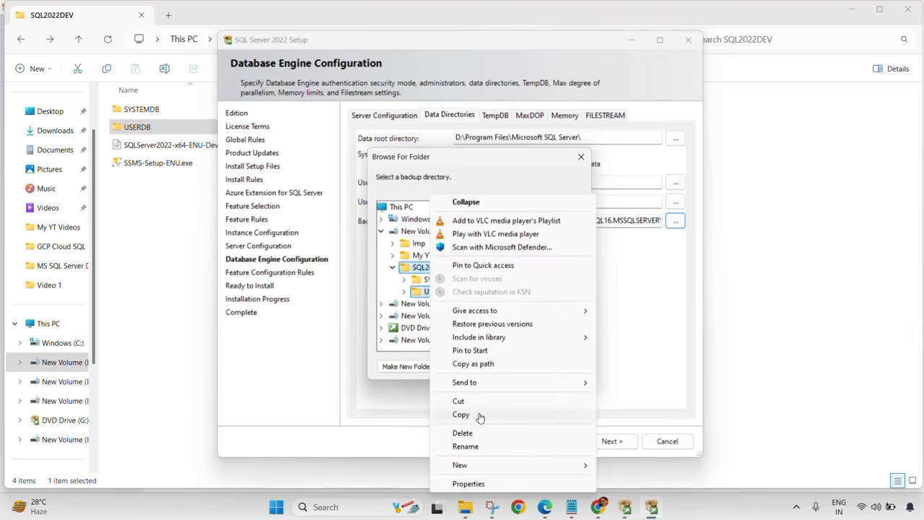
mouse_move(478, 473)
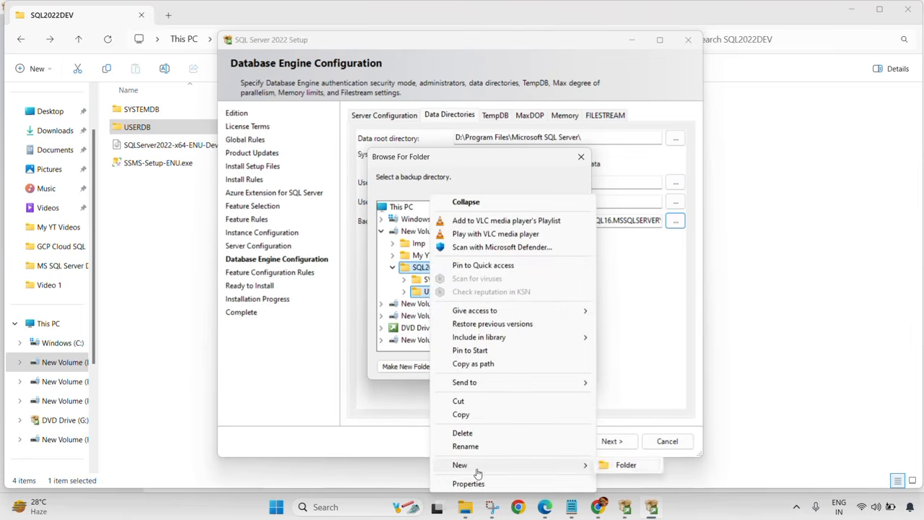
click(613, 465)
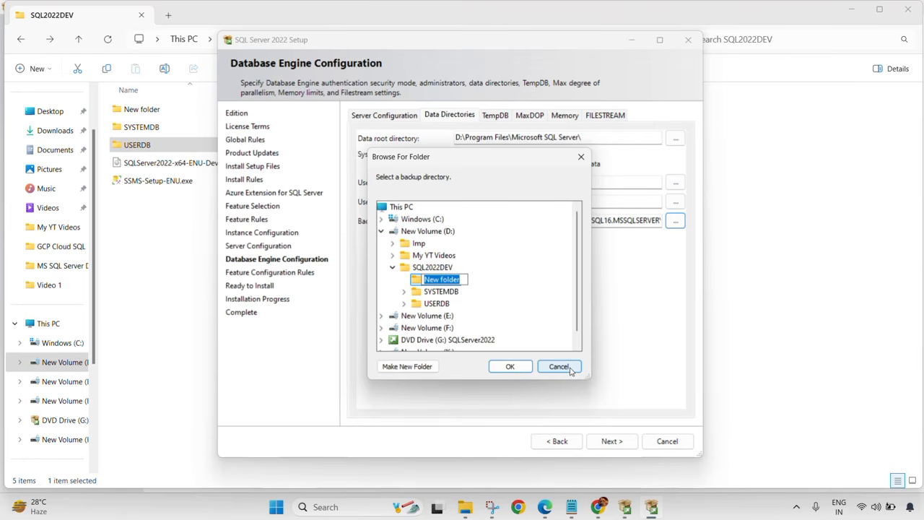
text(Backup)
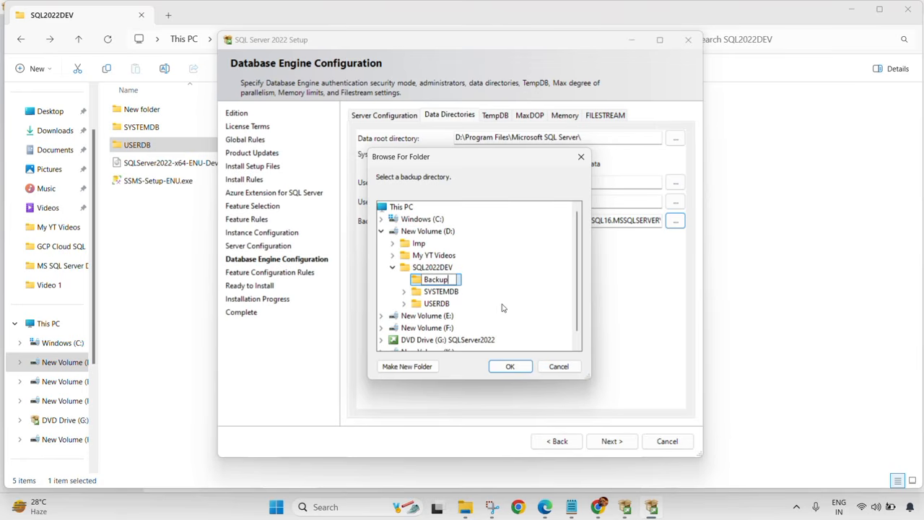
key(Return)
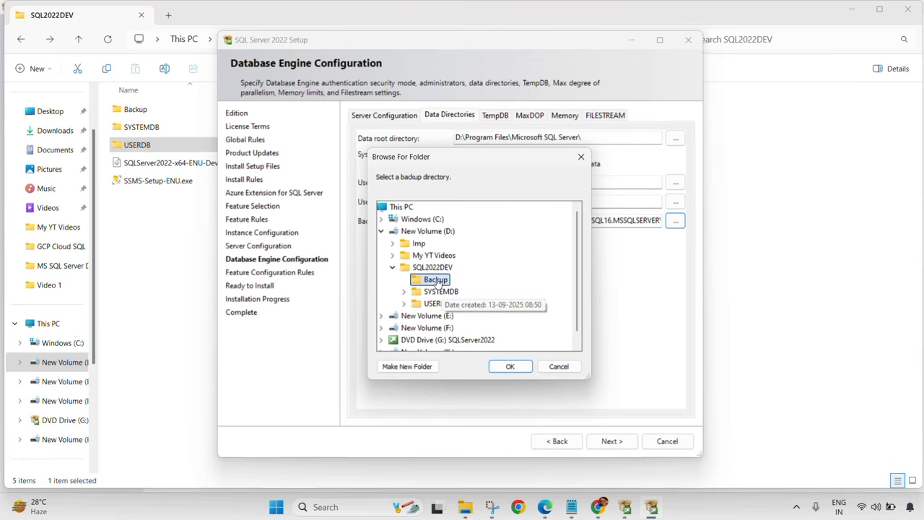
click(510, 366)
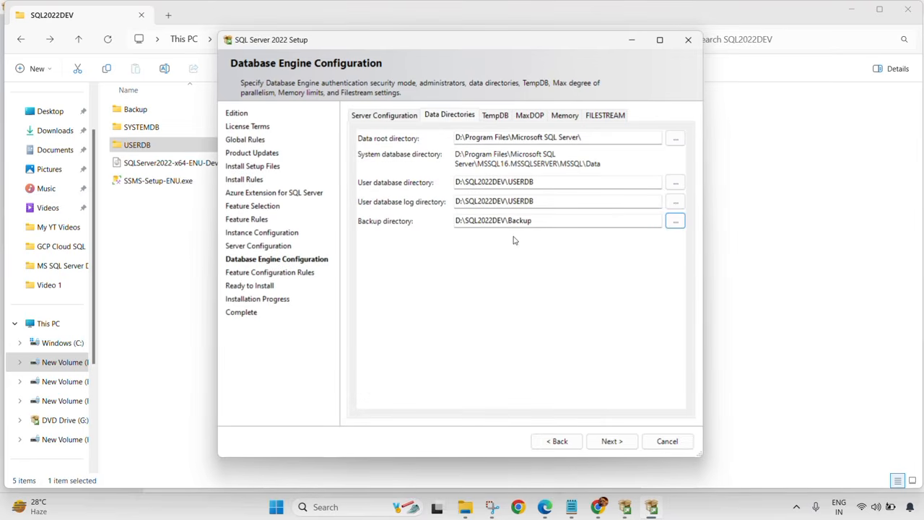
Step: Remove the default TempDB data directory and set the data files' initial size and autogrowth to 1024 MB
click(495, 116)
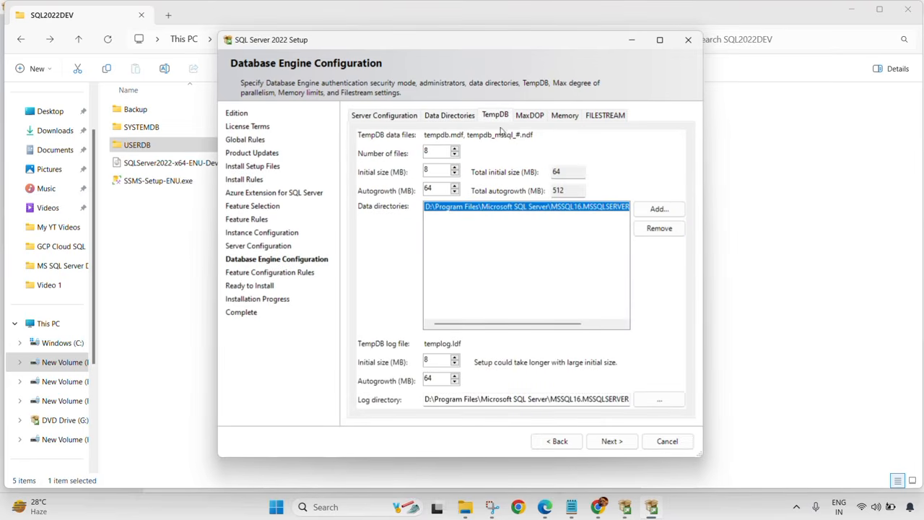
click(662, 229)
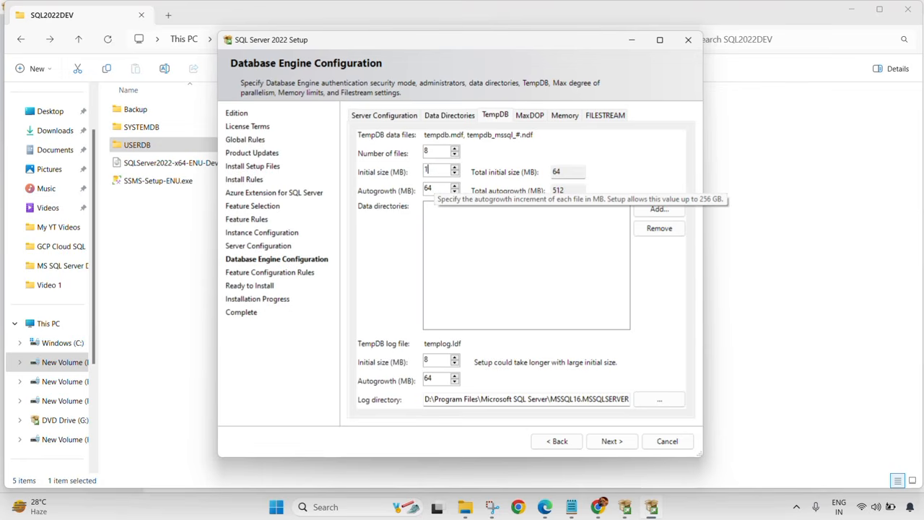
text(024)
click(444, 189)
text(102)
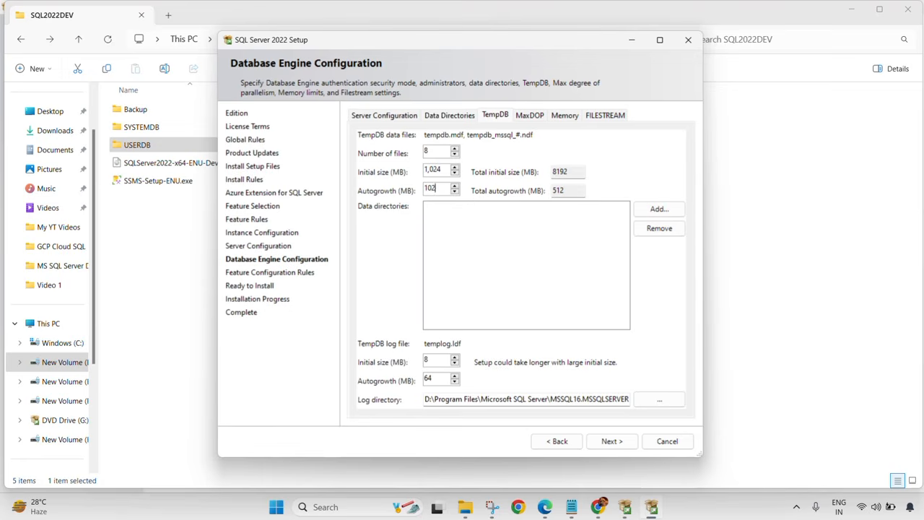
Step: Set the TempDB log file's initial size and autogrowth to 1024 MB
click(494, 269)
key(BackSpace)
text(102)
click(443, 378)
key(BackSpace)
key(BackSpace)
text(1024)
Step: Add D:\SQL2022DEV\SYSTEMDB\Tempdb as the TempDB data directory
click(659, 208)
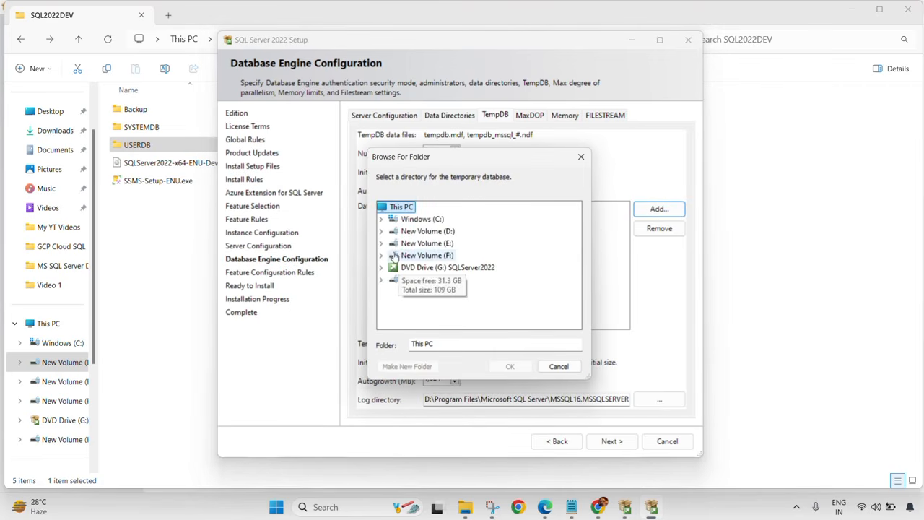
click(381, 231)
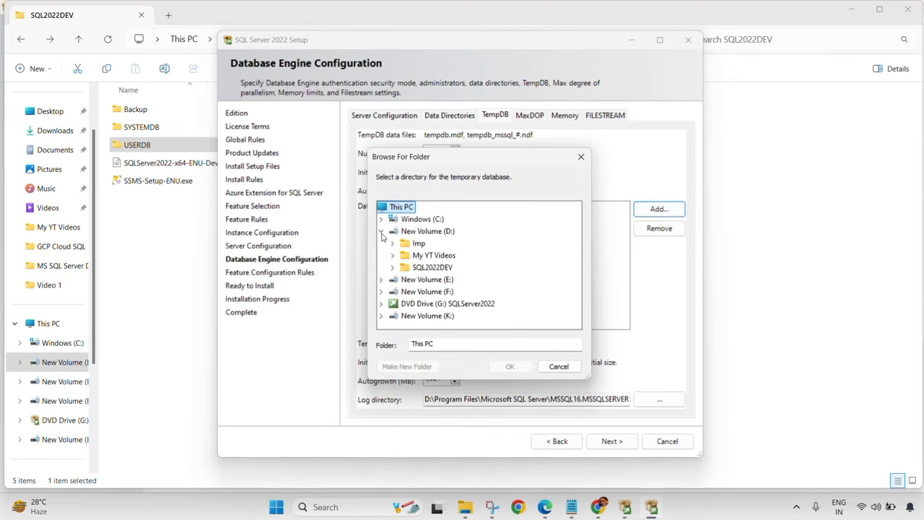
double_click(433, 267)
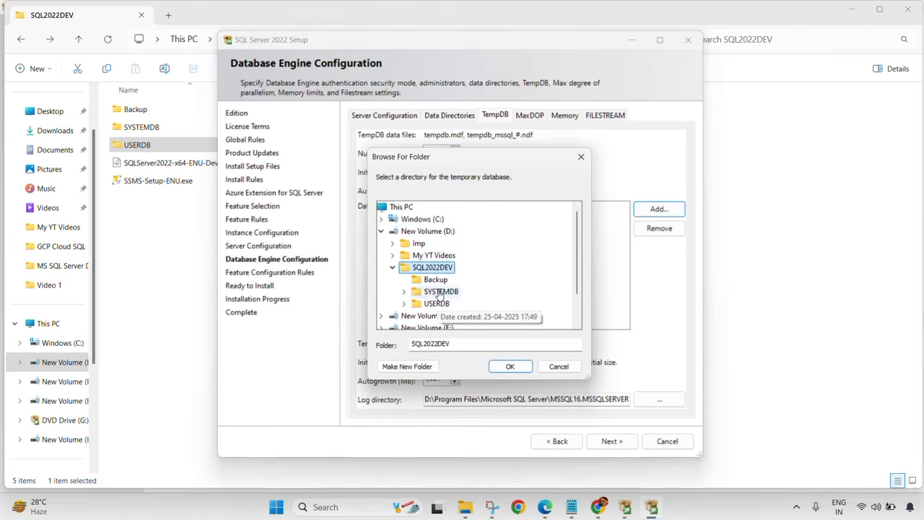
double_click(440, 291)
click(448, 303)
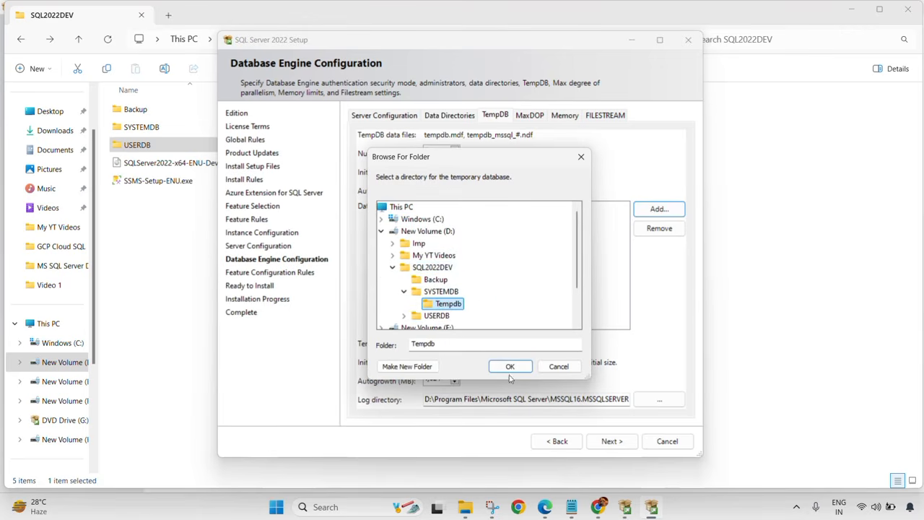
click(510, 367)
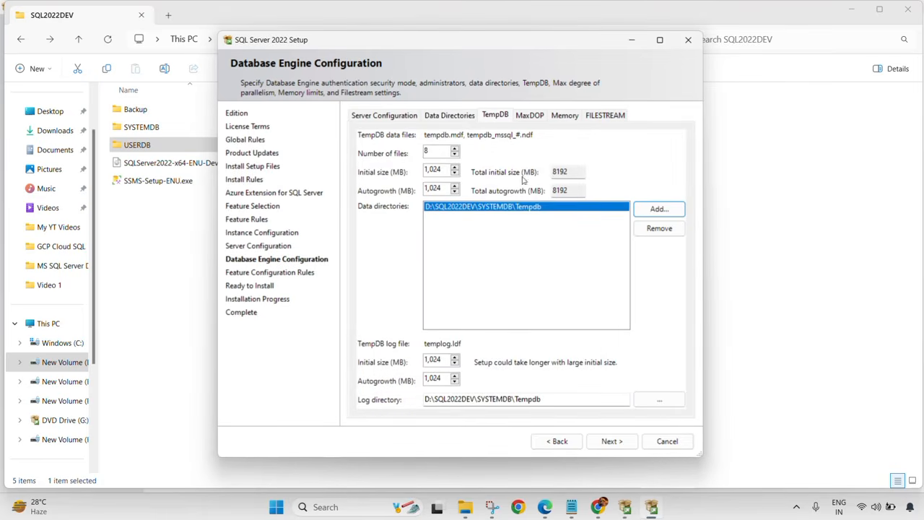
Step: Look at the MaxDOP and memory settings, and return to the TempDB settings to read the validation errors
click(530, 118)
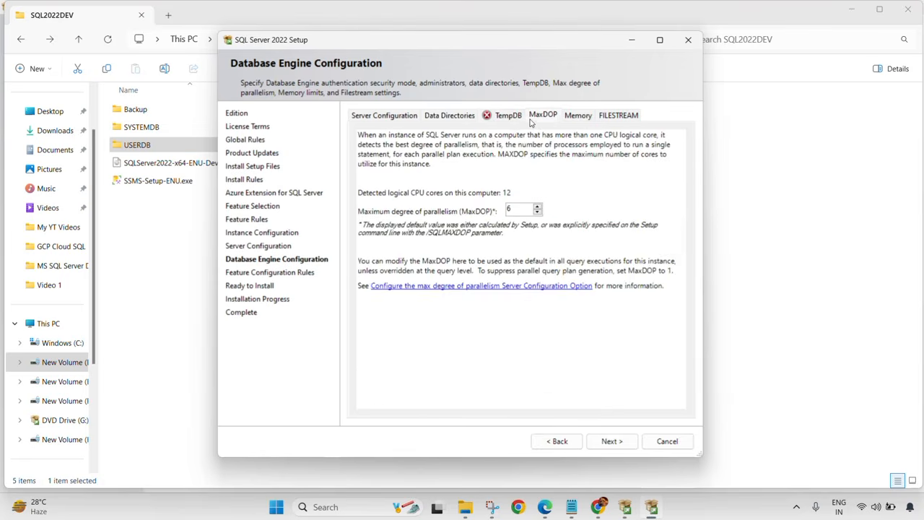
click(574, 120)
click(521, 119)
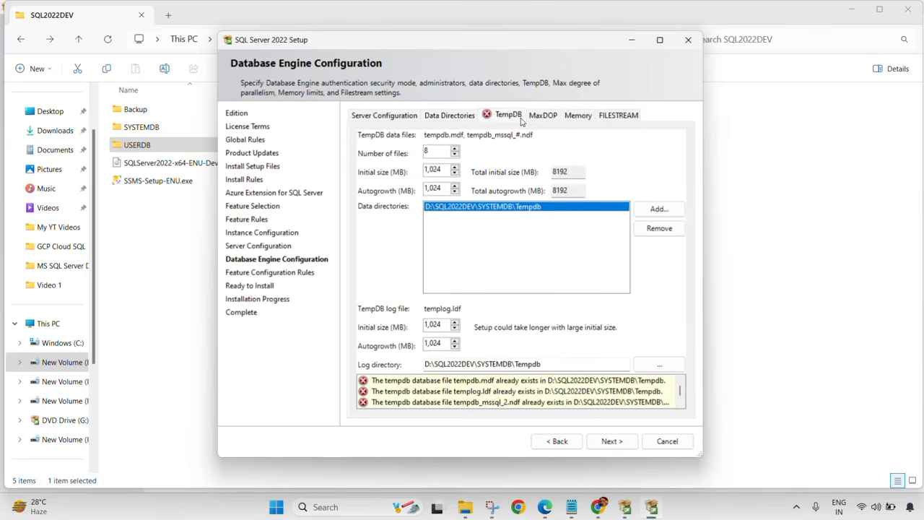
Step: Switch to File Explorer, open D:\SQL2022DEV\SYSTEMDB\Tempdb with permission granted, and delete all files in it
click(146, 244)
click(149, 128)
click(152, 132)
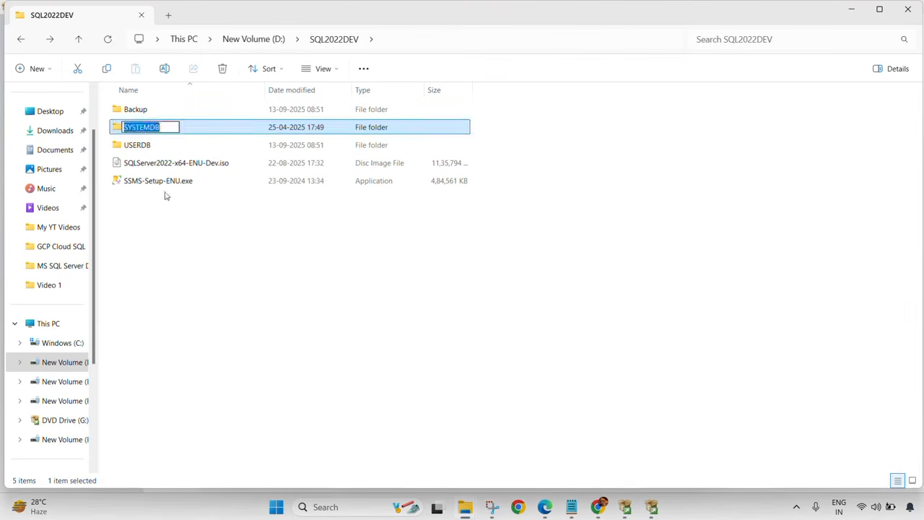
click(153, 253)
click(148, 131)
click(152, 134)
click(190, 286)
double_click(155, 132)
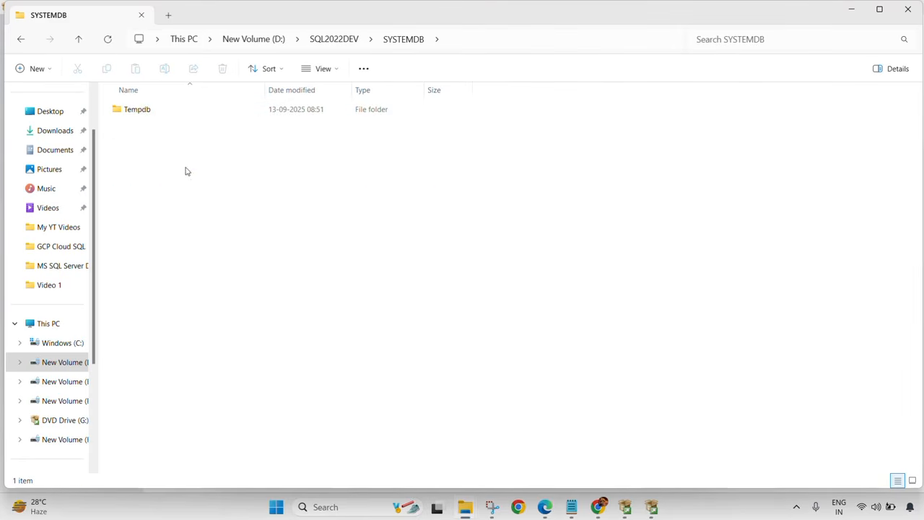
click(150, 113)
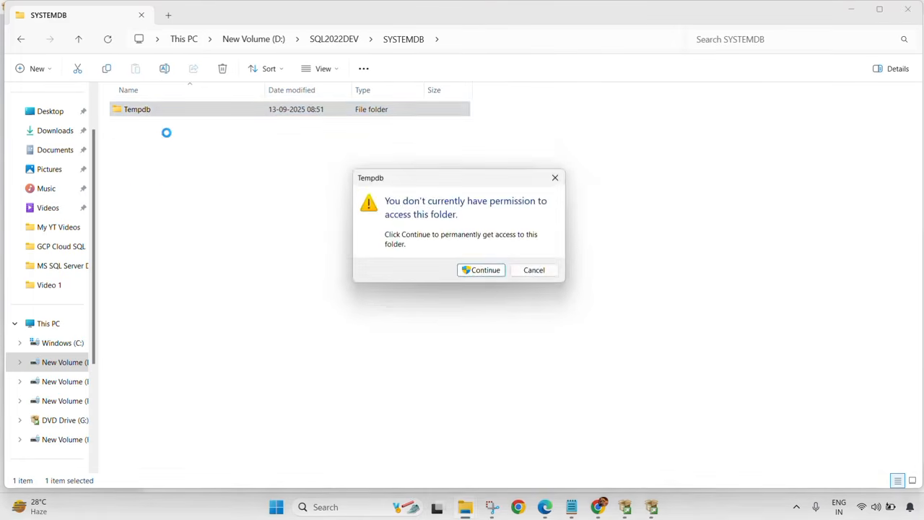
key(Return)
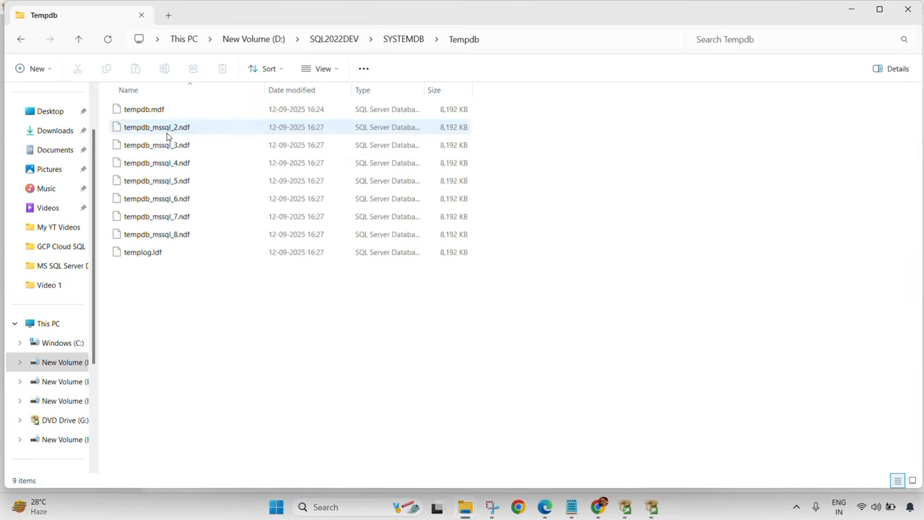
key(ctrl+a)
key(Delete)
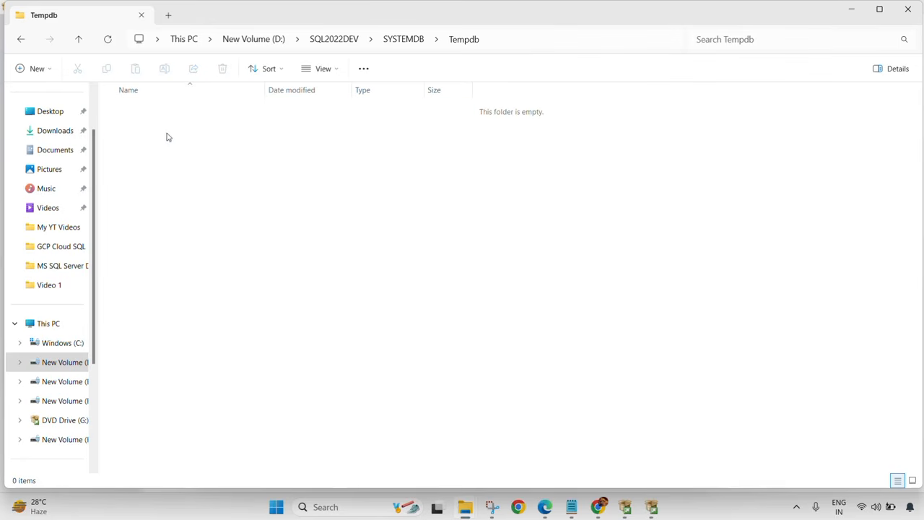
Step: Return to the SQL Server setup, revalidate the TempDB settings, and display the MaxDOP settings
click(653, 509)
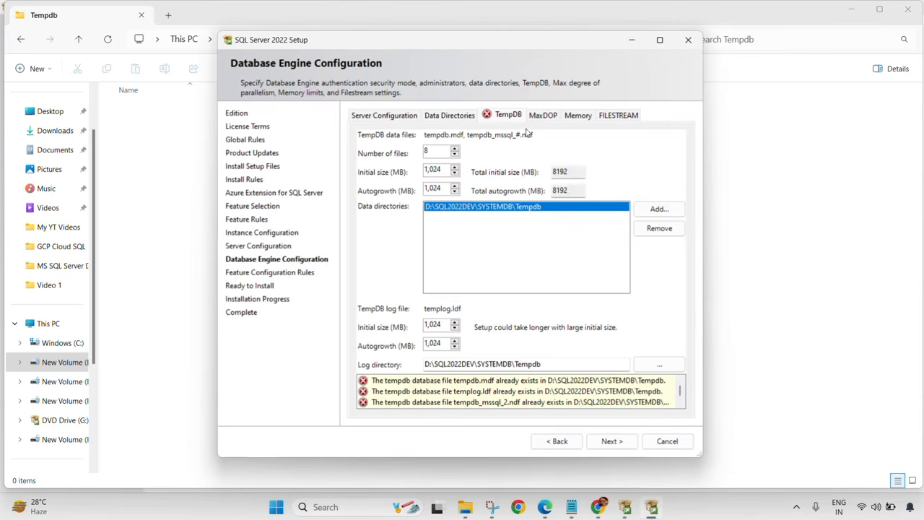
click(543, 116)
click(504, 117)
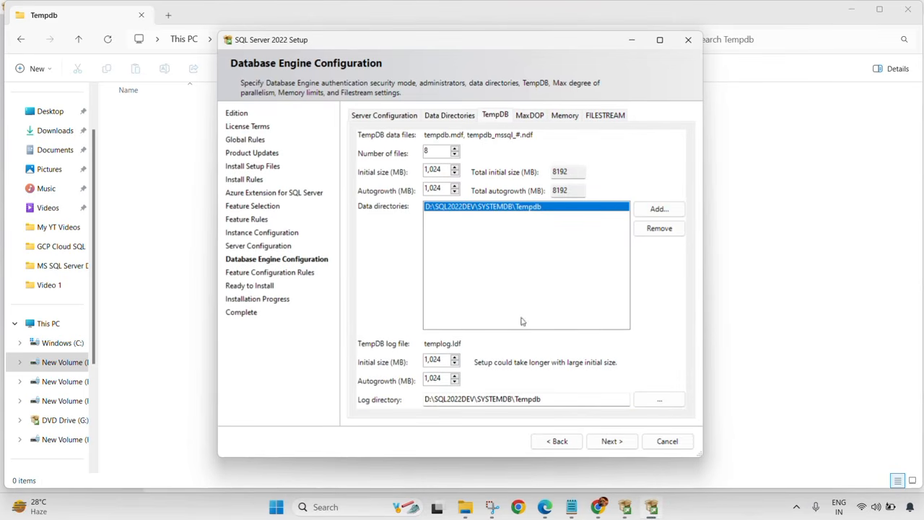
click(534, 118)
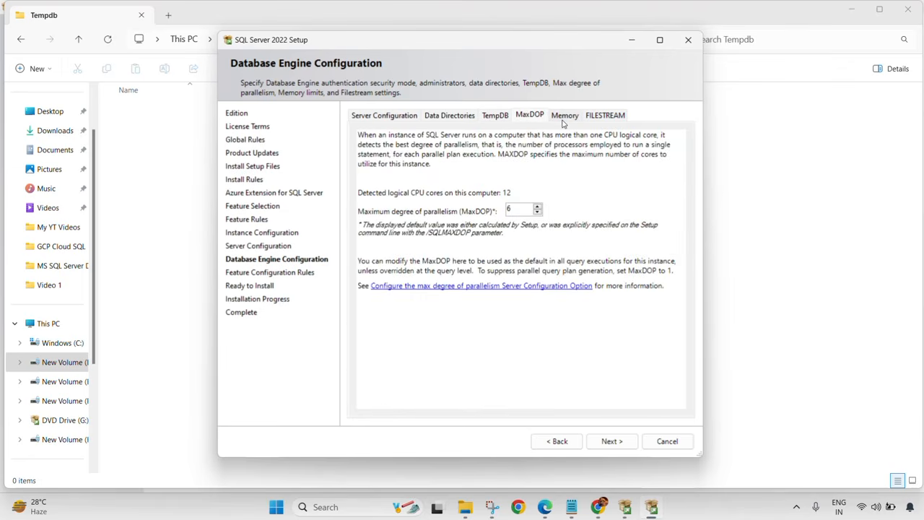
Step: Choose the Recommended memory option and set the minimum server memory to 524 MB and the maximum to 1024 MB
click(563, 117)
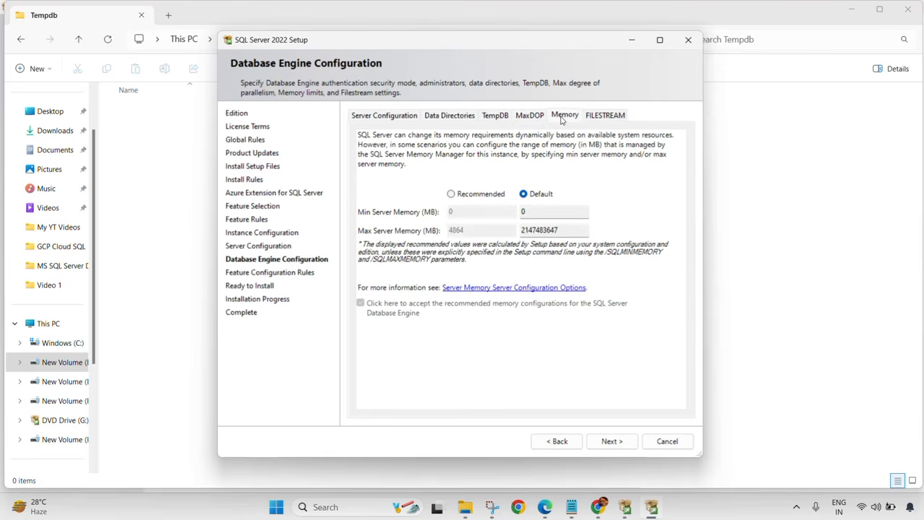
click(451, 194)
click(475, 211)
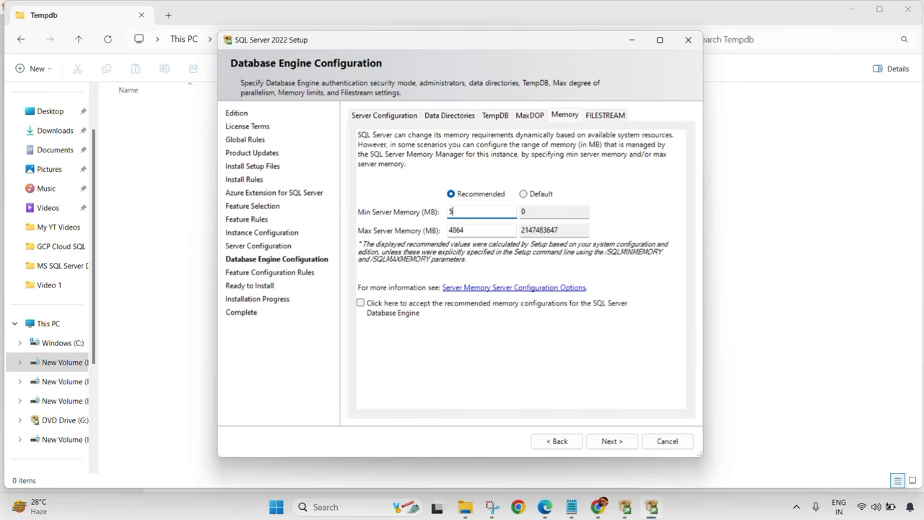
text(24)
click(479, 229)
key(BackSpace)
key(BackSpace)
key(BackSpace)
key(BackSpace)
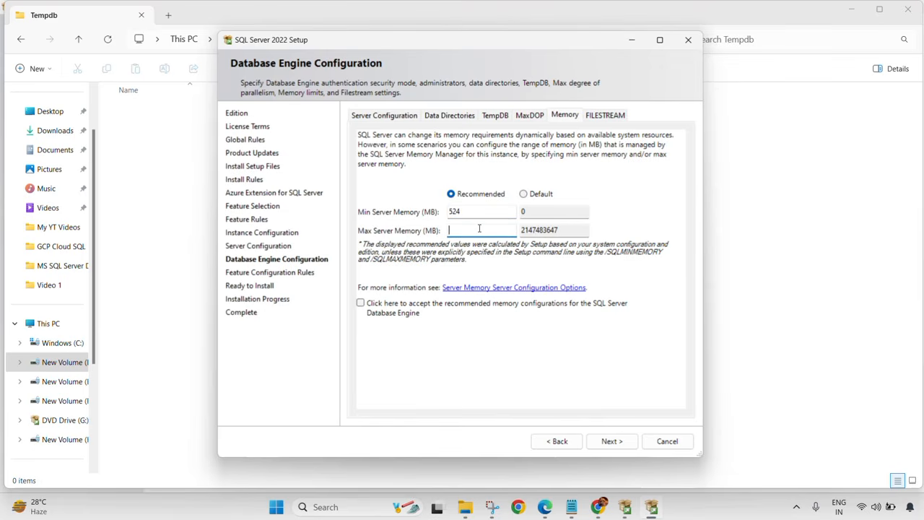
text(1024)
Step: Accept the recommended memory configuration for the Database Engine and continue past the FILESTREAM settings to the Ready to Install summary
click(494, 119)
click(576, 117)
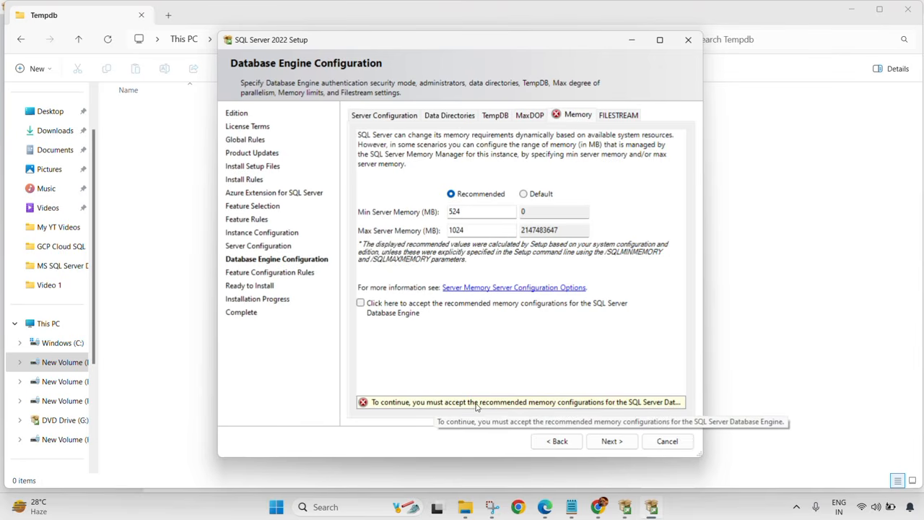
click(361, 304)
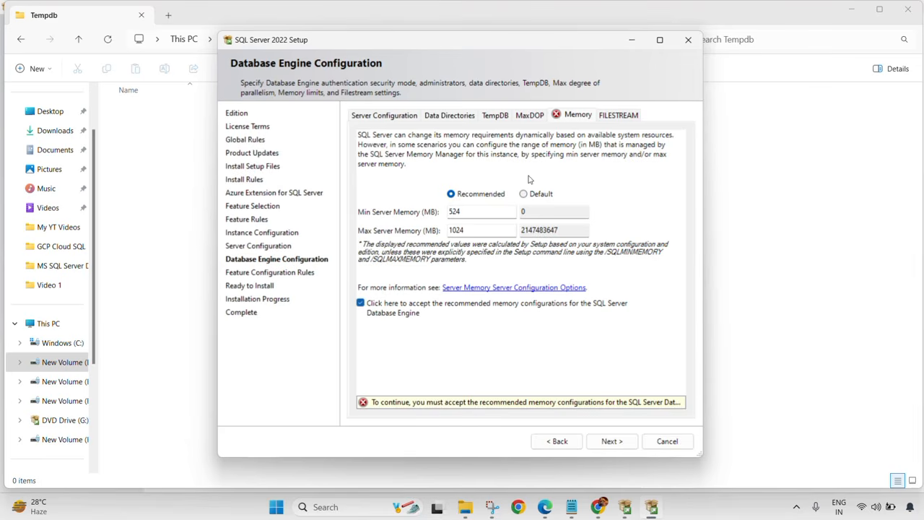
click(531, 117)
click(565, 117)
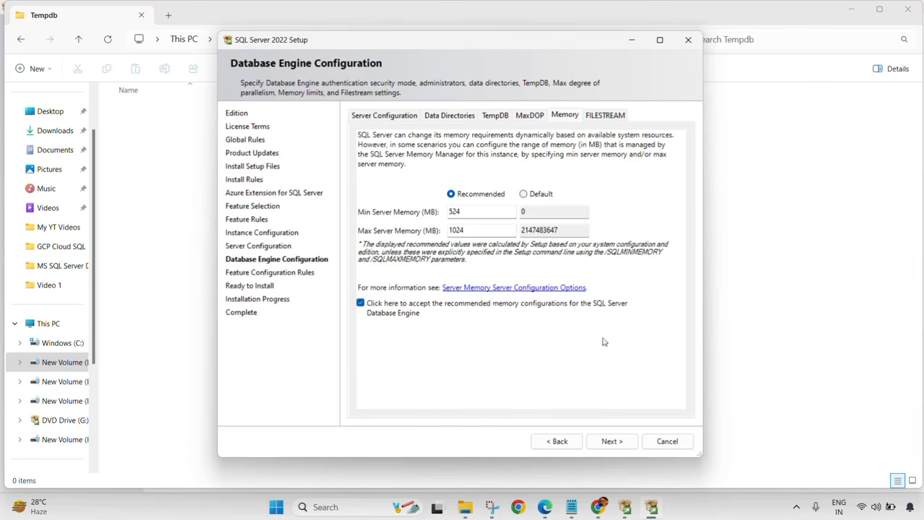
click(607, 118)
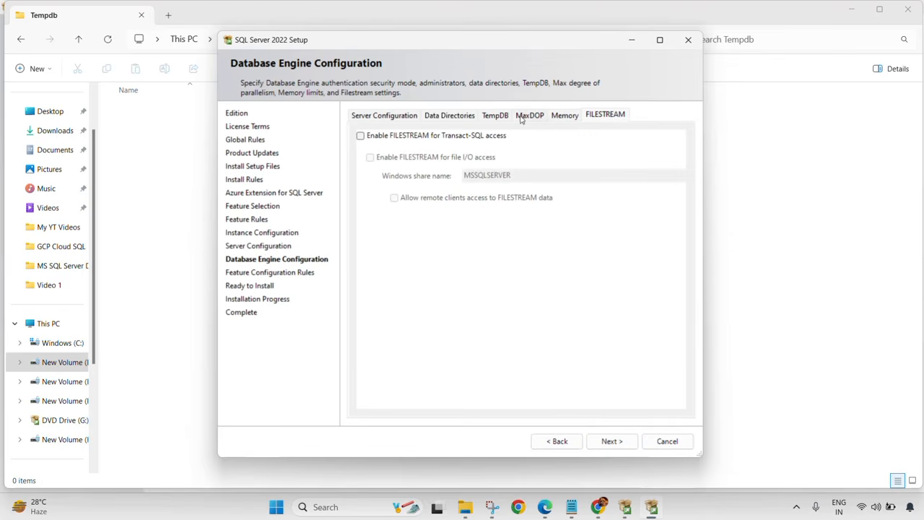
click(608, 439)
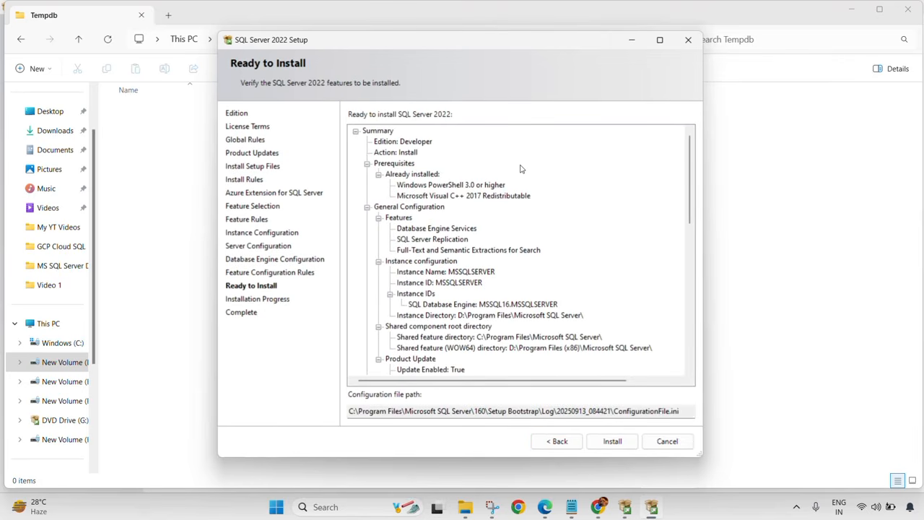
Step: Review the installation summary, including features, instance, service accounts, directories, TempDB, memory and security mode
scroll(505, 165, down, 2)
scroll(488, 169, up, 2)
scroll(481, 228, down, 1)
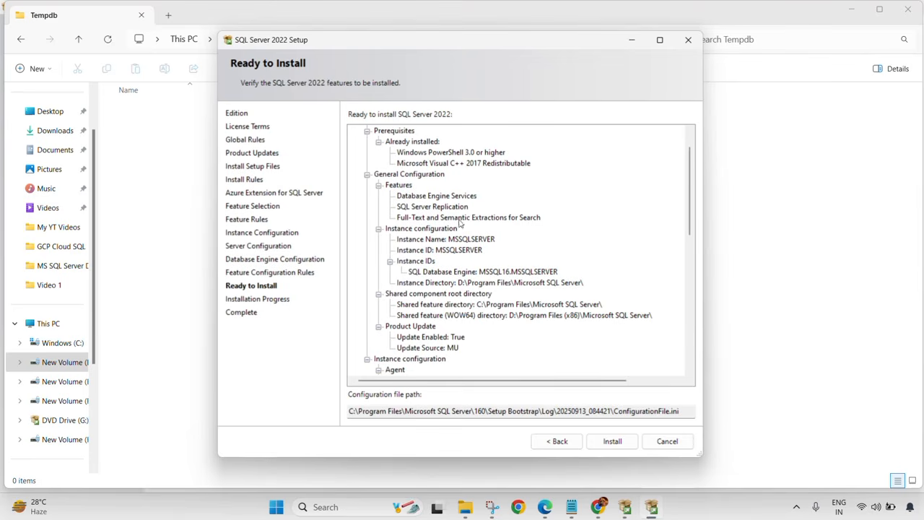
scroll(477, 250, down, 3)
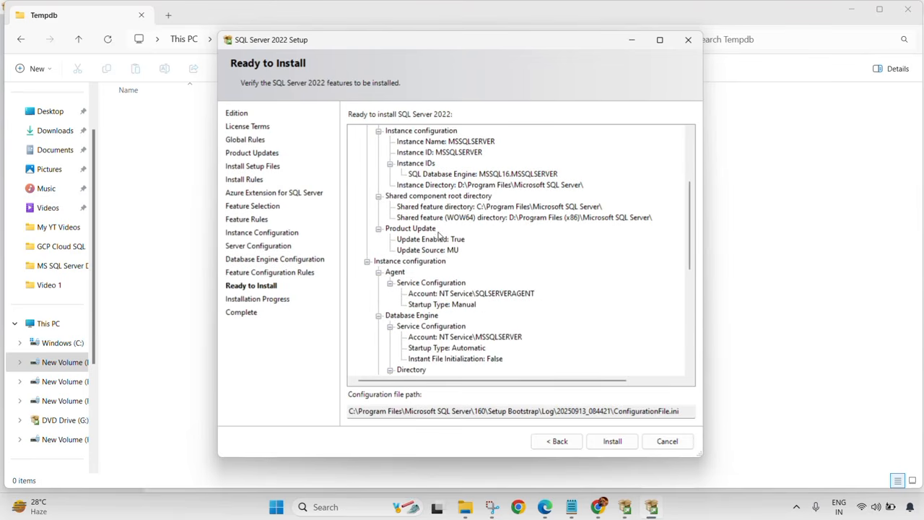
scroll(438, 235, down, 1)
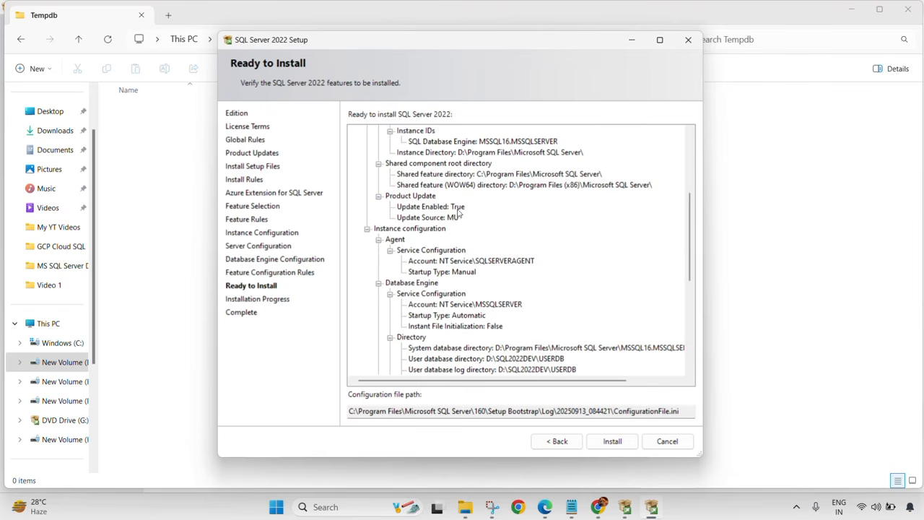
scroll(472, 208, down, 1)
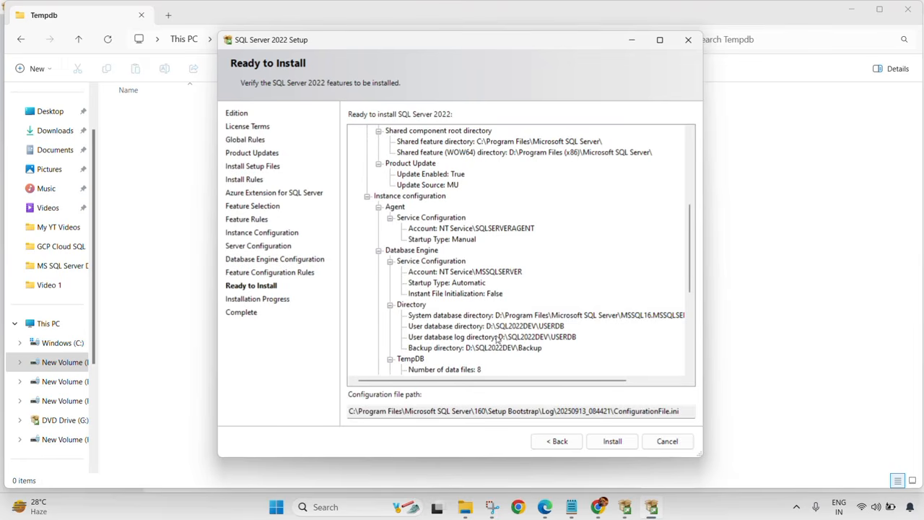
scroll(496, 340, down, 4)
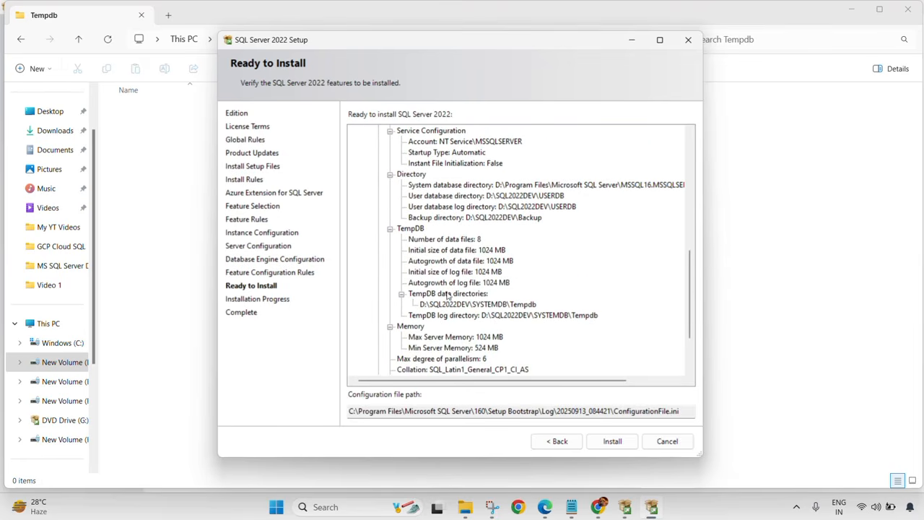
scroll(508, 300, down, 2)
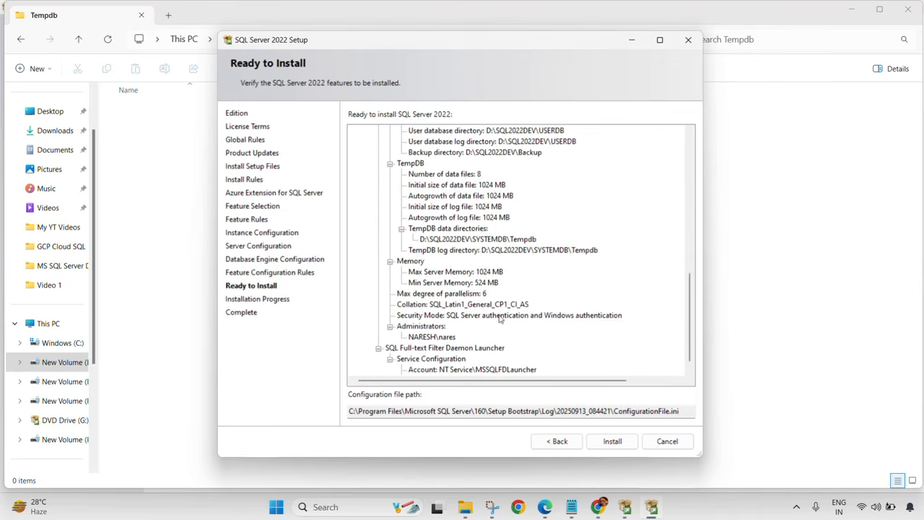
scroll(503, 288, down, 1)
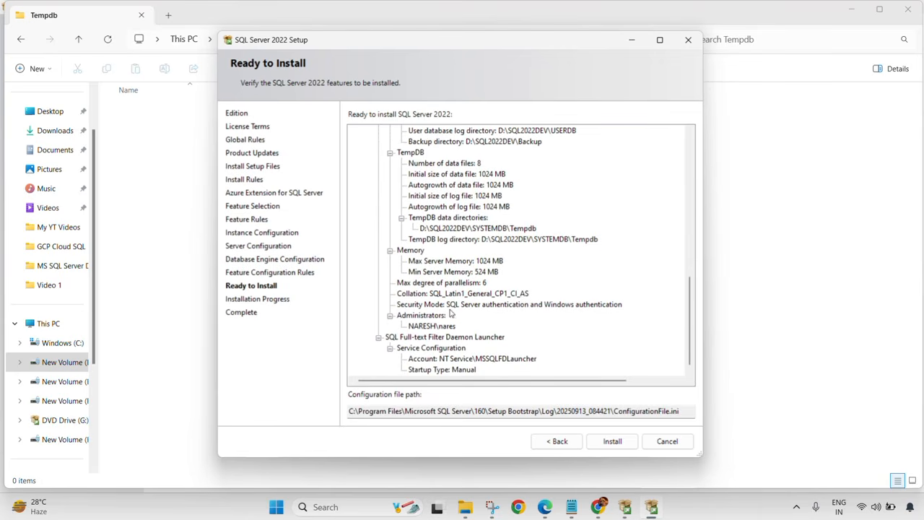
Step: Start the SQL Server 2022 installation and wait for setup to complete
click(612, 441)
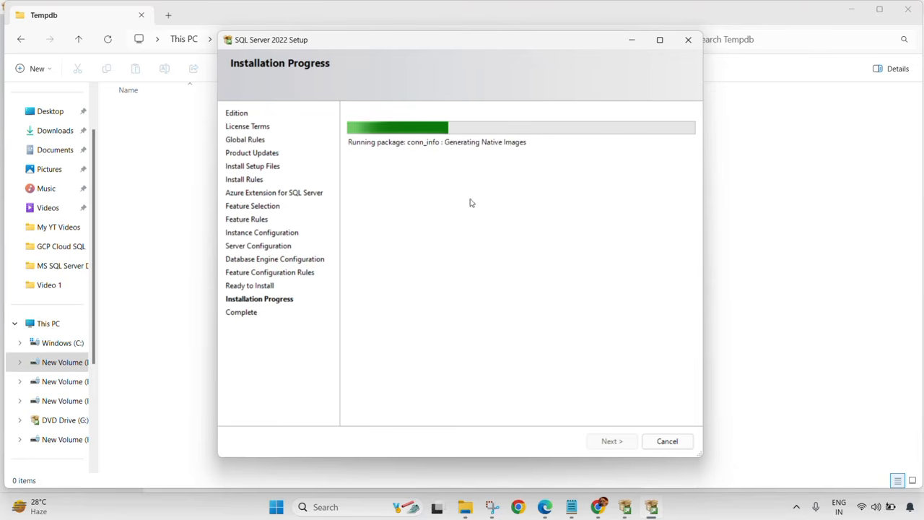
click(402, 21)
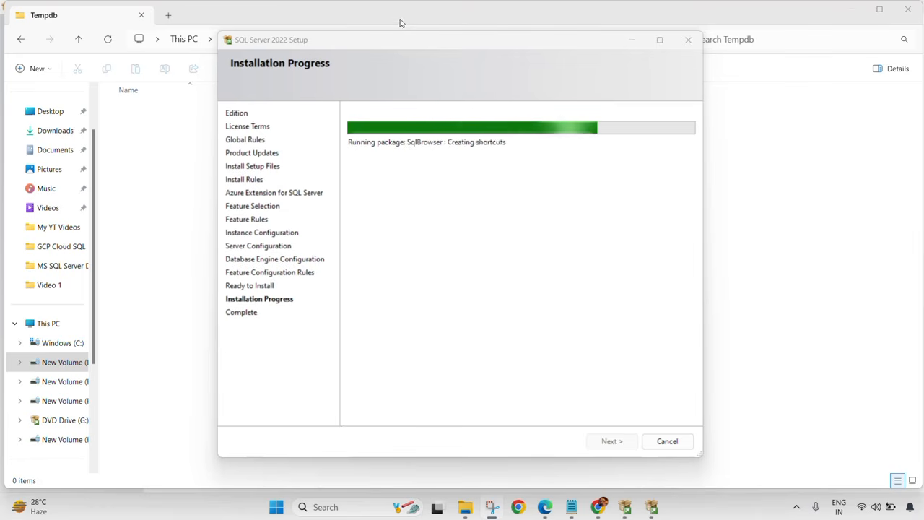
click(402, 214)
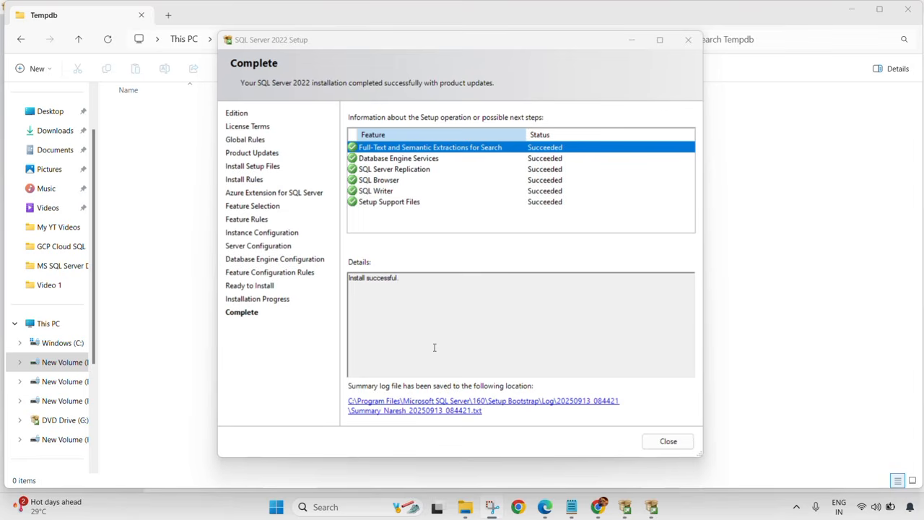
click(352, 385)
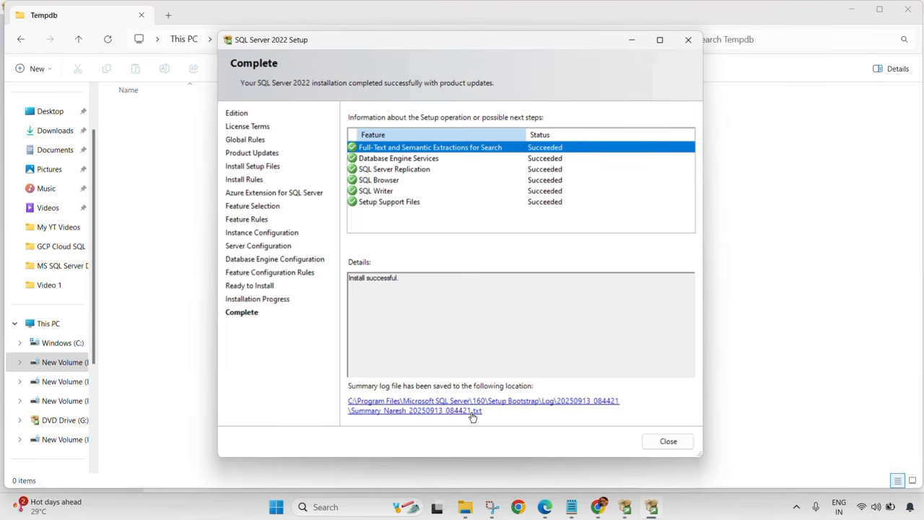
Step: Open the setup summary log, read through the package properties, input settings and detailed feature results, and close it
click(459, 411)
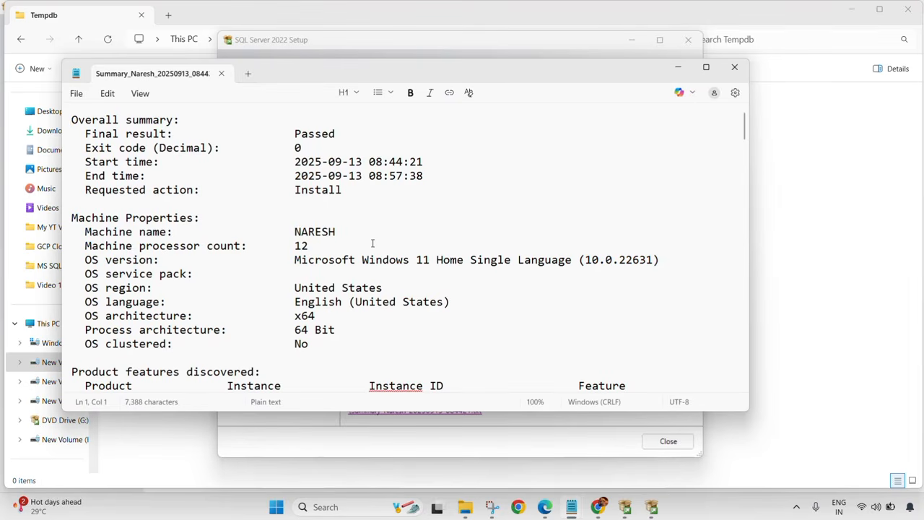
scroll(303, 216, down, 5)
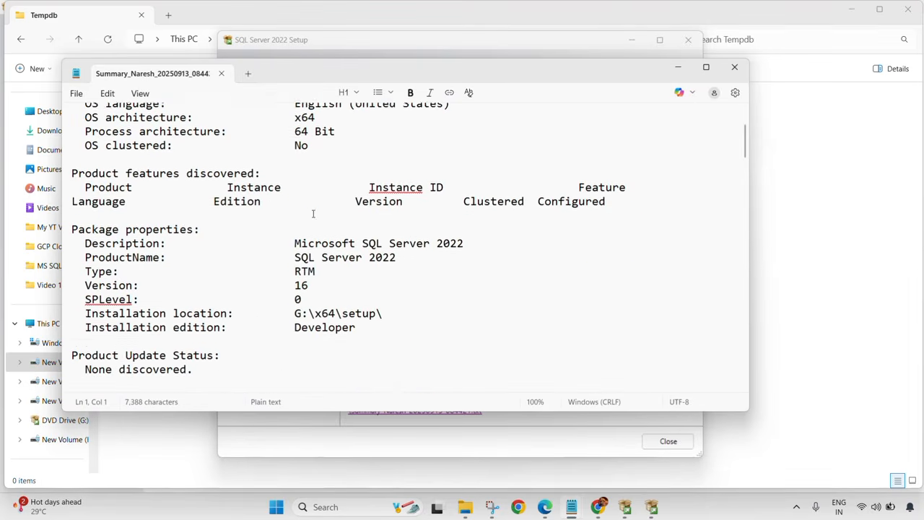
drag(298, 212, 398, 290)
scroll(347, 205, down, 7)
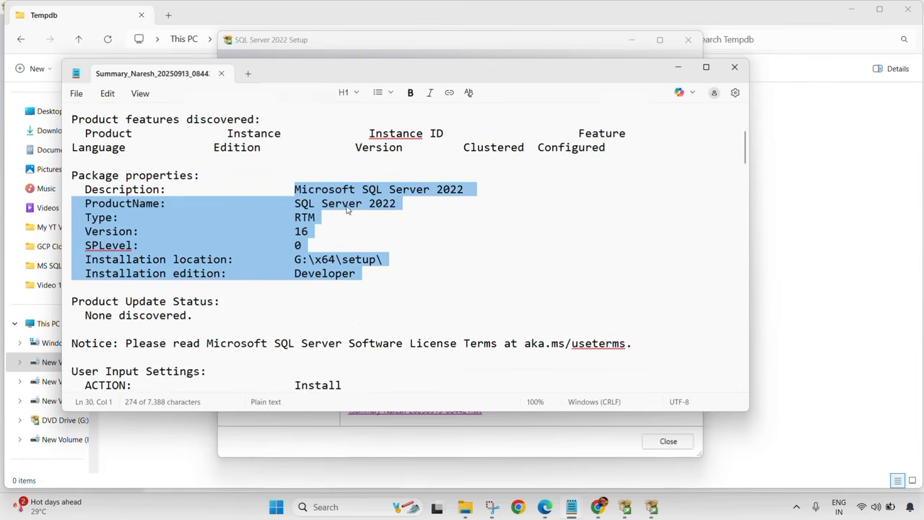
scroll(365, 212, down, 6)
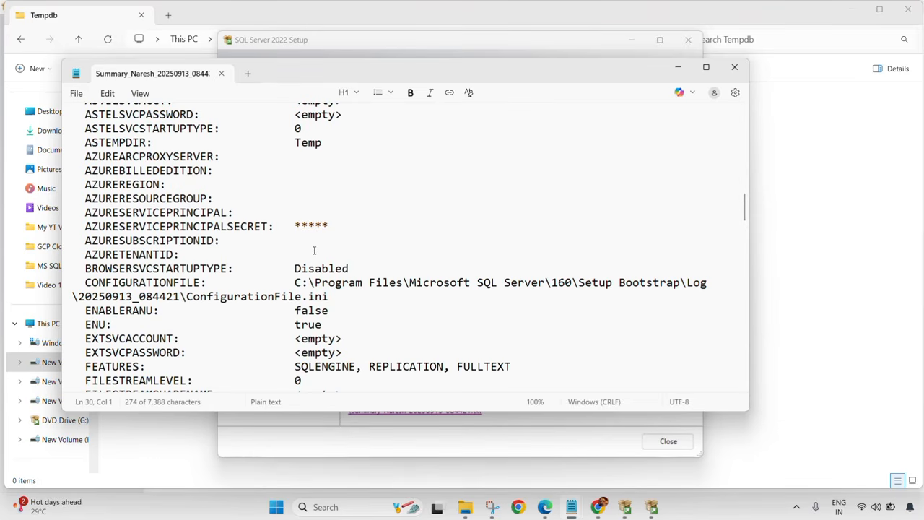
scroll(314, 251, down, 18)
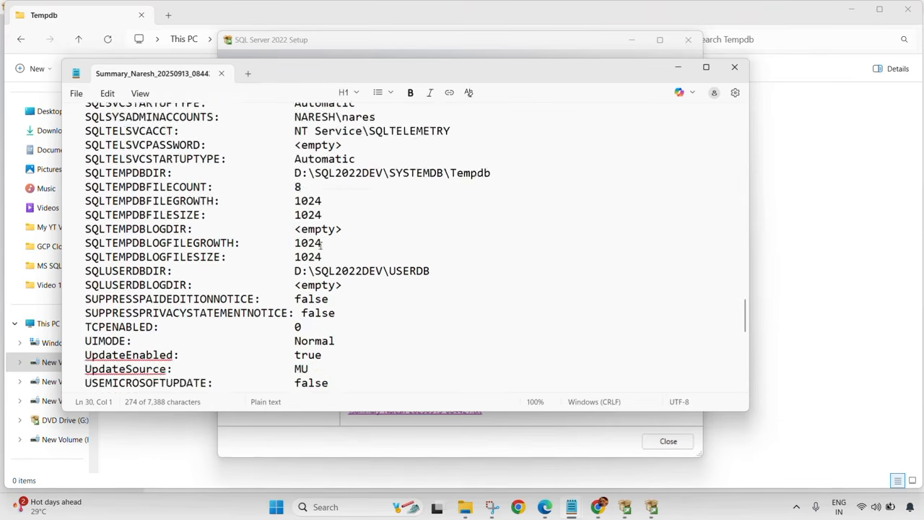
scroll(320, 246, down, 8)
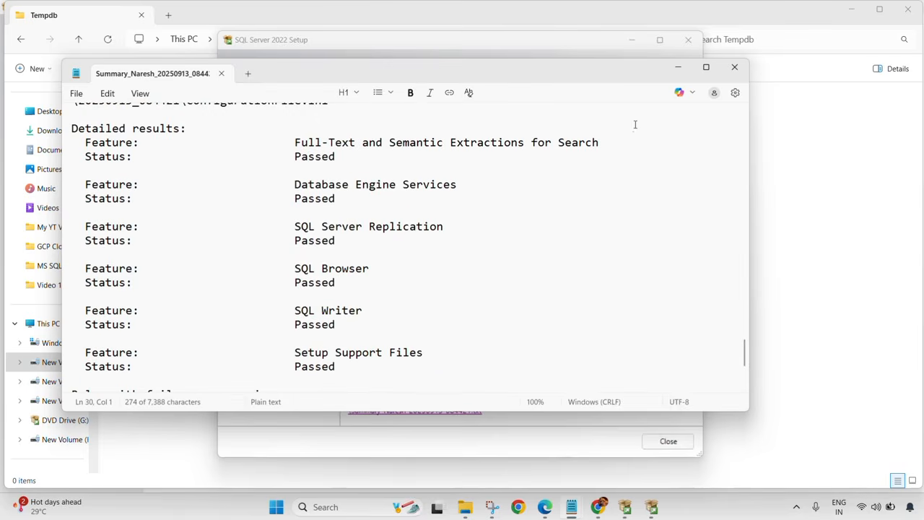
click(735, 67)
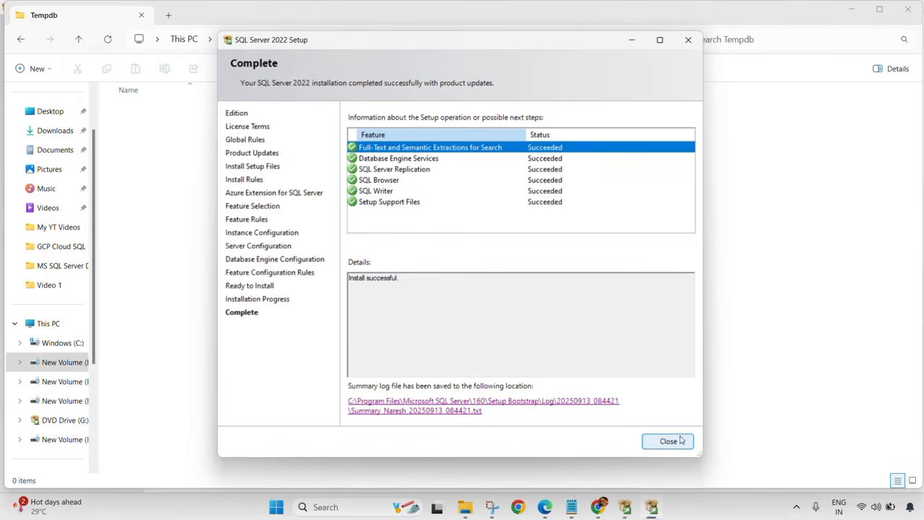
Step: Close the completed setup wizard, the Tempdb folder window and the SQL Server Installation Center
click(668, 442)
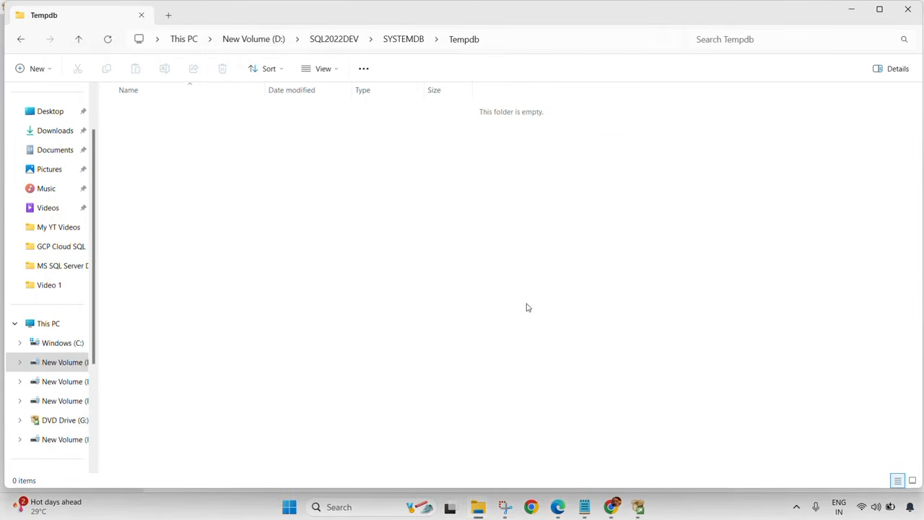
click(896, 16)
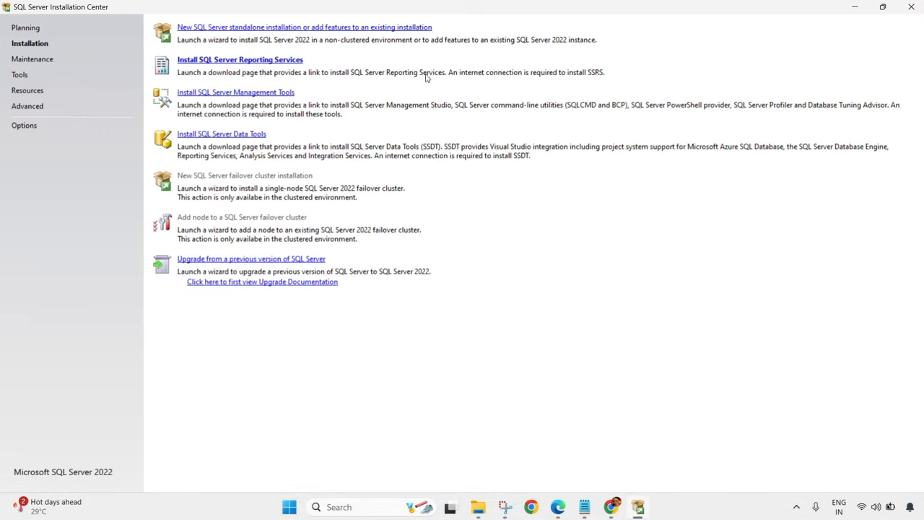
click(911, 7)
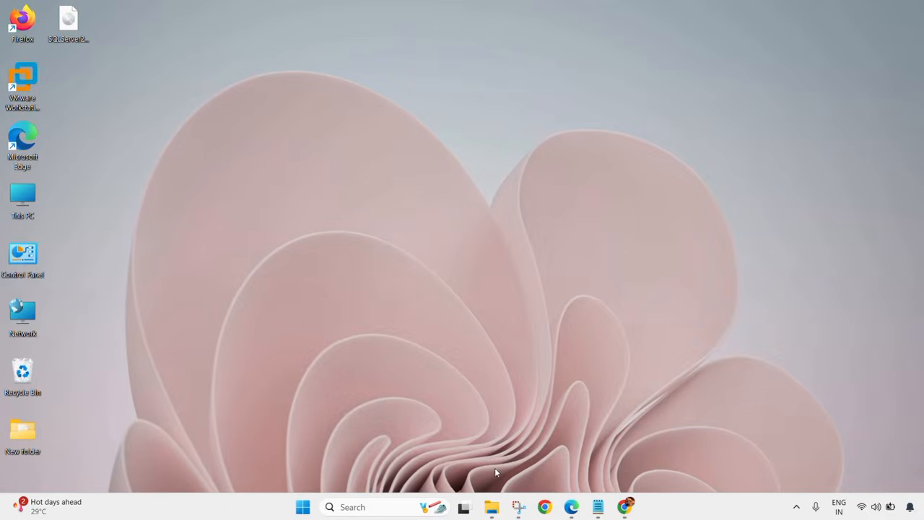
Step: Eject the mounted SQLServer2022 image on DVD Drive (G:) from This PC and close File Explorer
click(496, 508)
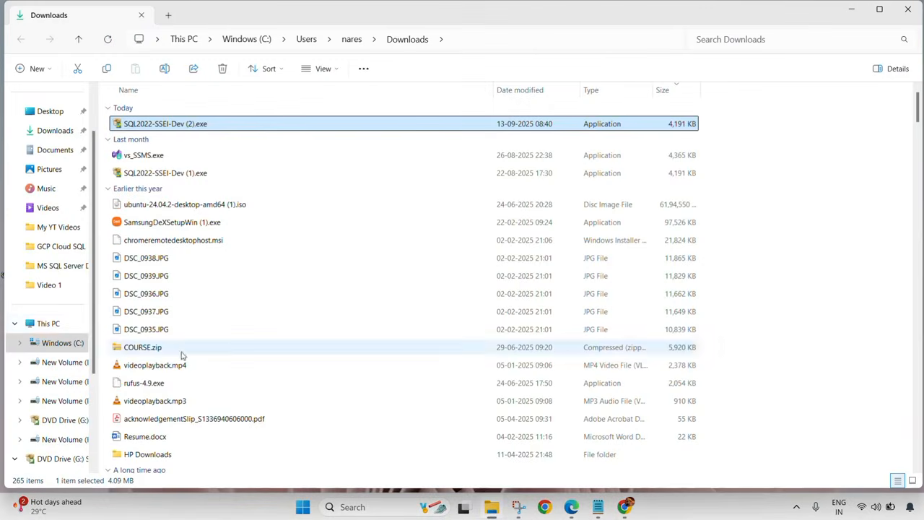
click(50, 324)
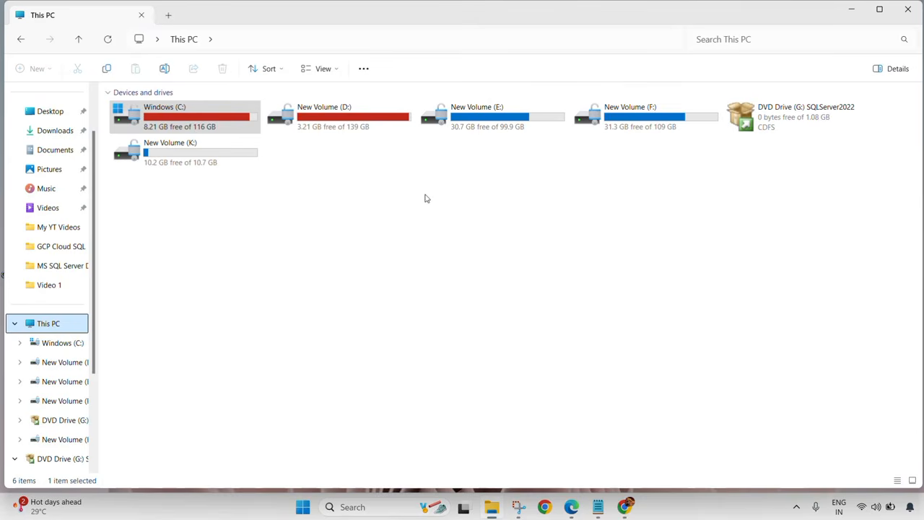
click(804, 120)
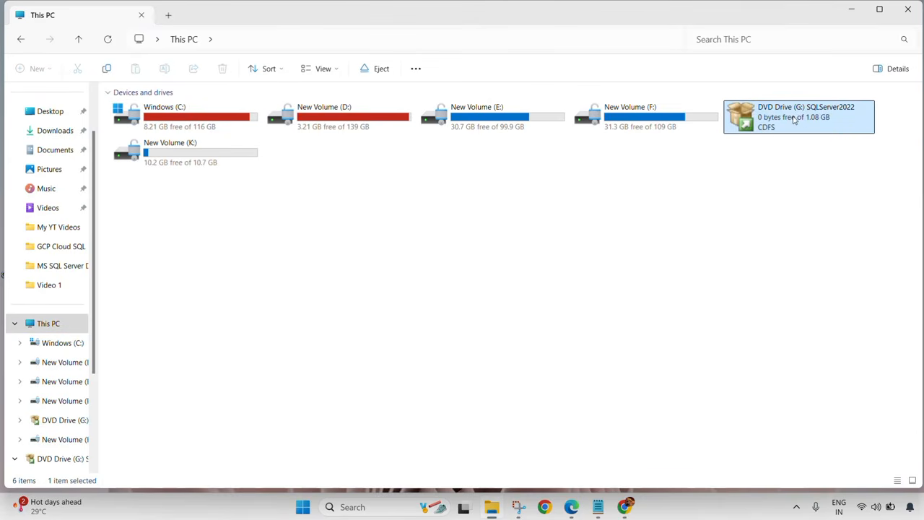
right_click(785, 117)
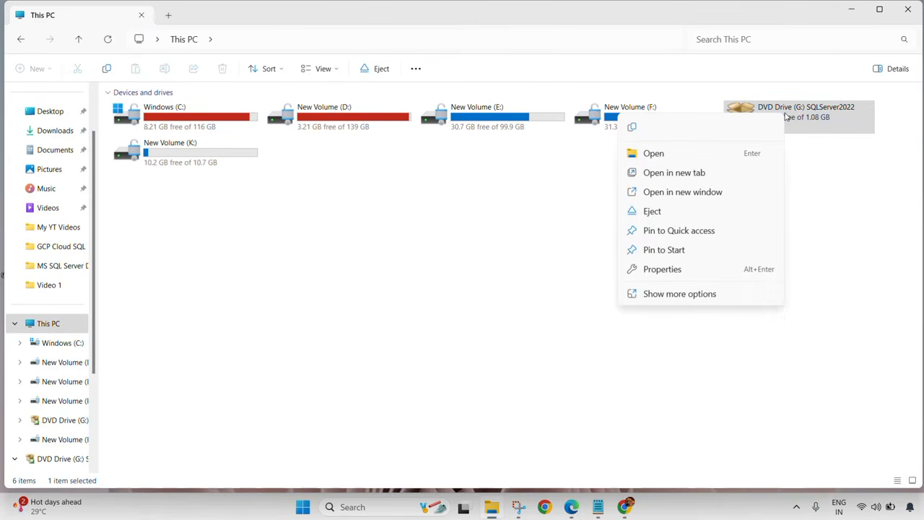
click(652, 212)
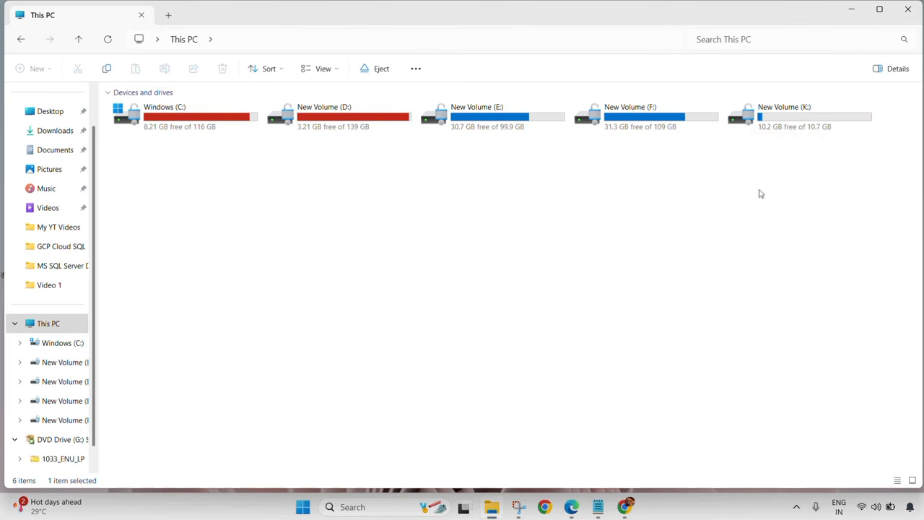
click(909, 12)
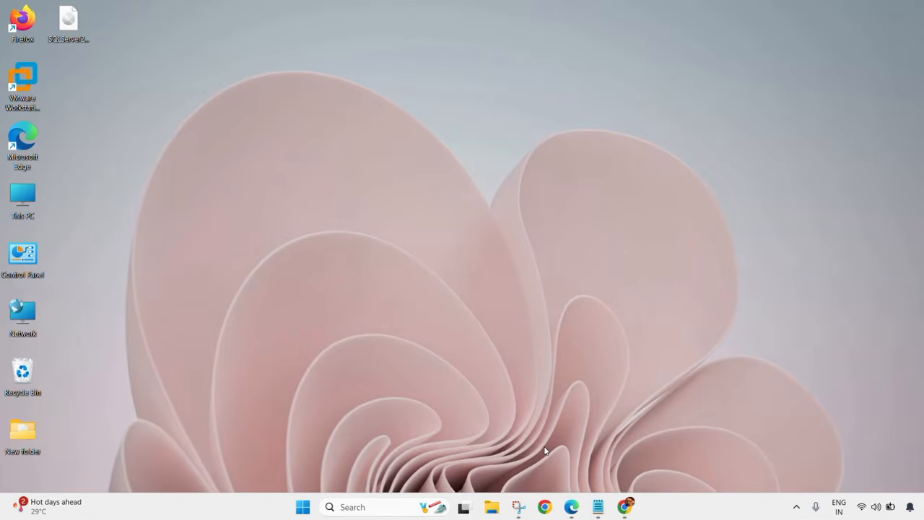
Step: Pin SQL Server 2022 Configuration Manager to the taskbar and open it in a maximized window
key(super)
text(sql)
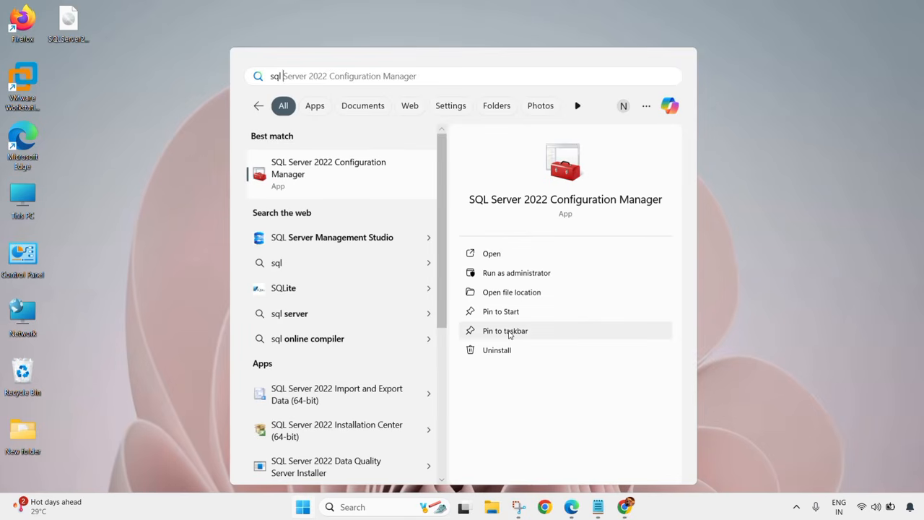
click(506, 331)
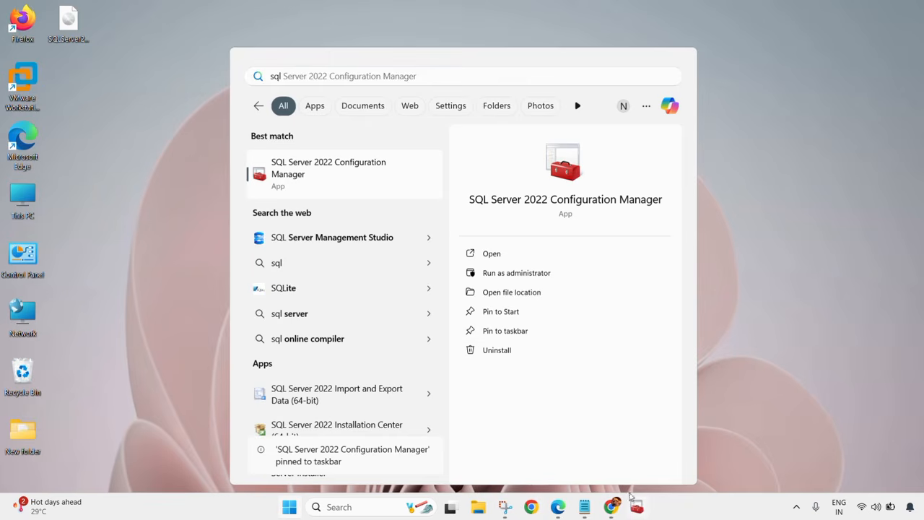
click(489, 257)
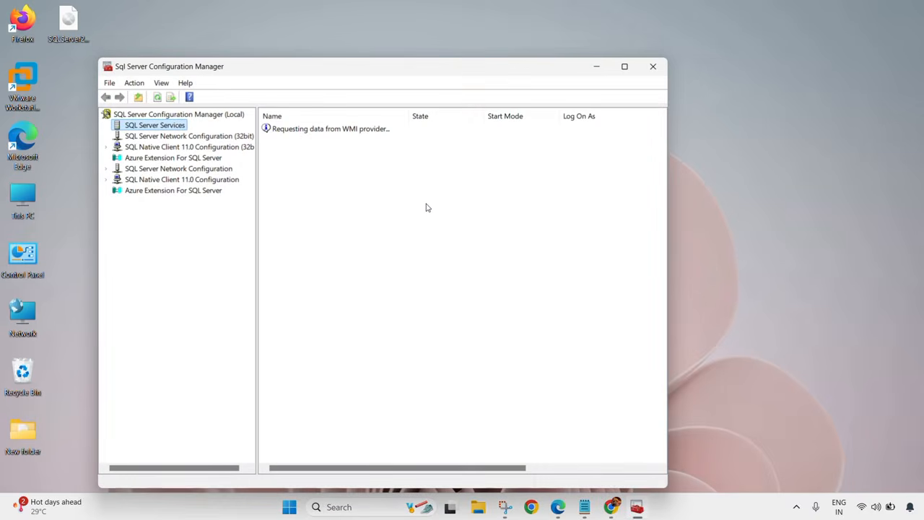
click(625, 66)
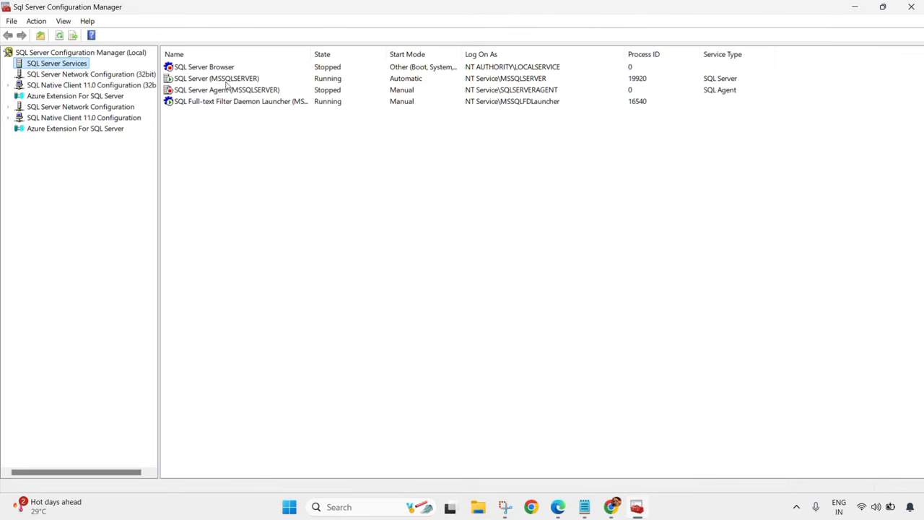
Step: Refresh the SQL Server Services list and start the SQL Server Agent (MSSQLSERVER) service
right_click(237, 125)
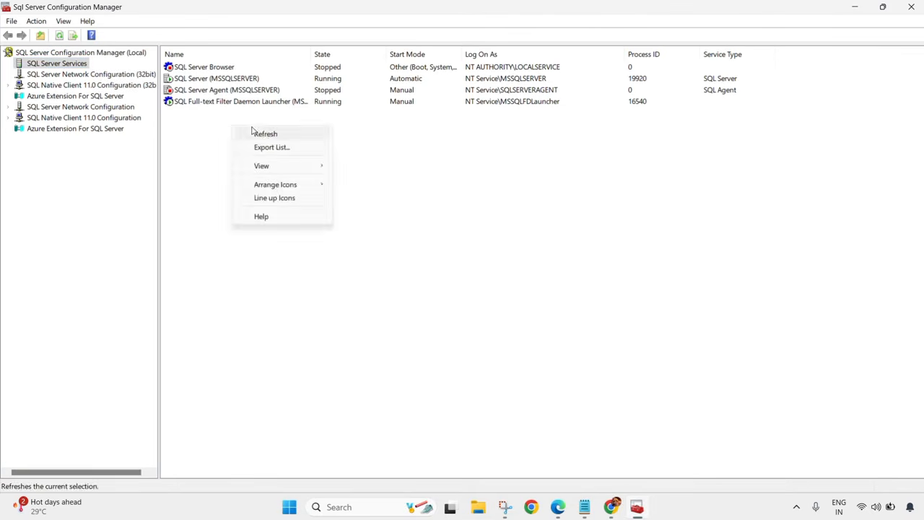
click(260, 133)
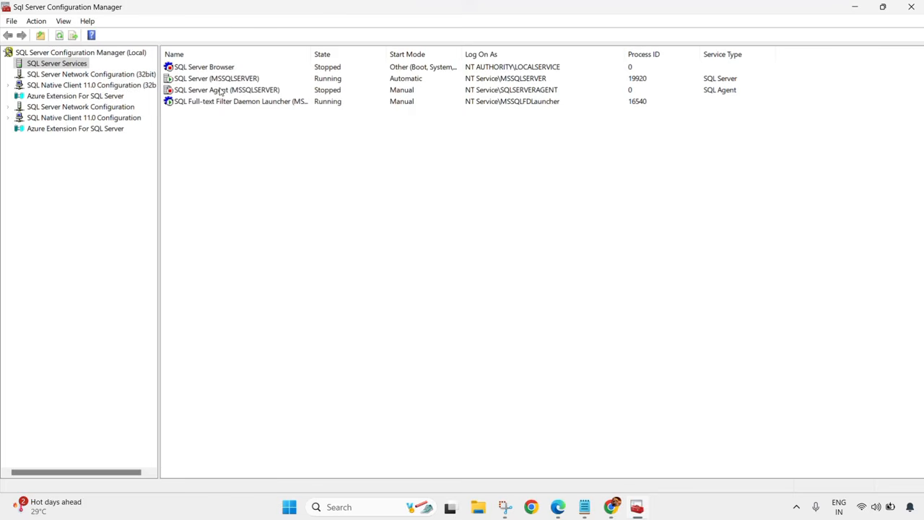
click(380, 94)
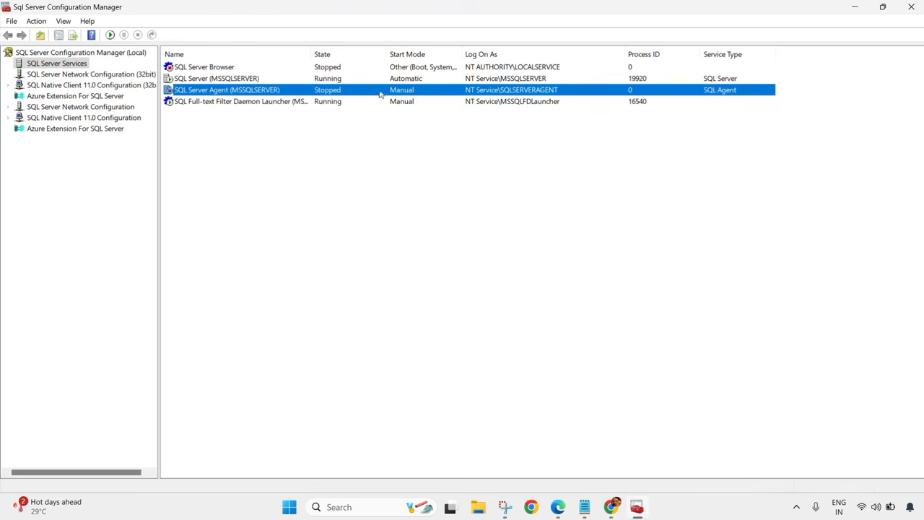
right_click(227, 94)
click(257, 97)
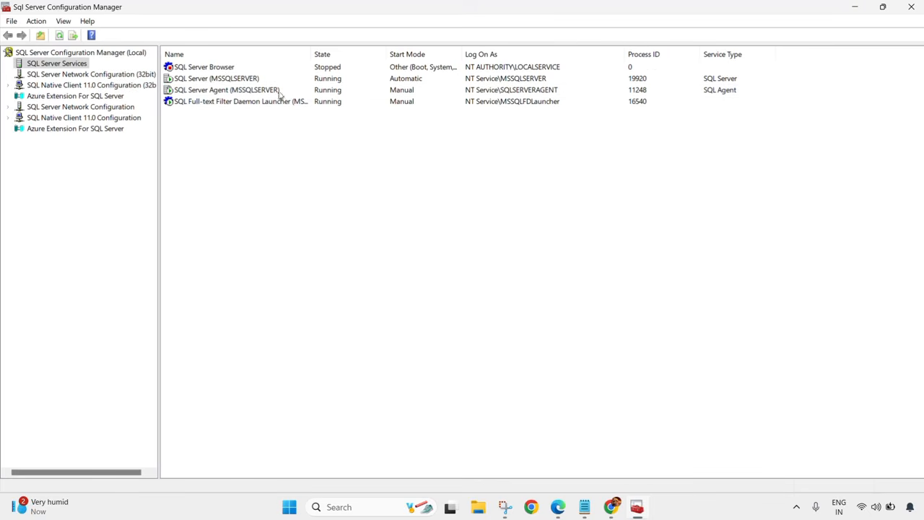
Step: Set the start mode of the SQL Server Agent (MSSQLSERVER) service to Automatic
click(221, 92)
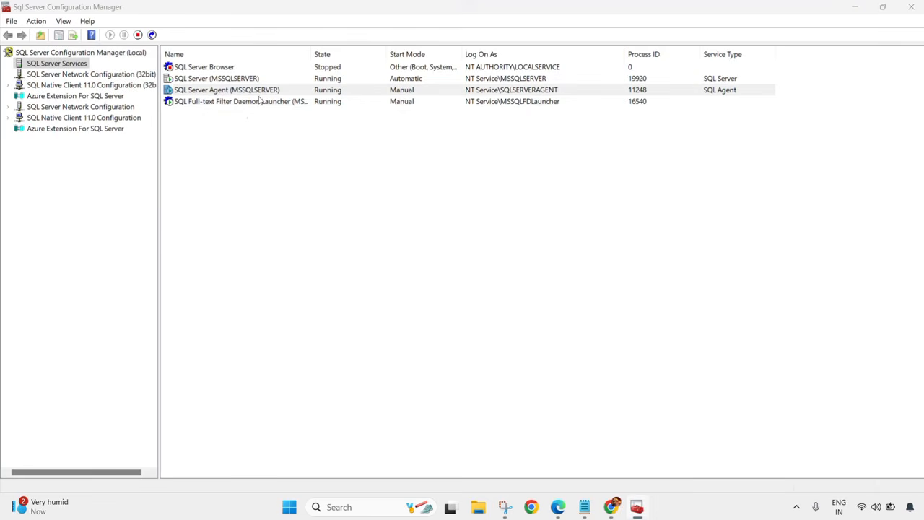
double_click(217, 92)
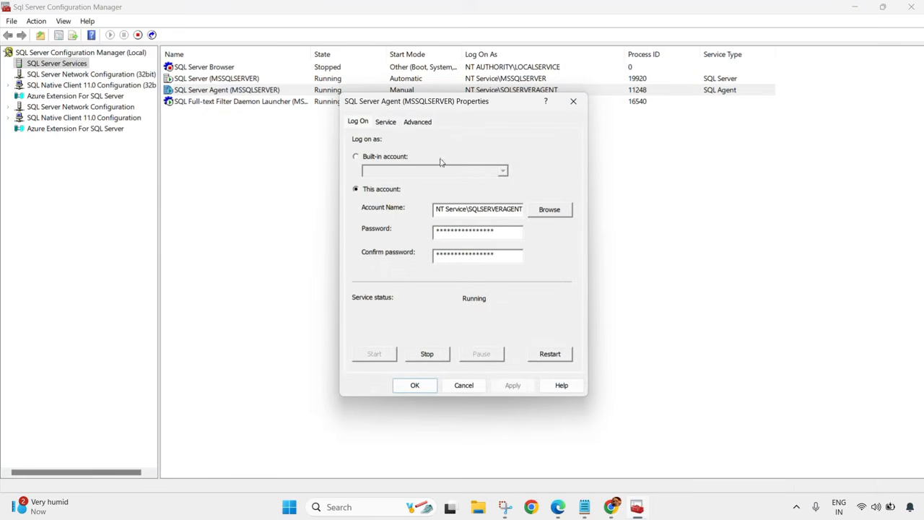
click(388, 123)
click(477, 220)
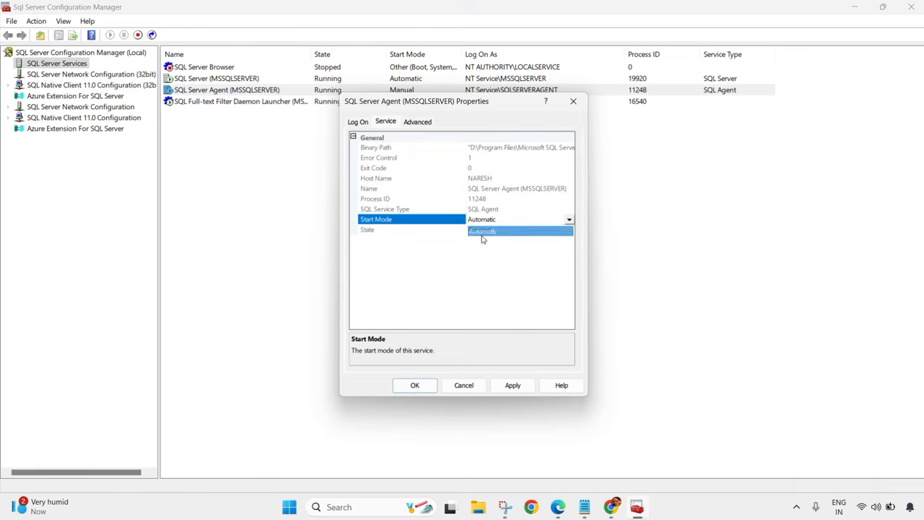
click(482, 231)
click(415, 385)
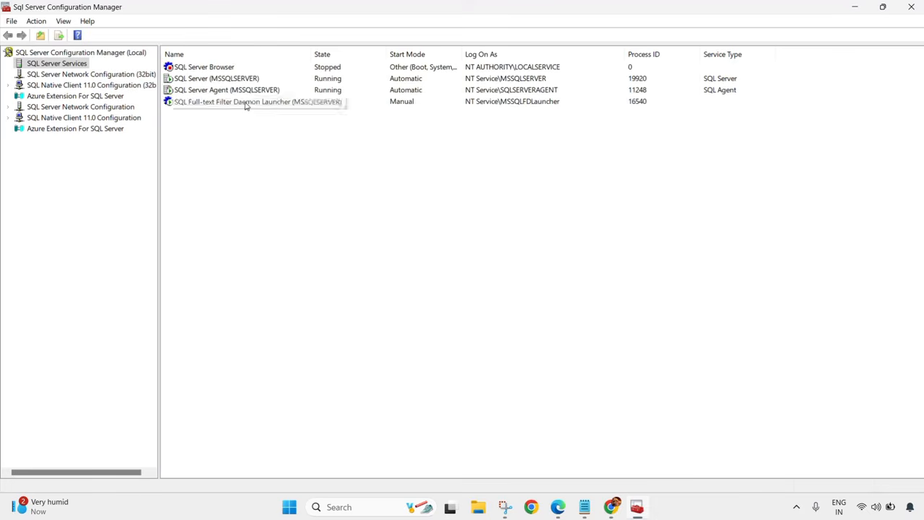
Step: Set the SQL Full-text Filter Daemon Launcher (MSSQLSERVER) service's start mode to Automatic and minimize SQL Server Configuration Manager
click(245, 103)
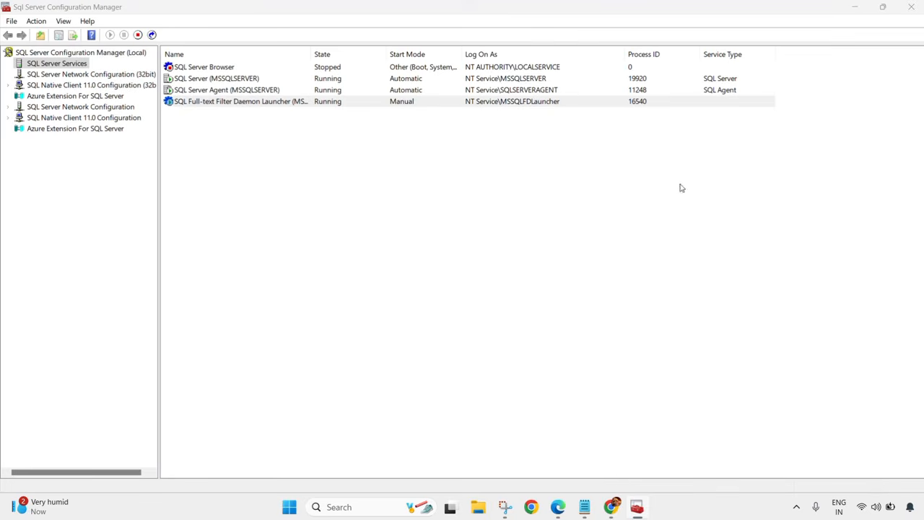
key(alt+Return)
click(385, 122)
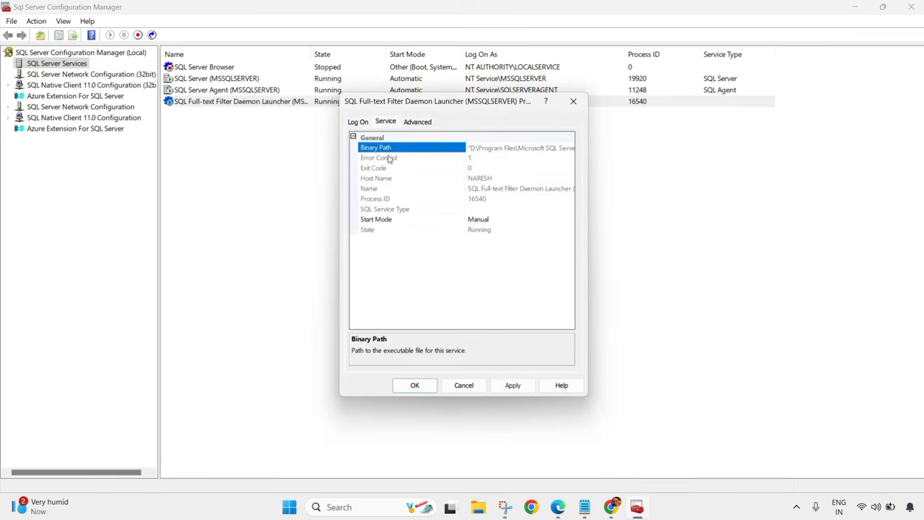
click(472, 222)
click(475, 233)
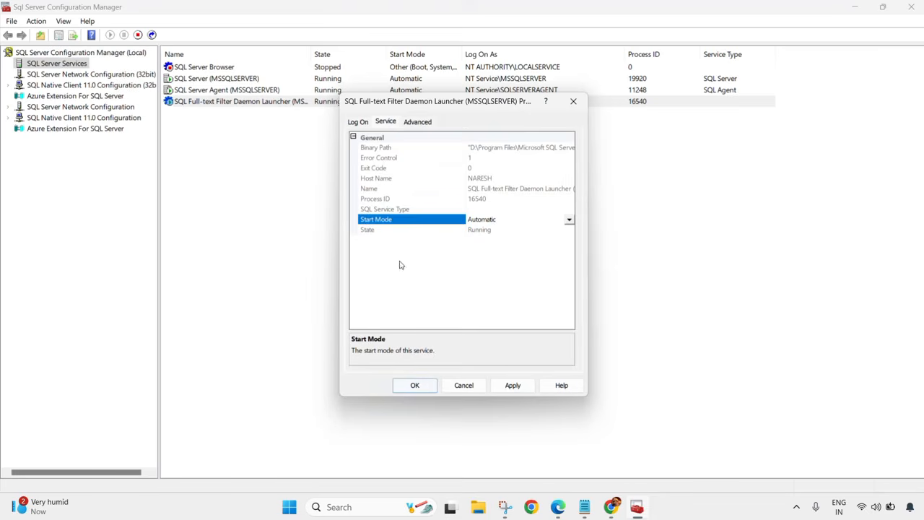
click(414, 387)
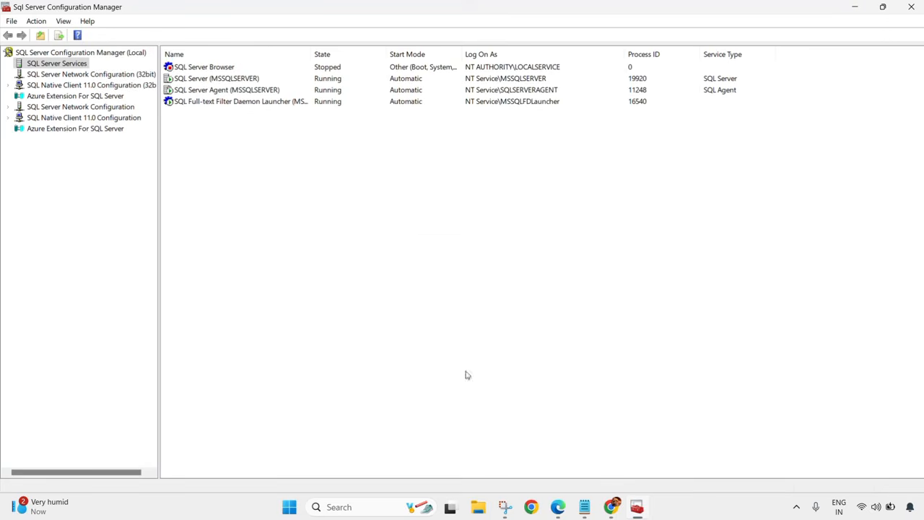
click(857, 9)
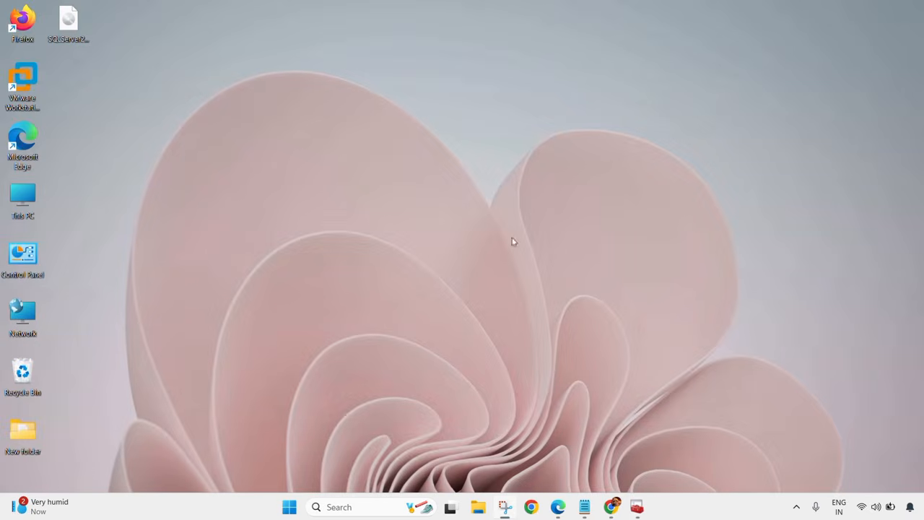
Step: Switch to Chrome and search Google for "download ssms latest version"
click(610, 508)
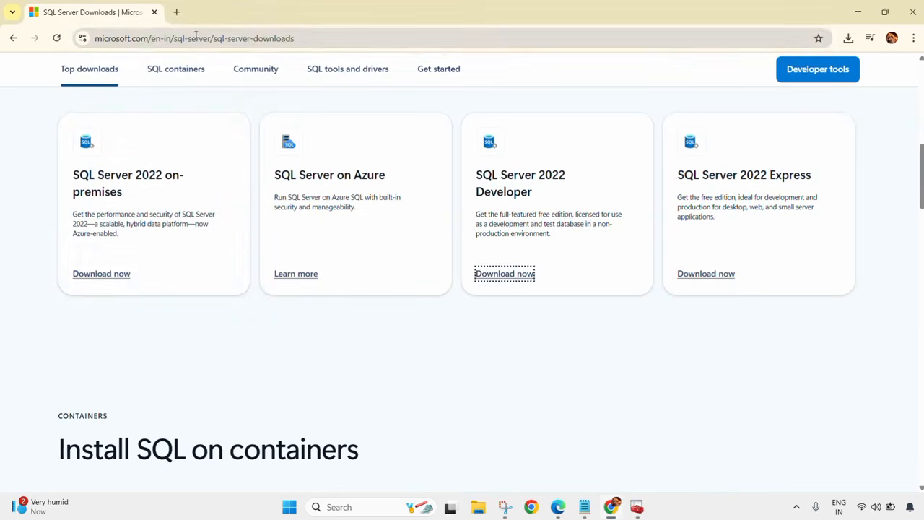
click(197, 40)
text(dow)
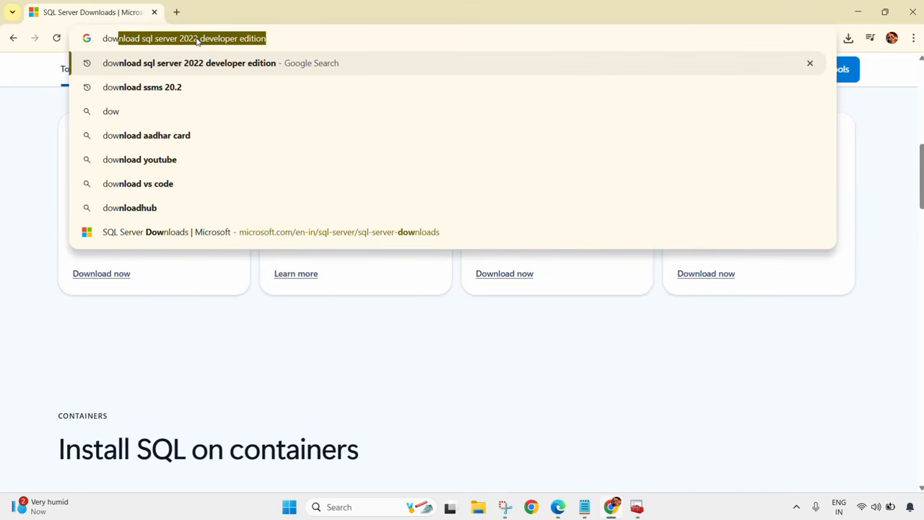
text(nload ssms)
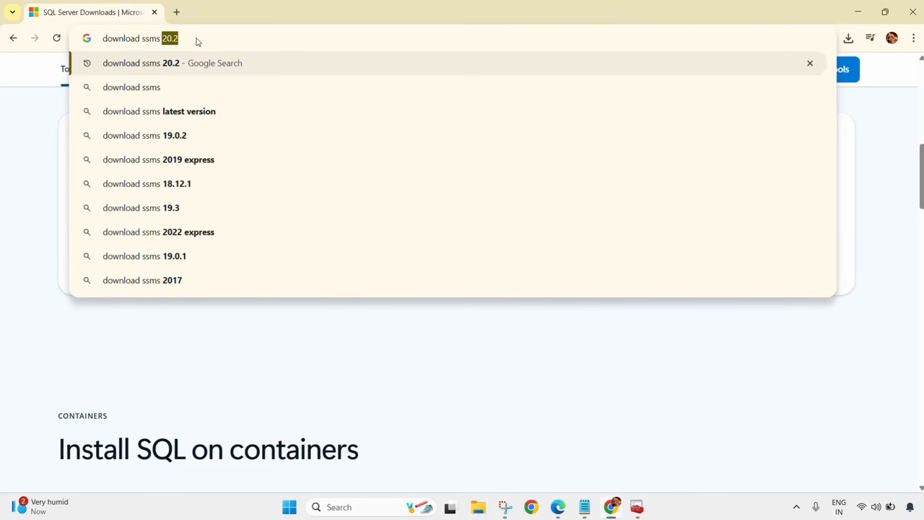
click(185, 117)
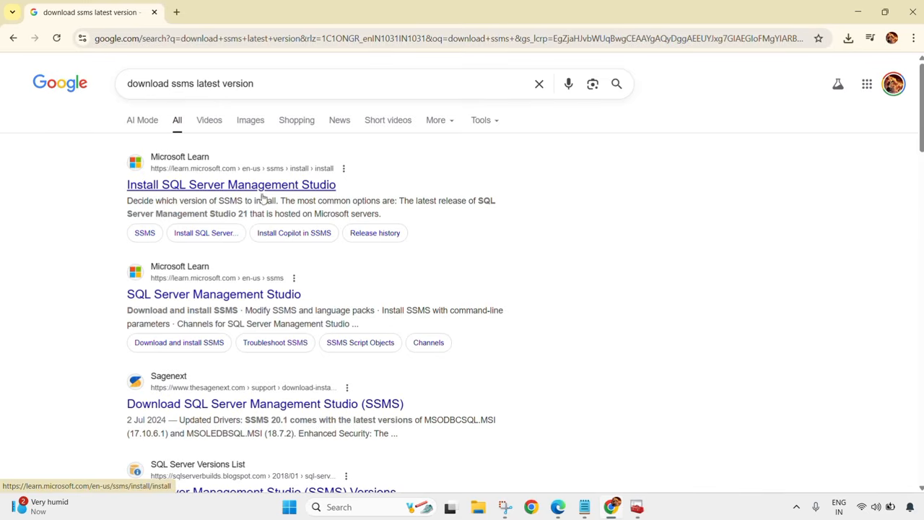
Step: Download the SSMS 21 installer from the Download and install SSMS article on Microsoft Learn
click(217, 299)
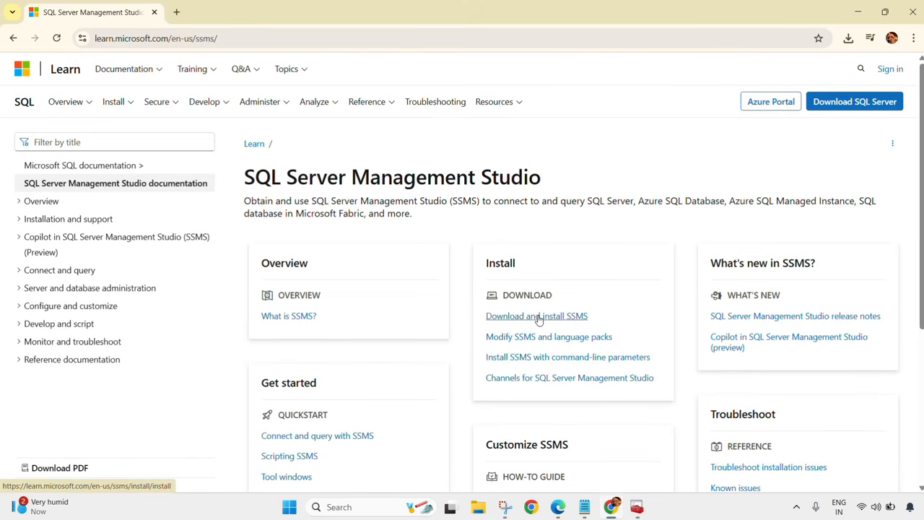
click(529, 323)
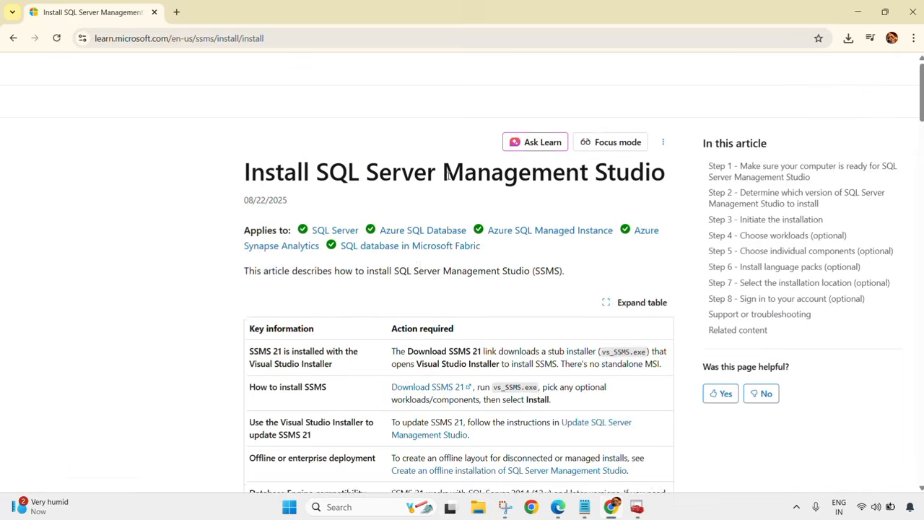
scroll(411, 277, down, 2)
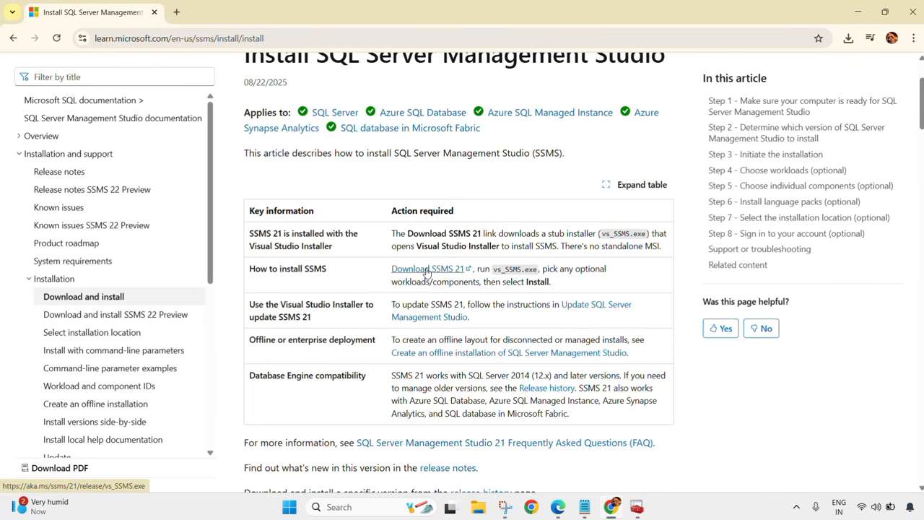
click(427, 271)
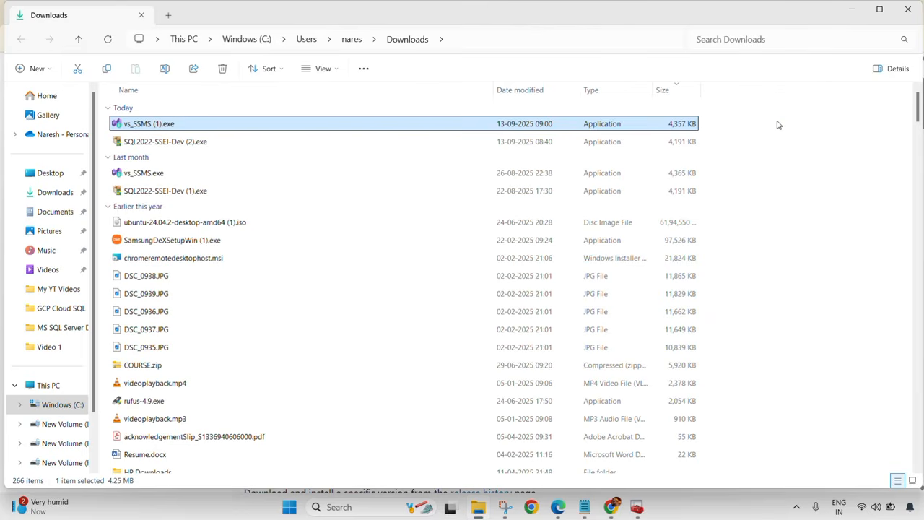
Step: Run vs_SSMS (1).exe from Downloads as administrator, minimize the open windows and continue into the Visual Studio Installer setup
right_click(148, 127)
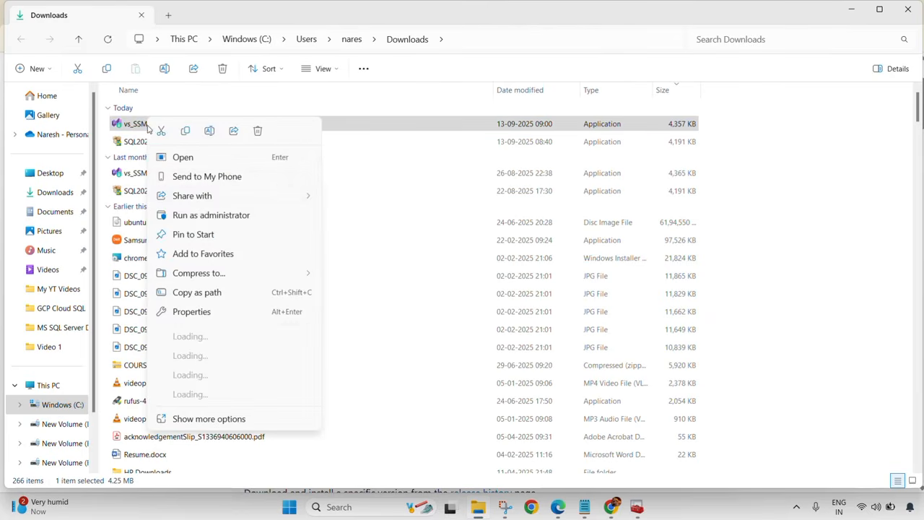
click(200, 216)
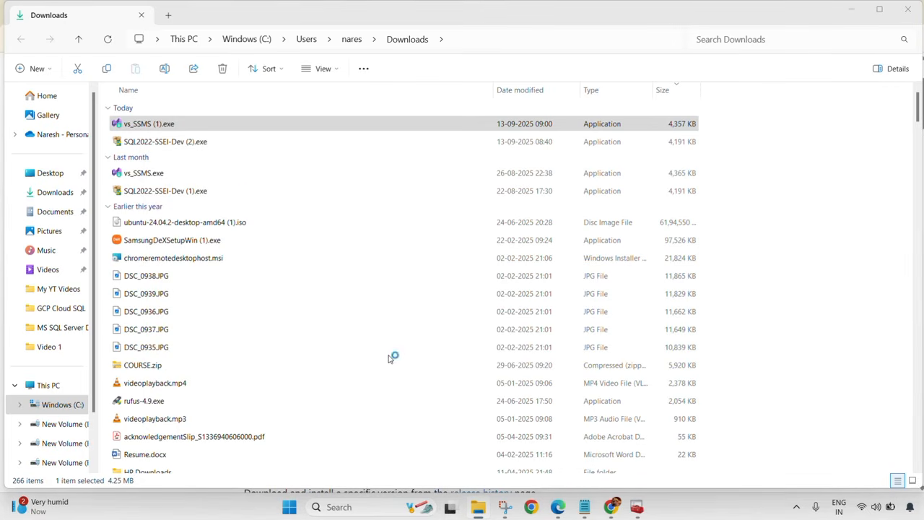
click(853, 15)
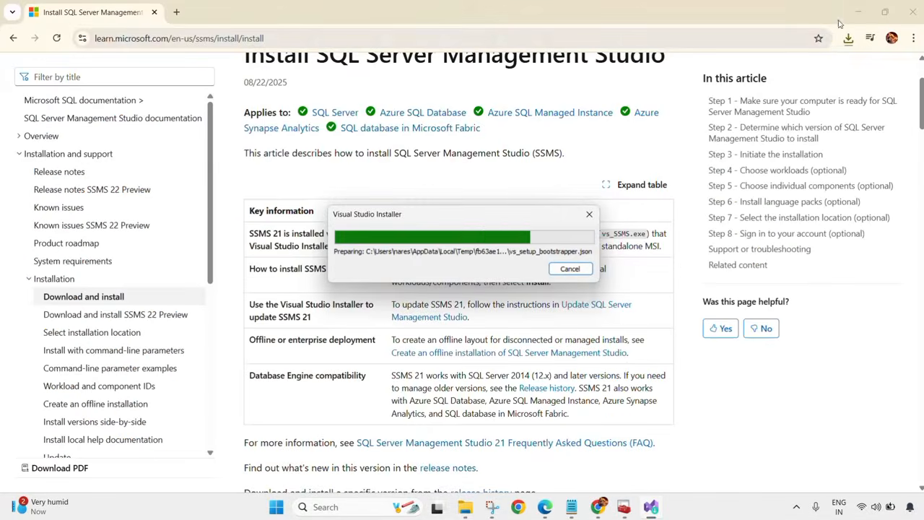
click(852, 10)
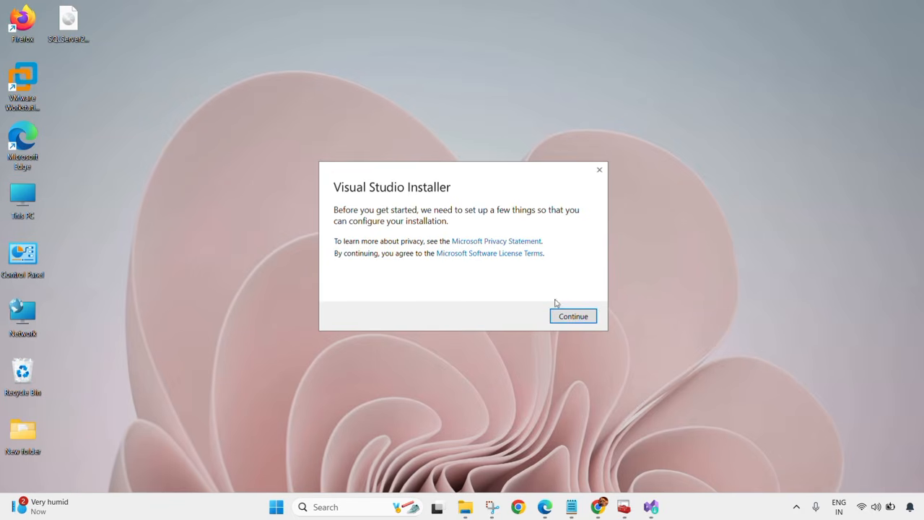
click(570, 315)
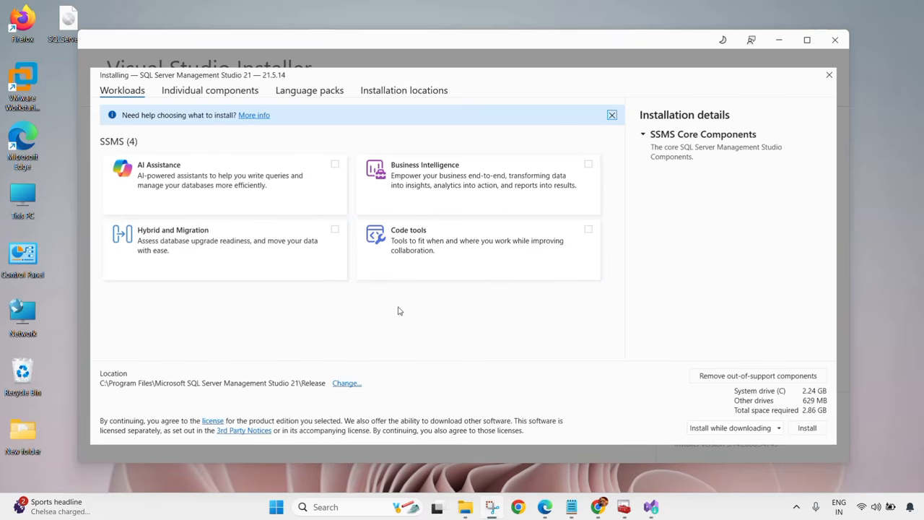
Step: Review the SSMS 21 individual components and language packs, and set the product location to D:\Program Files\Microsoft SQL Server Management Studio 21\Release
click(184, 94)
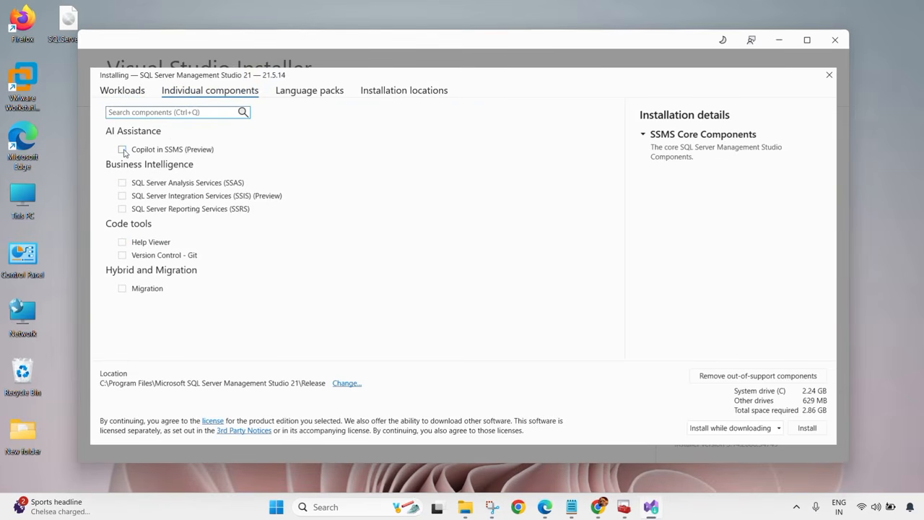
mouse_move(197, 156)
click(322, 94)
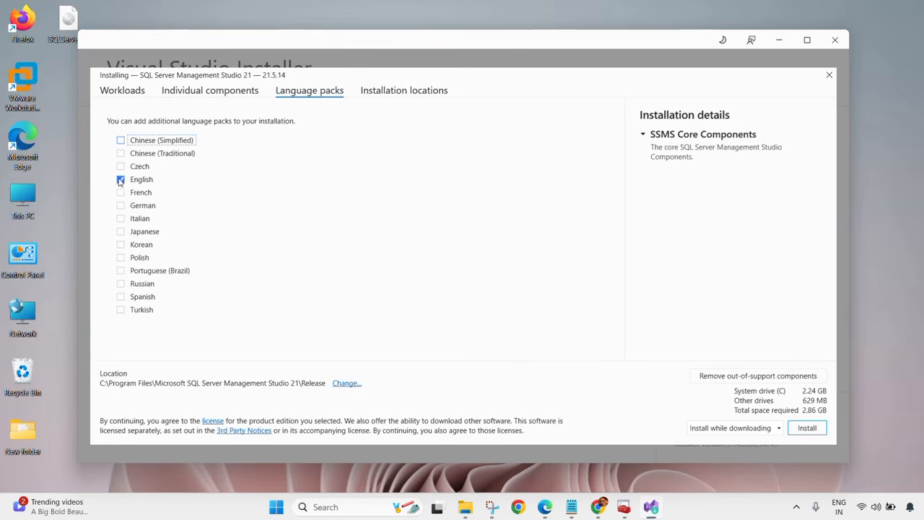
click(389, 92)
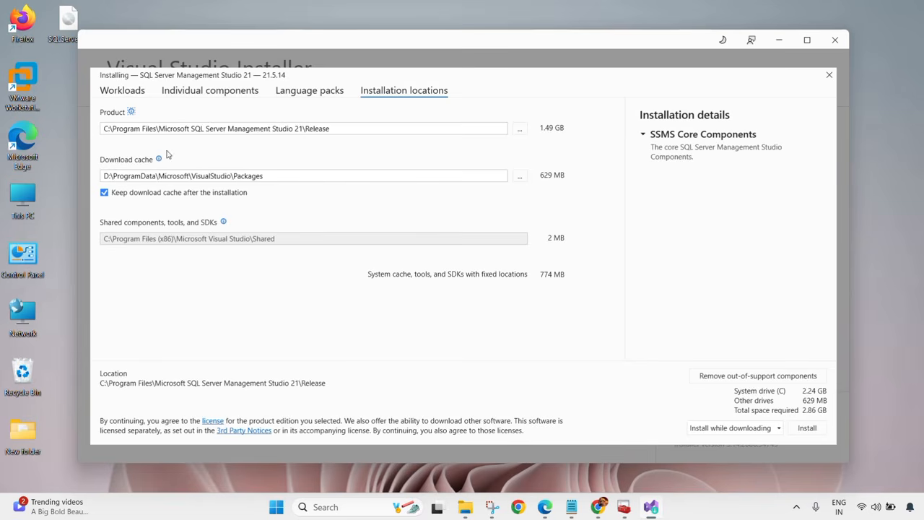
click(107, 129)
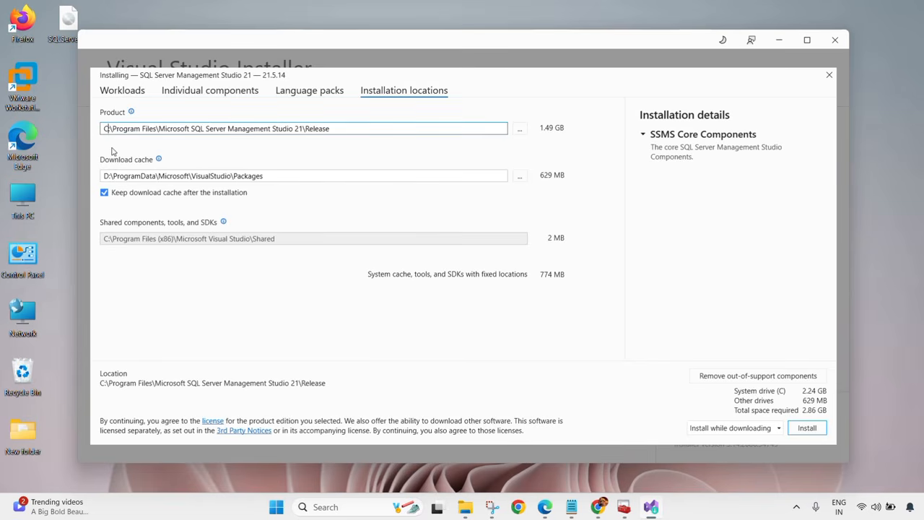
key(BackSpace)
text(D)
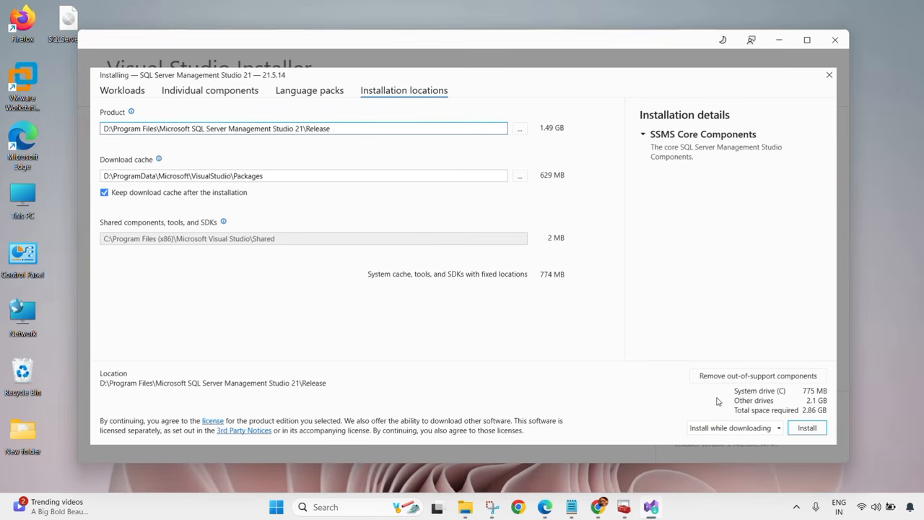
Step: Install SQL Server Management Studio 21 with the Install while downloading option
click(779, 428)
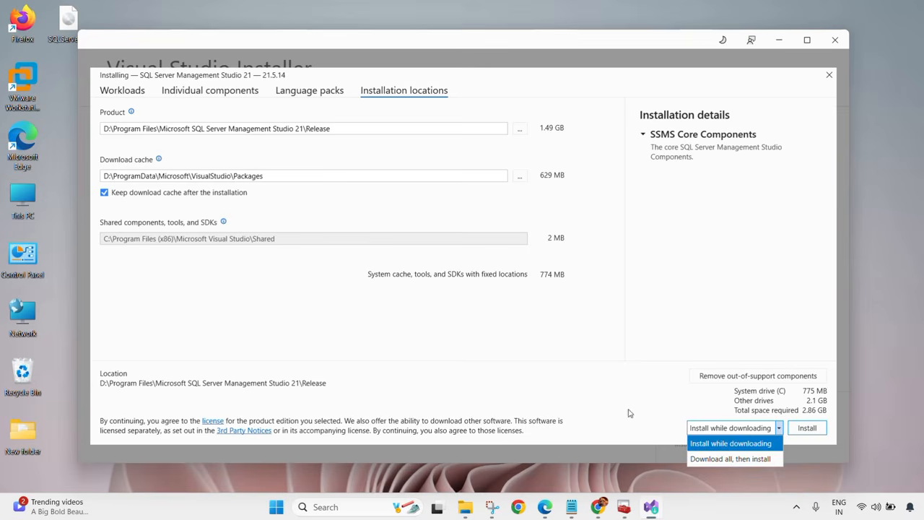
click(732, 429)
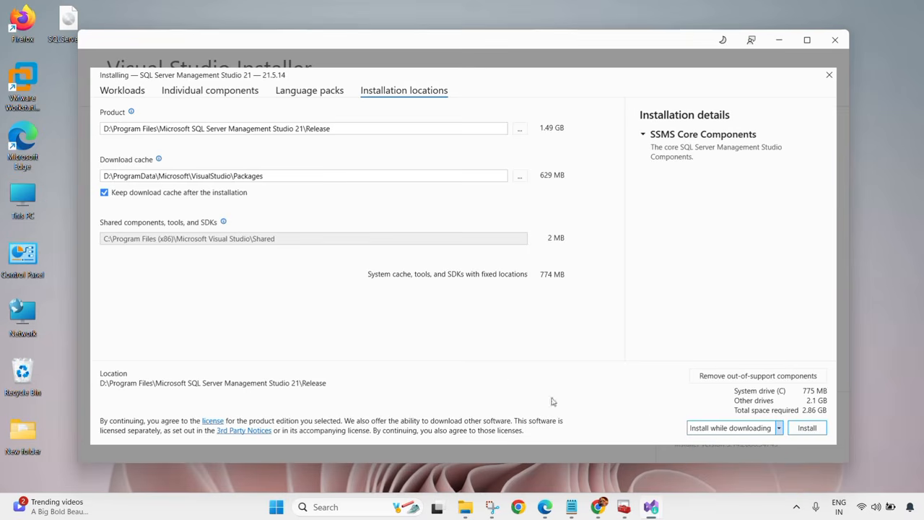
click(807, 428)
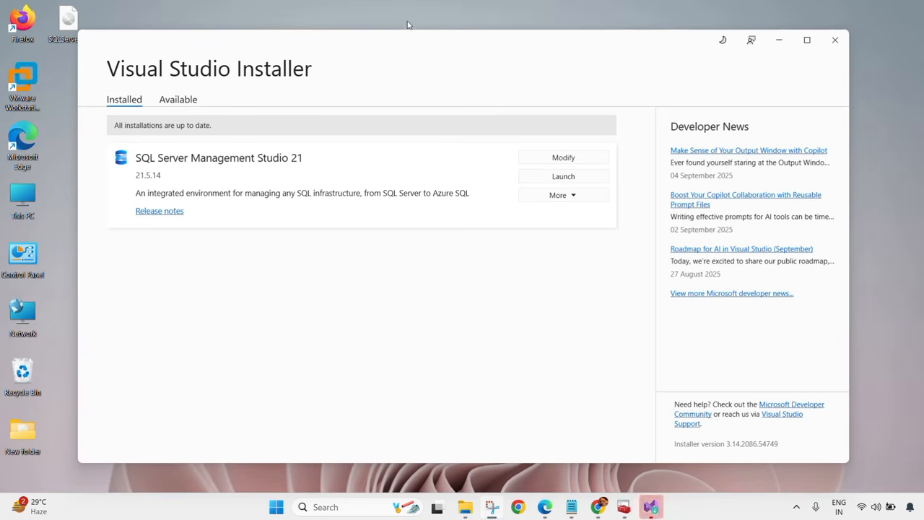
Step: Launch SQL Server Management Studio 21, skipping account sign-in and accepting the new connection dialog experience
click(554, 179)
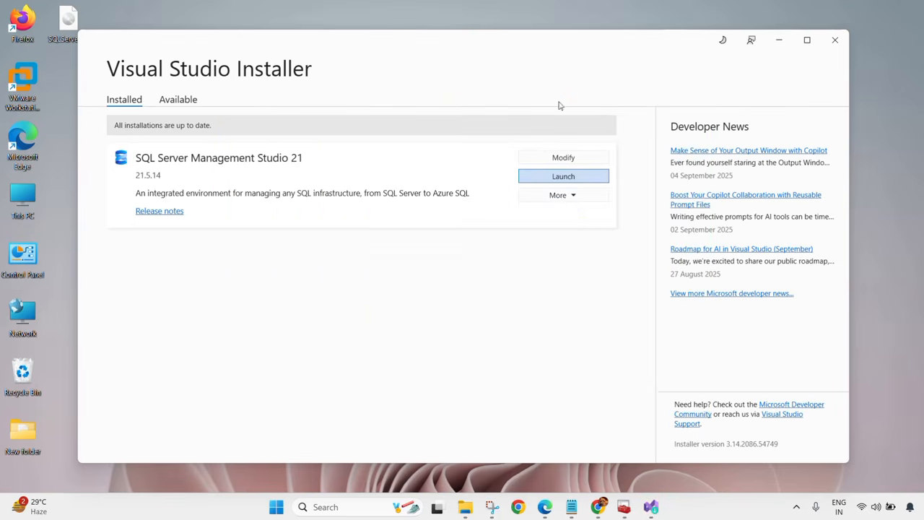
click(781, 41)
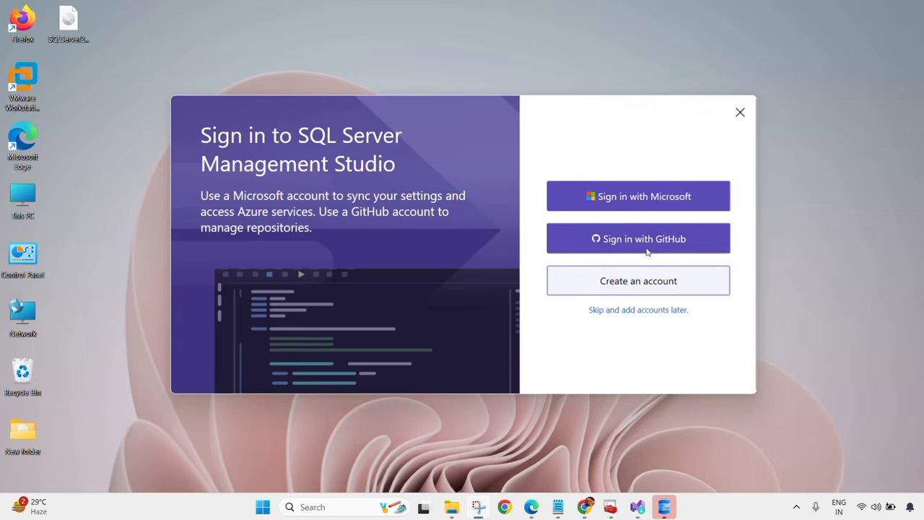
click(605, 311)
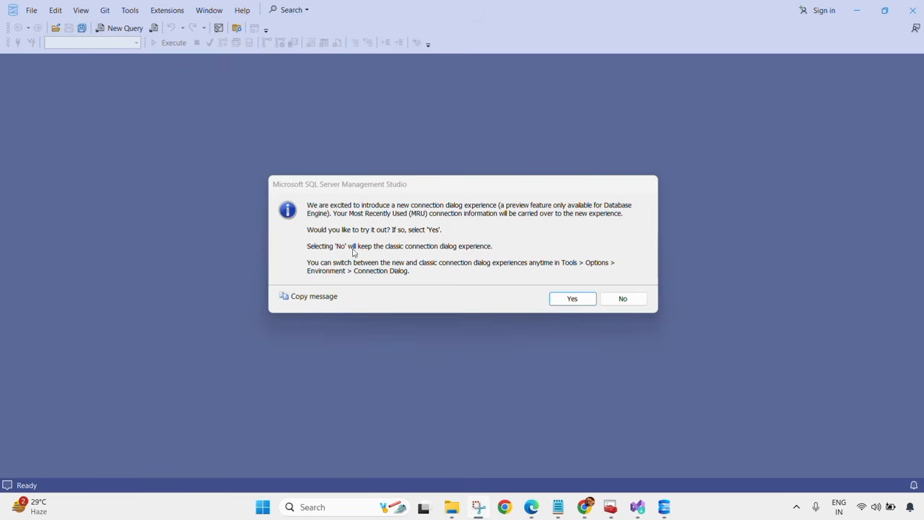
click(572, 299)
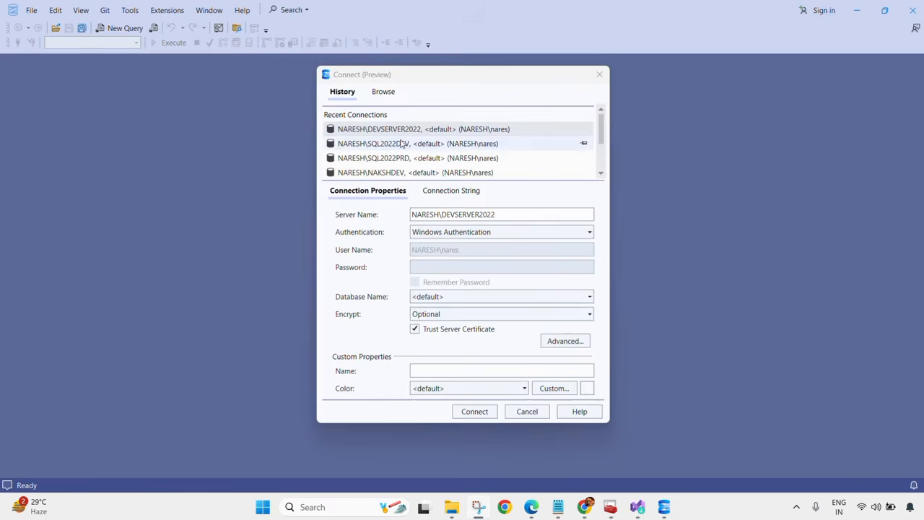
Step: Browse the local servers and recent connections, and select the local default instance as the server to connect to
click(384, 94)
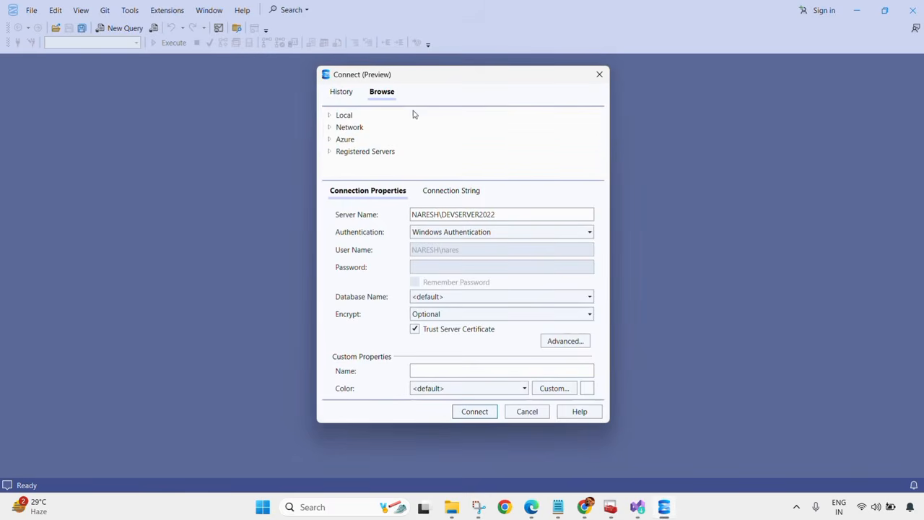
click(329, 115)
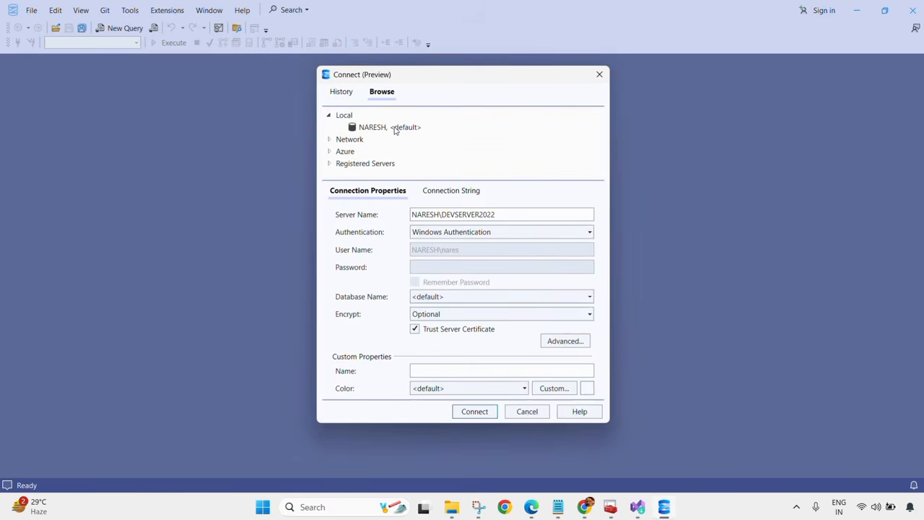
click(375, 128)
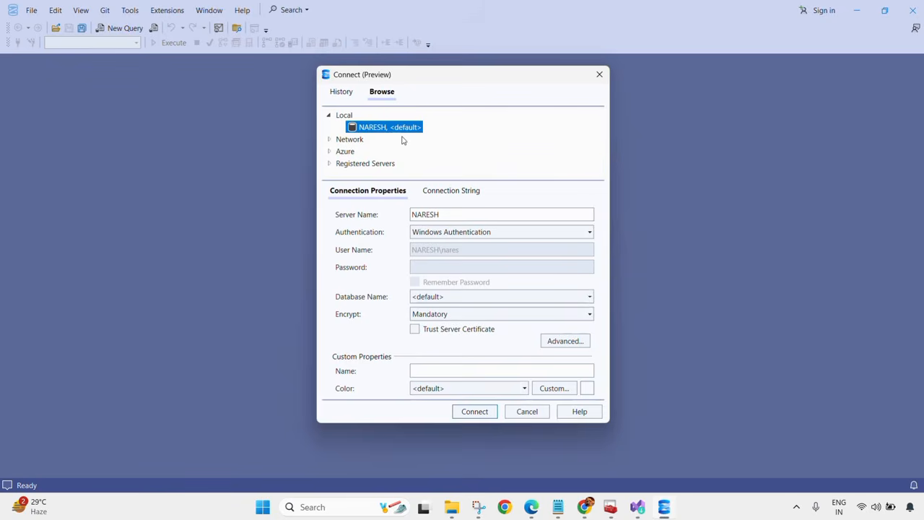
click(341, 98)
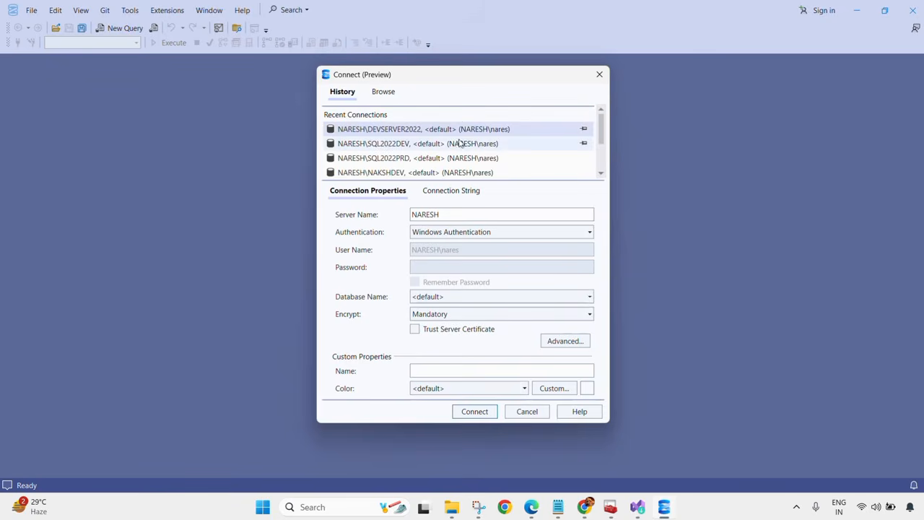
scroll(459, 143, down, 3)
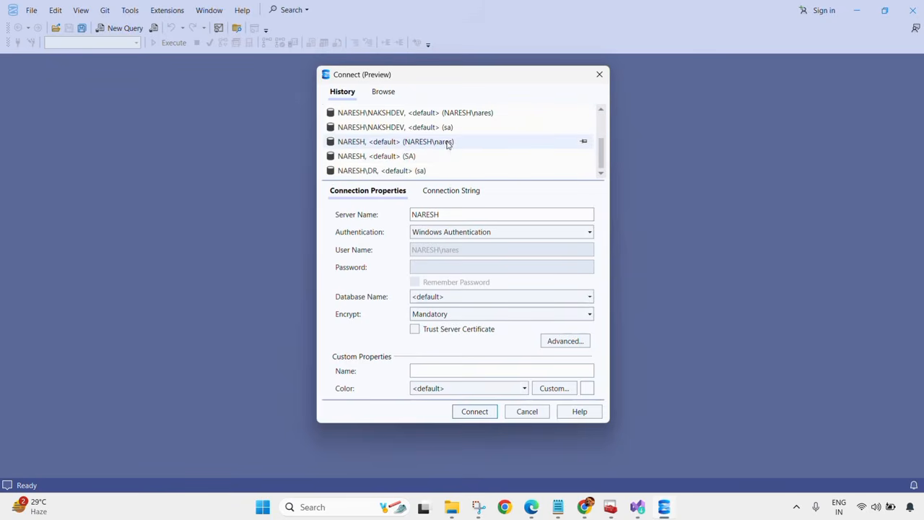
click(381, 95)
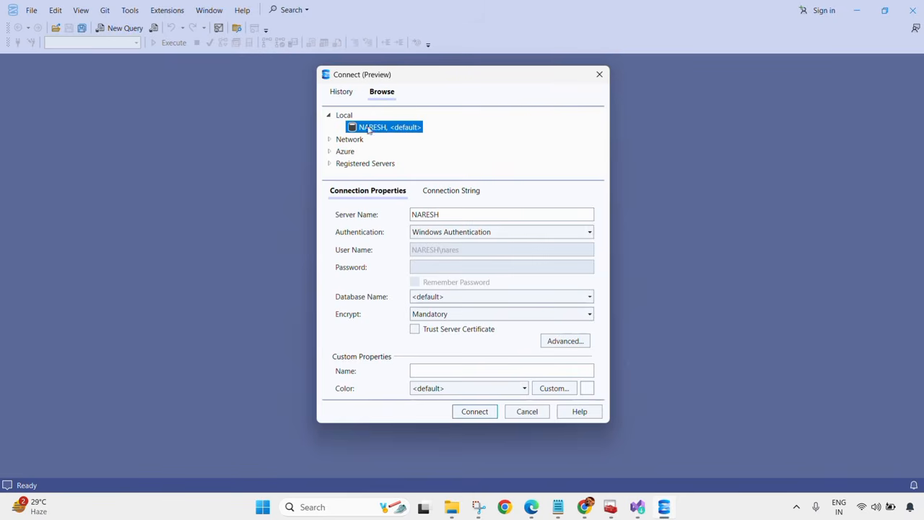
click(329, 115)
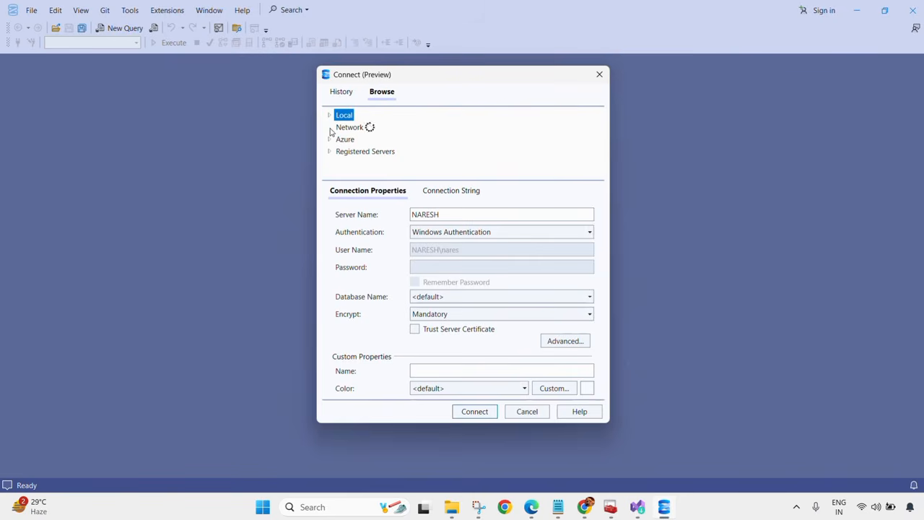
click(329, 115)
click(382, 127)
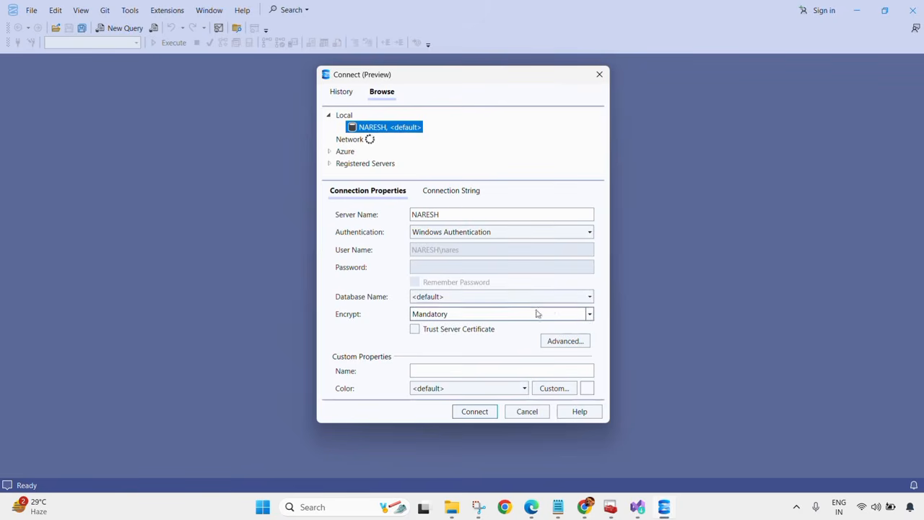
Step: Set encryption to Optional, trust the server certificate and connect to the instance
click(590, 315)
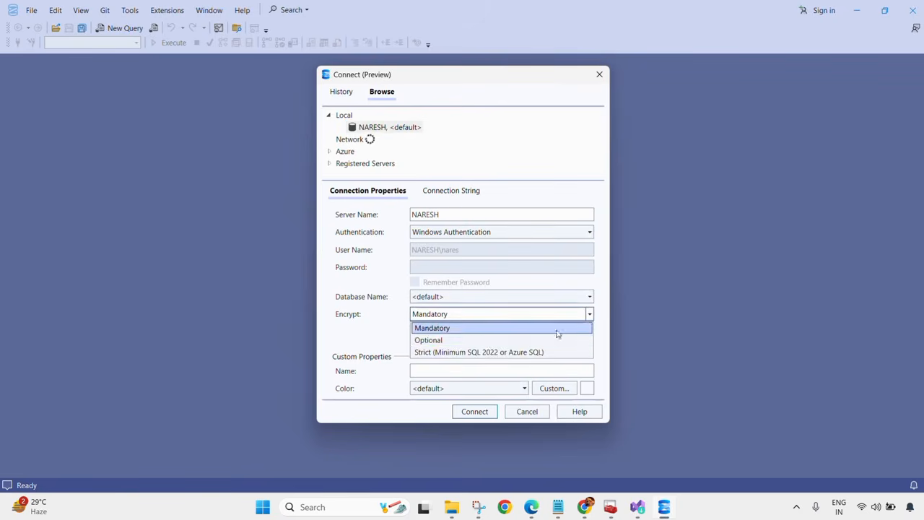
click(486, 340)
click(414, 329)
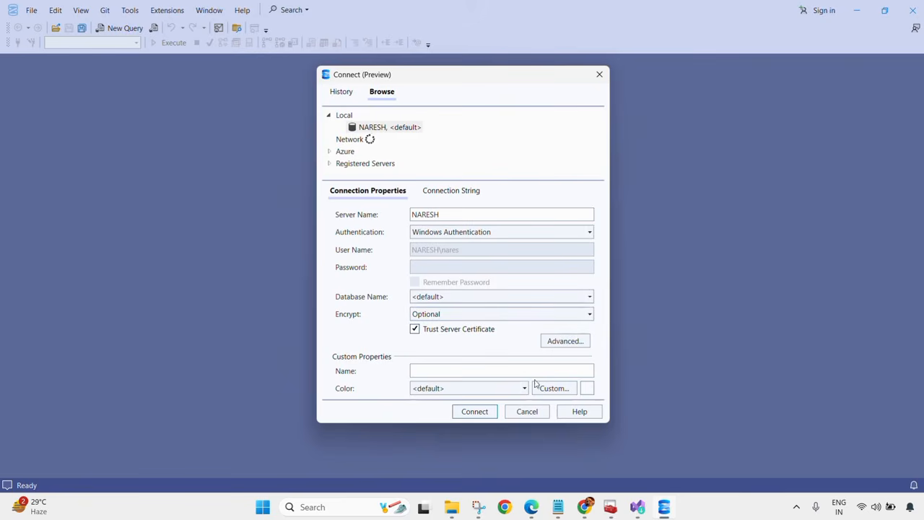
click(478, 412)
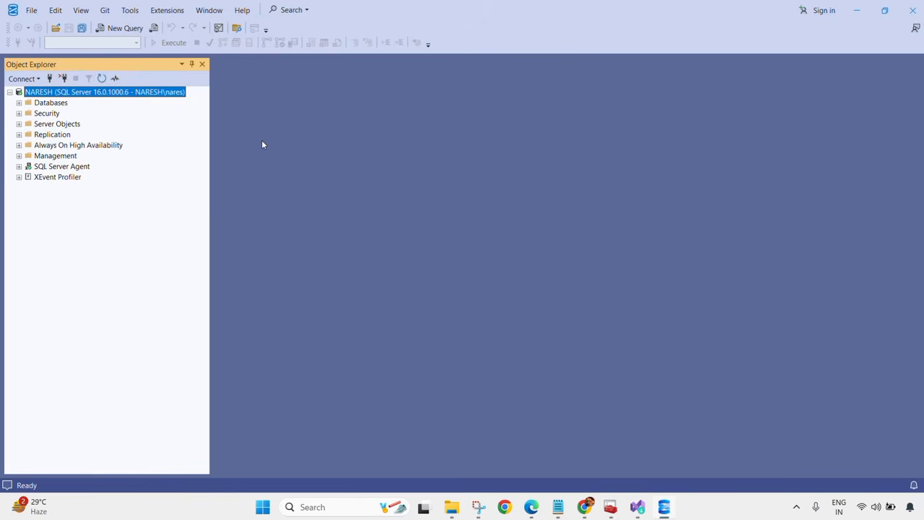
click(19, 103)
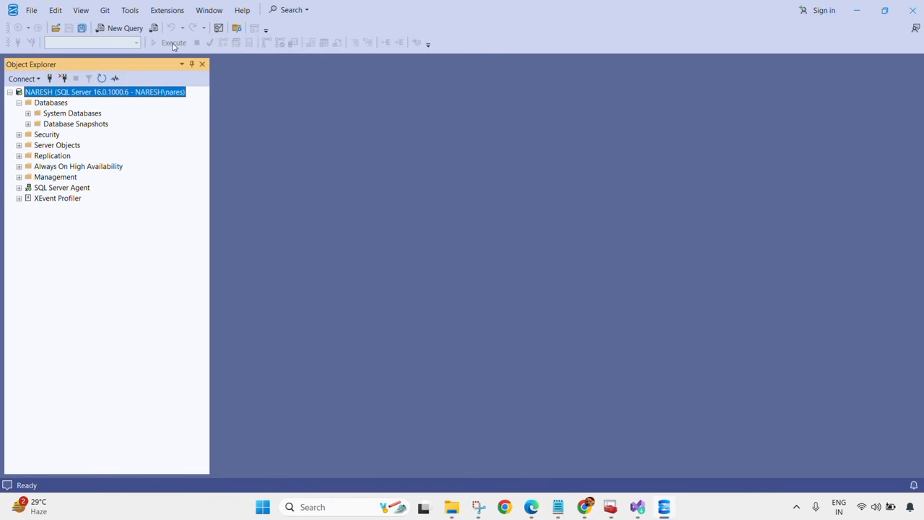
click(110, 32)
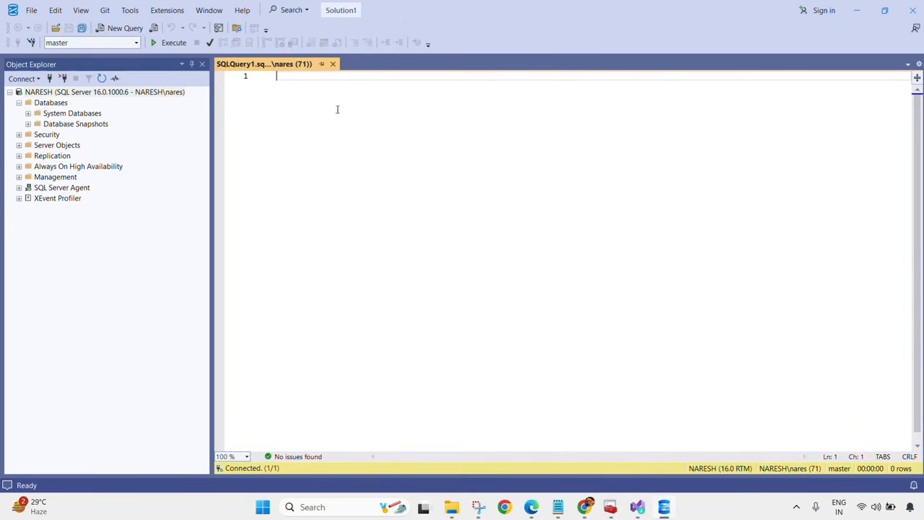
text(select)
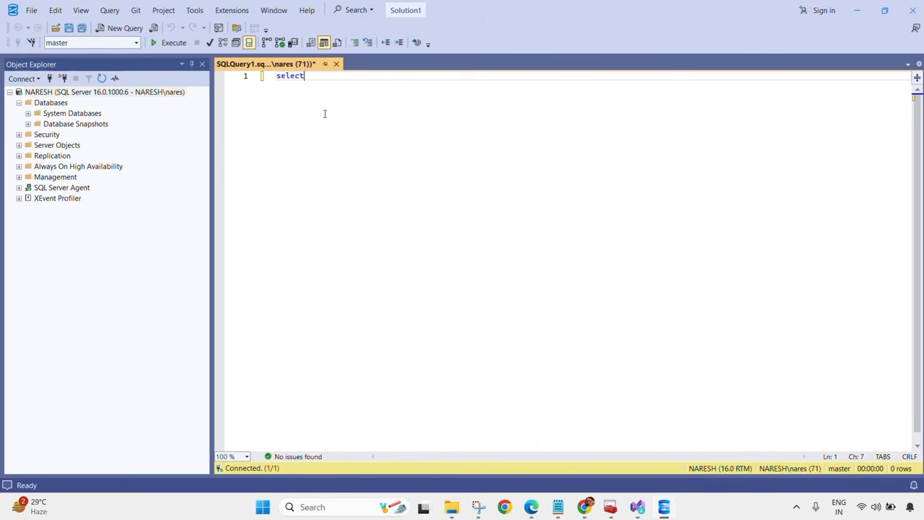
text( @@version)
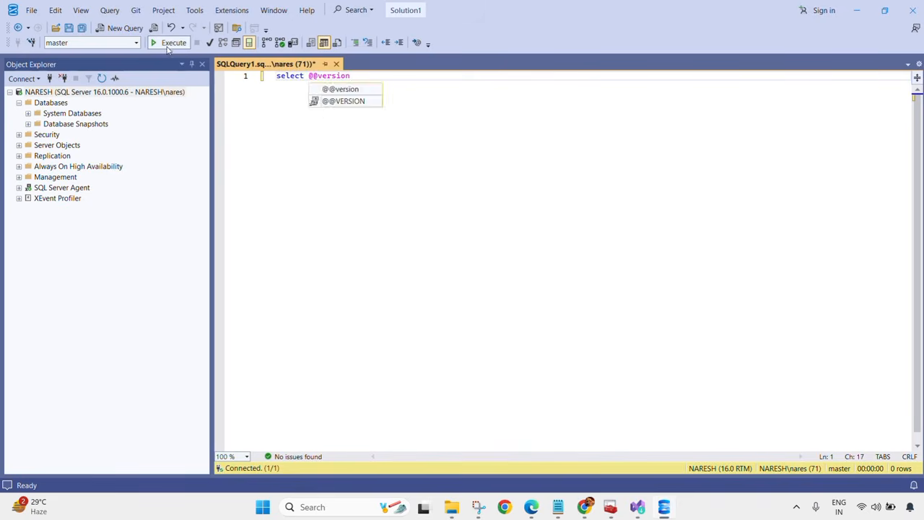
click(167, 45)
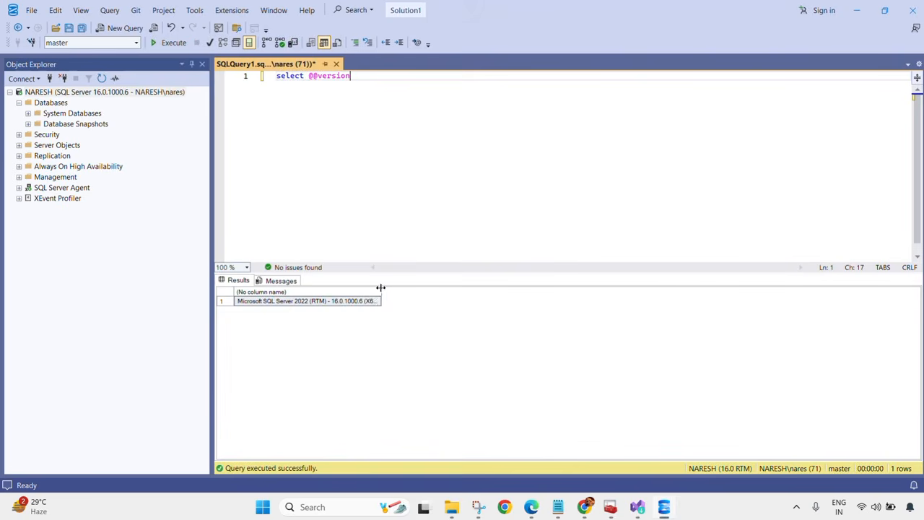
Step: Widen the query result column to show the full version string and copy that result cell
click(381, 289)
drag(380, 291, 880, 293)
right_click(439, 306)
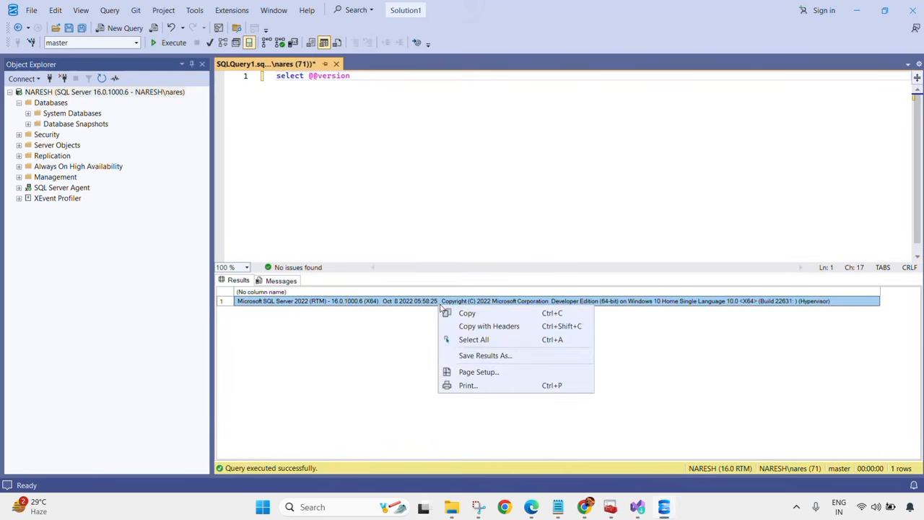
click(469, 313)
Step: Paste the version string as a "--" comment two lines below the query, and break the line before "Developer Edition"
click(375, 77)
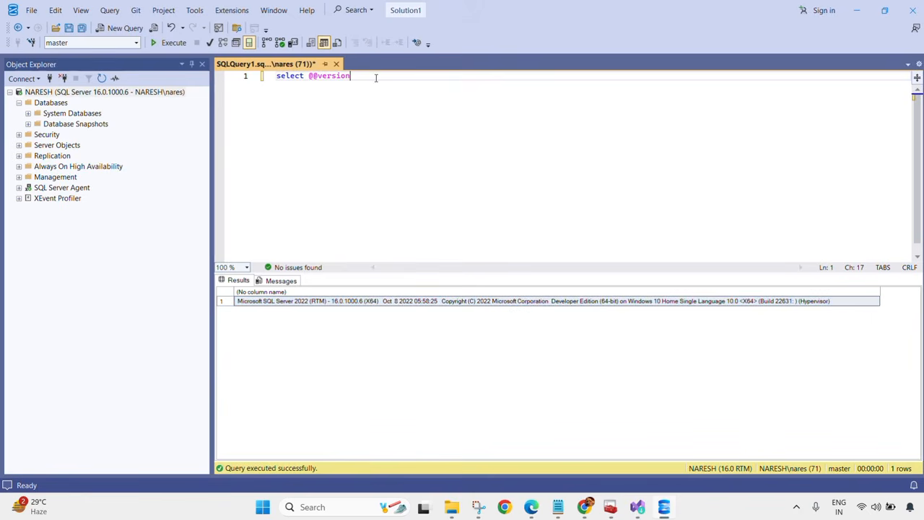
key(Return)
key(Return)
text(--)
key(ctrl+v)
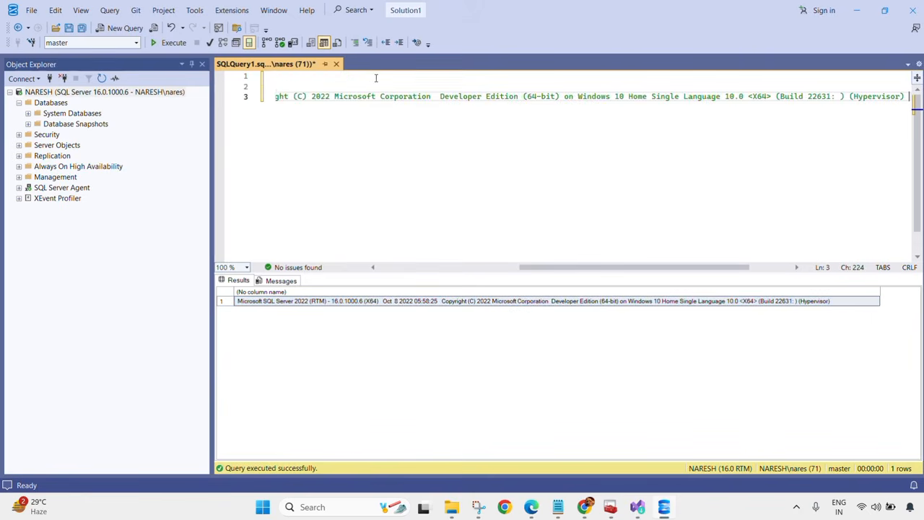
click(487, 268)
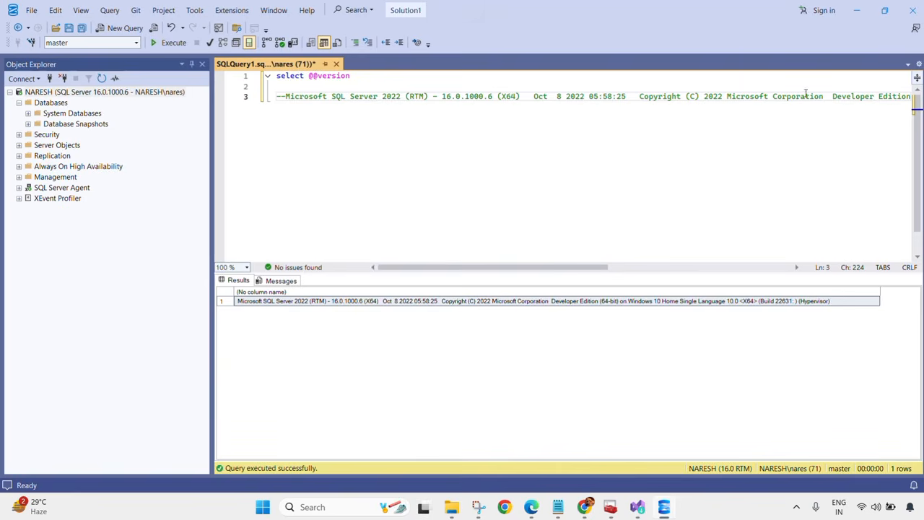
key(Return)
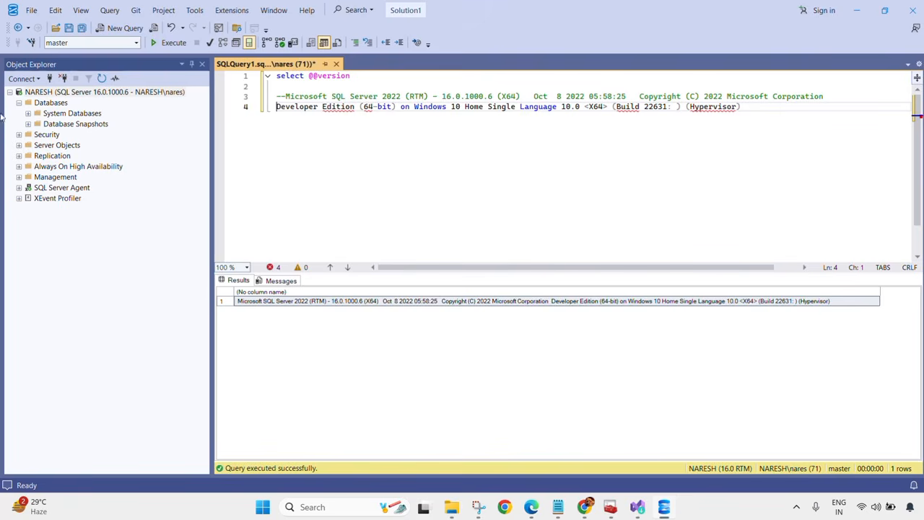
Step: Check the state of the SQL Server services in Sql Server Configuration Manager, and return to the Databases folder in SSMS
click(610, 506)
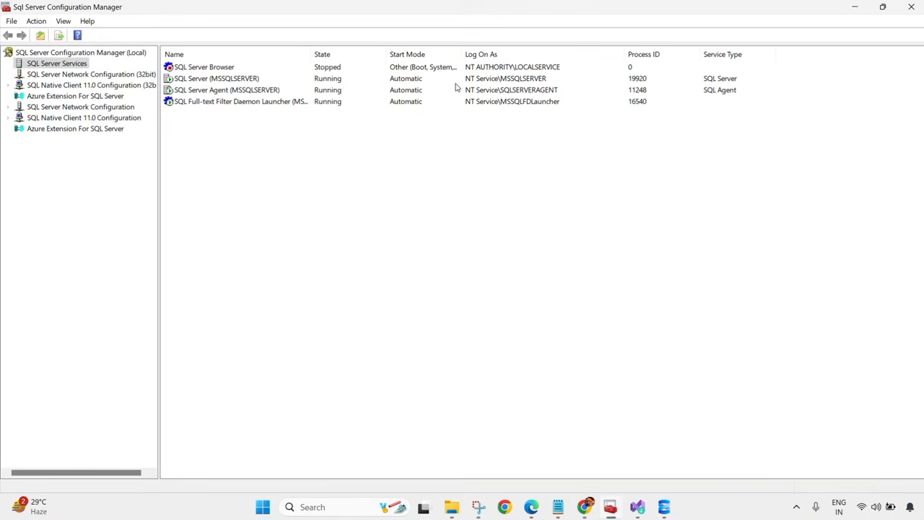
click(856, 8)
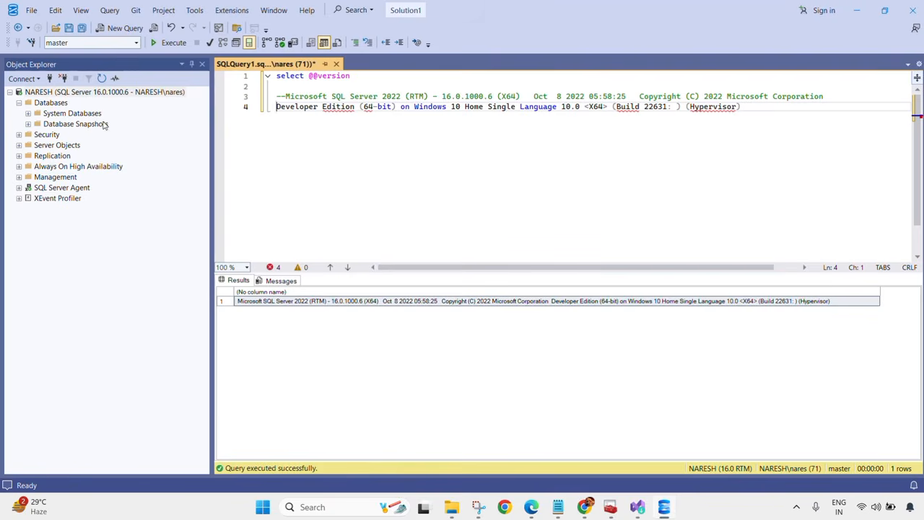
click(52, 103)
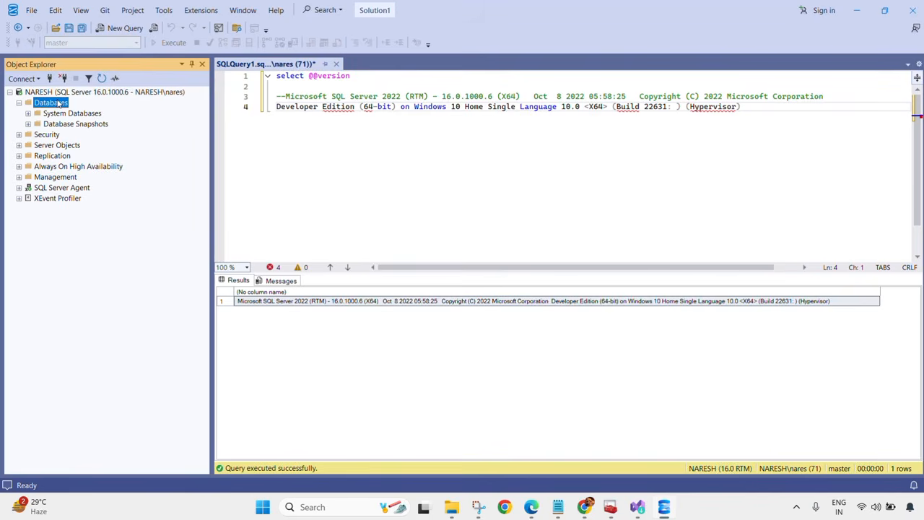
Step: Minimize SSMS and switch to Notepad to review the video agenda and the pre-requisites list
click(856, 10)
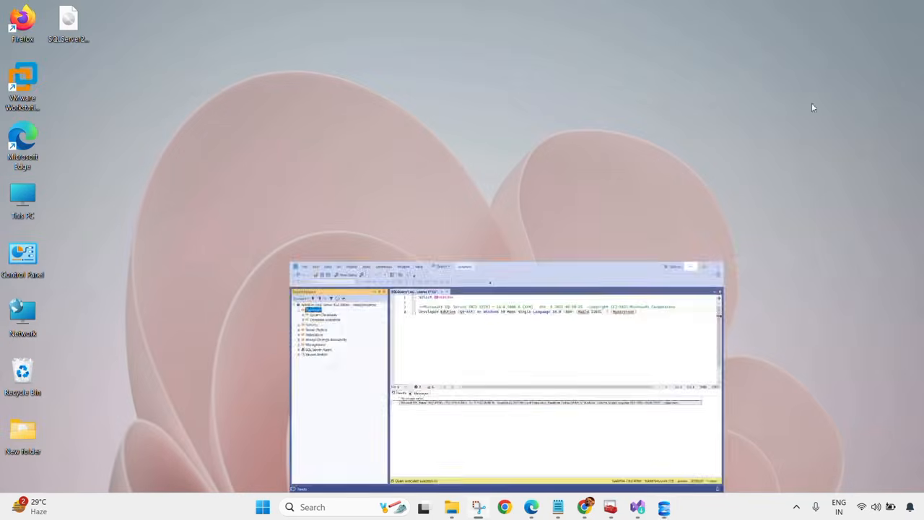
click(557, 506)
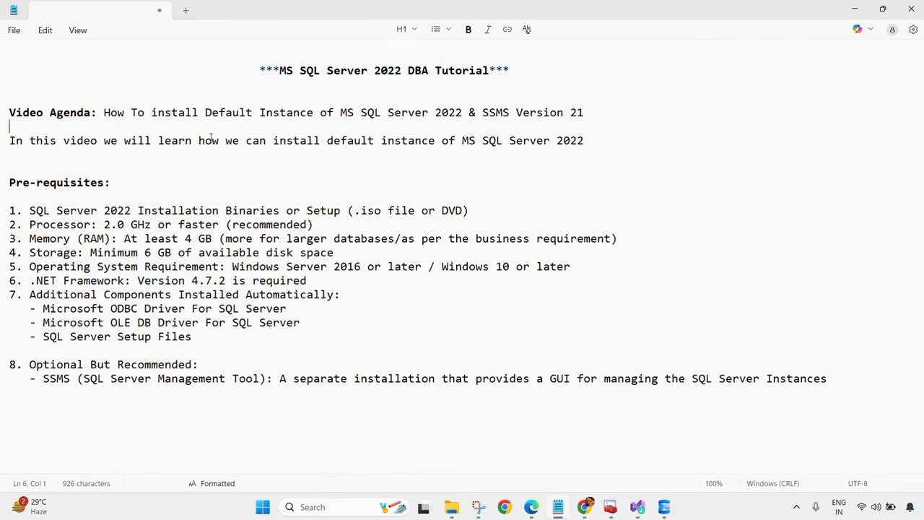
drag(341, 112, 583, 112)
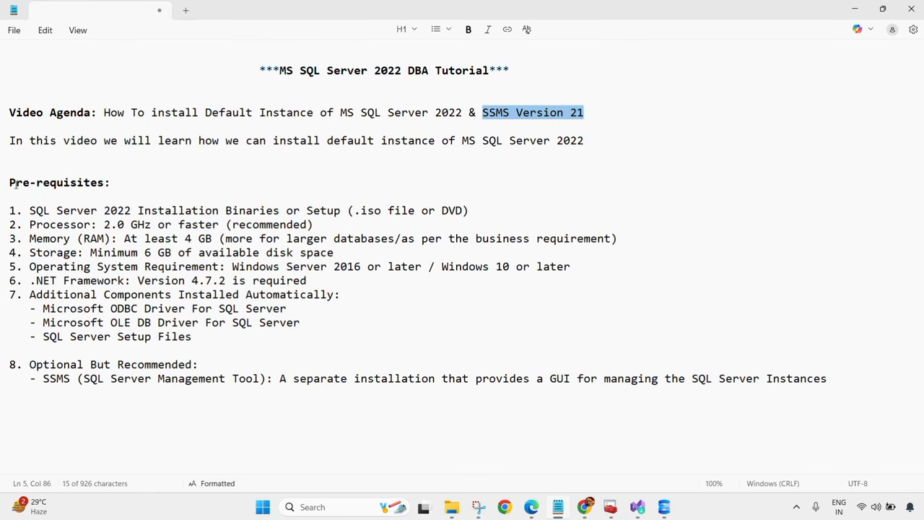
drag(10, 183, 760, 356)
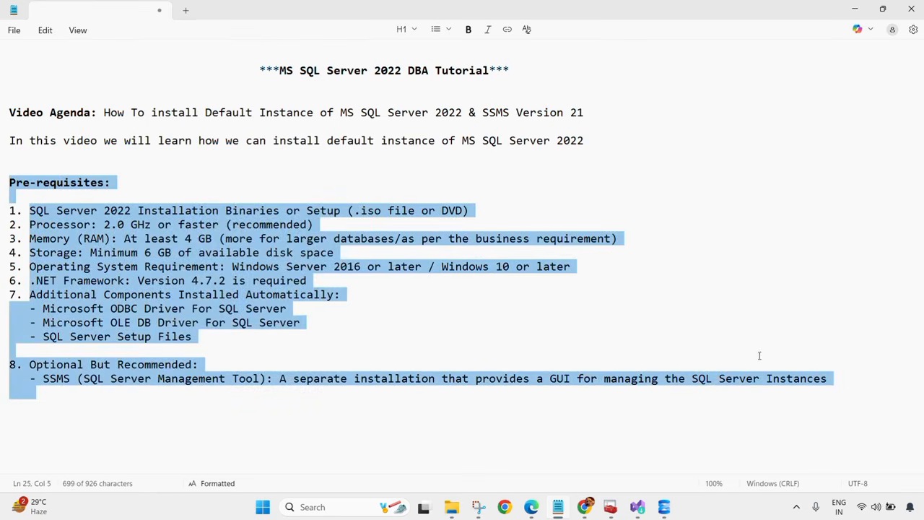
click(760, 332)
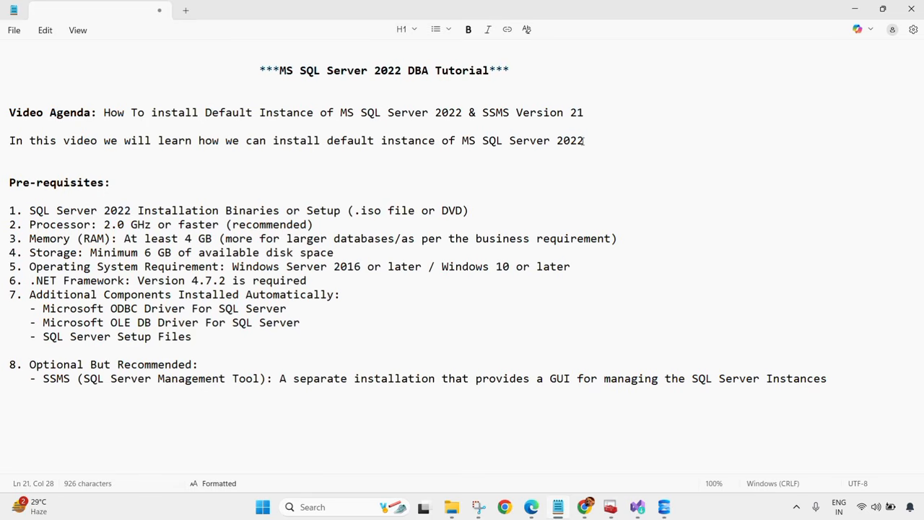